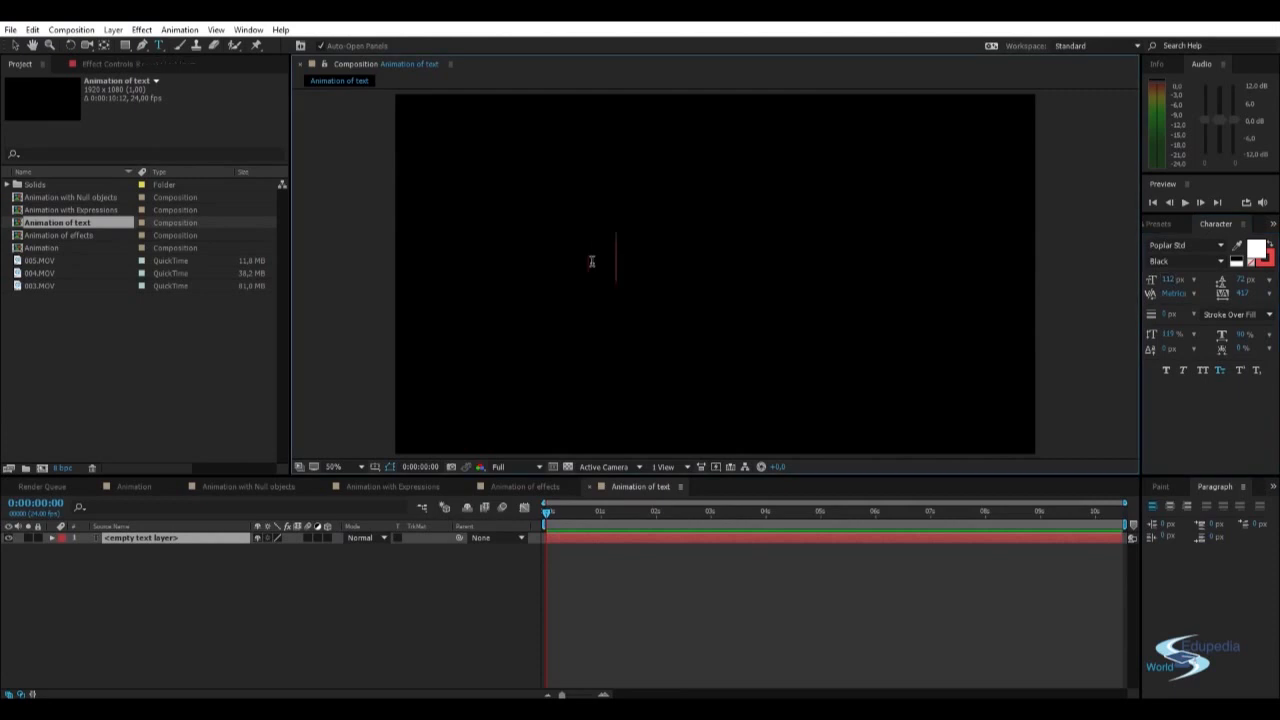
Step: Enter the text EDUPEDIA WORLD in the composition and set its font to Kozuka Gothic Pro EL
text(EDUPE)
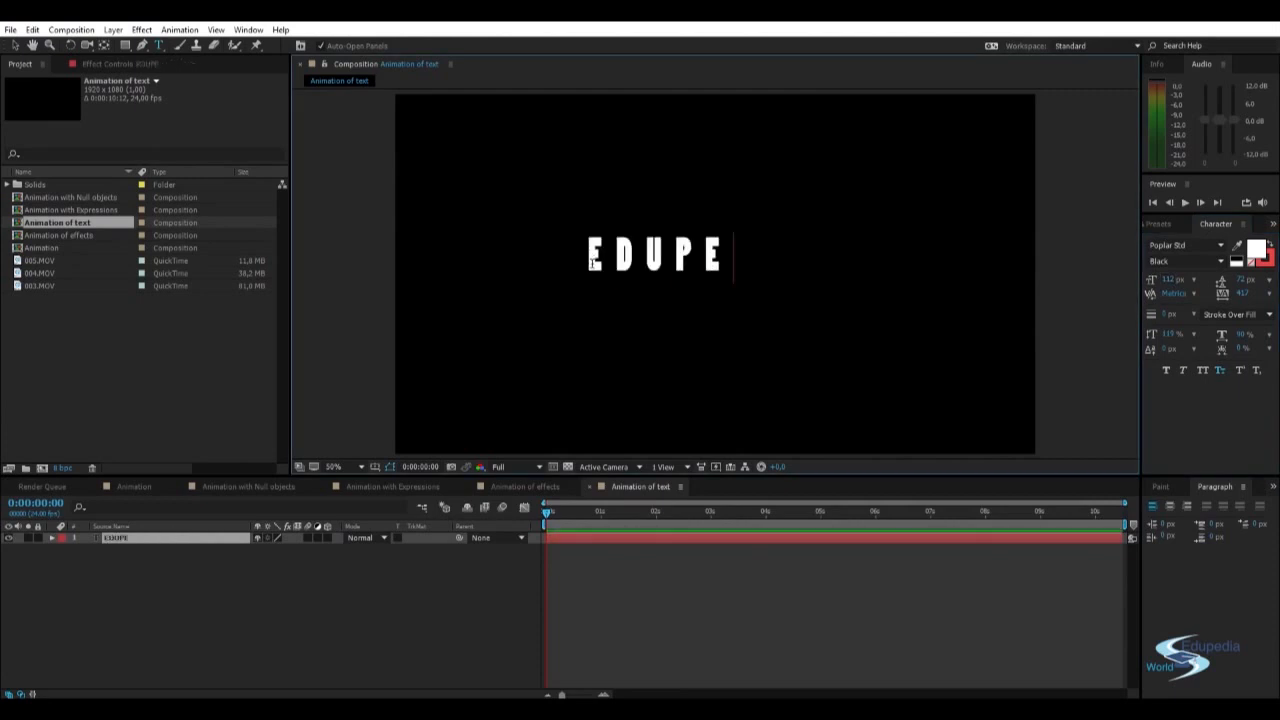
text(DIA WORLD)
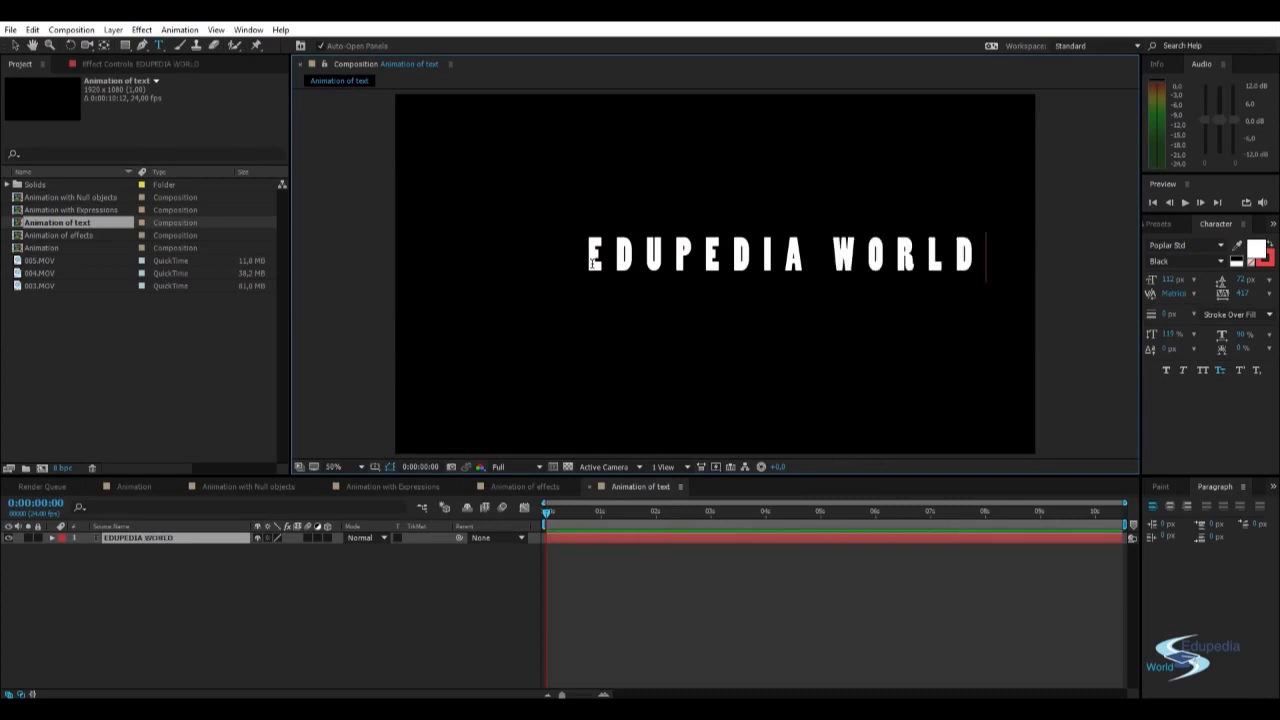
drag(590, 260, 1139, 269)
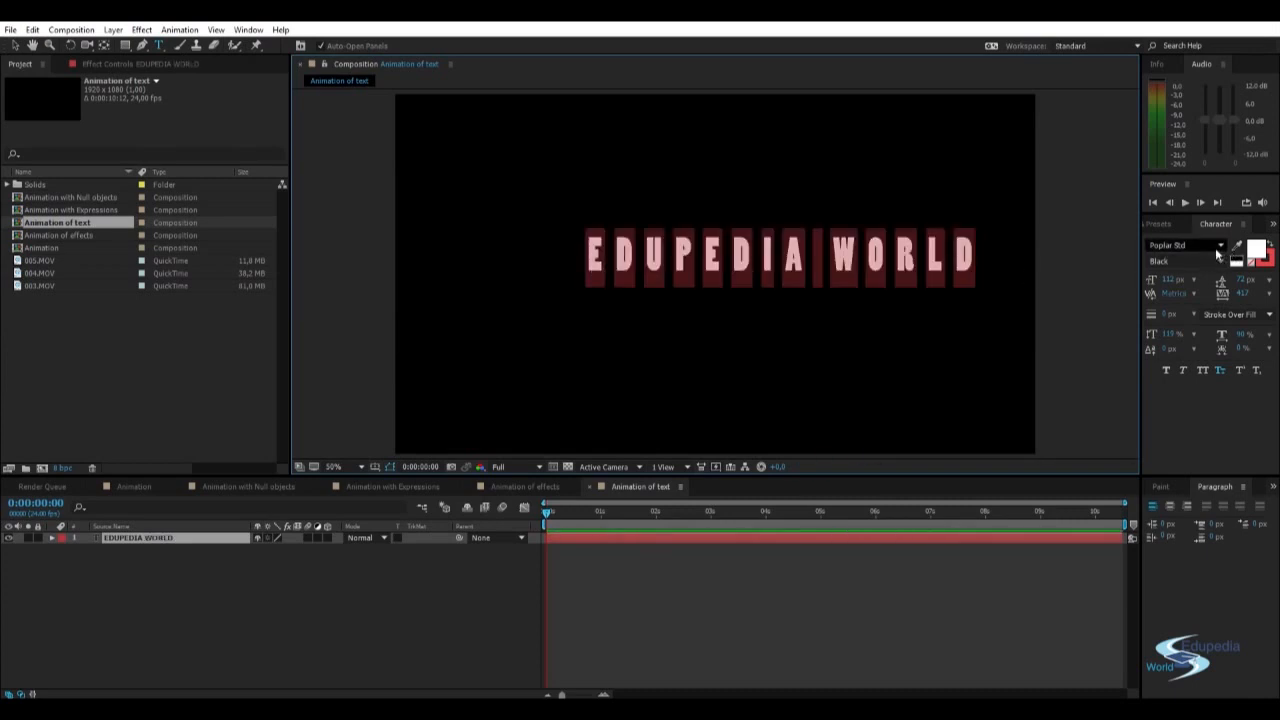
click(1220, 246)
scroll(1180, 340, down, 5)
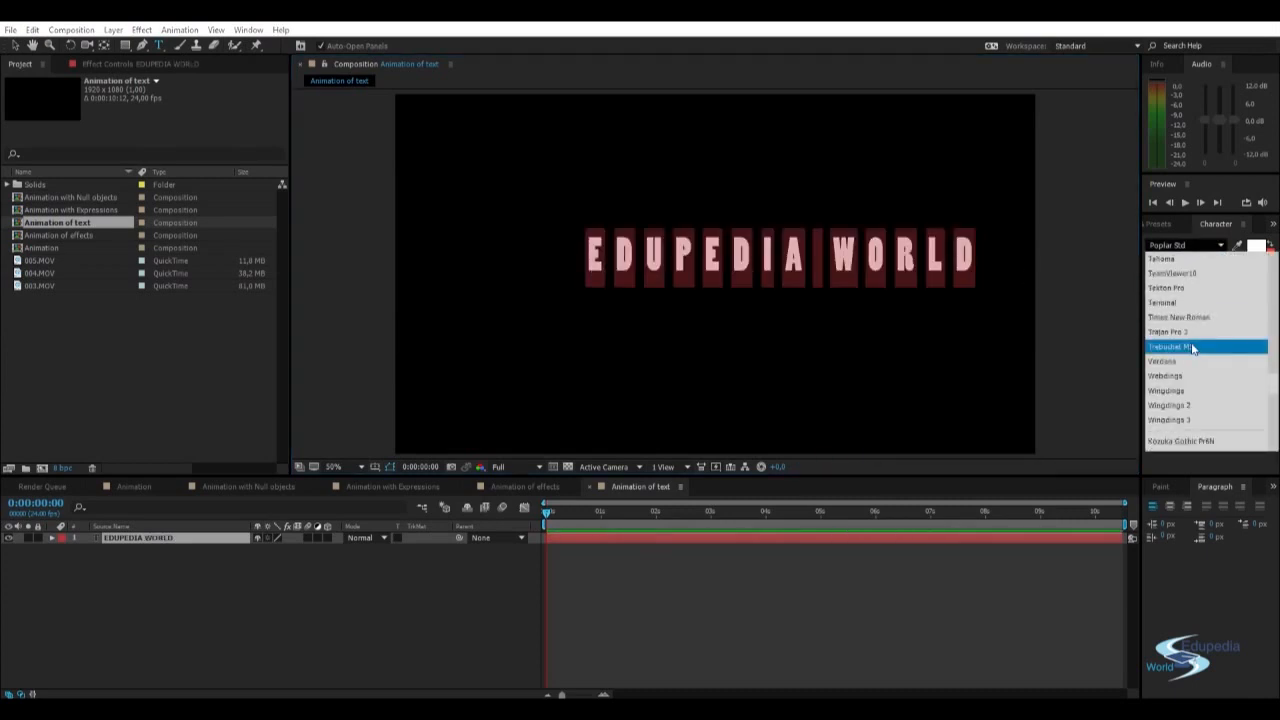
click(1179, 342)
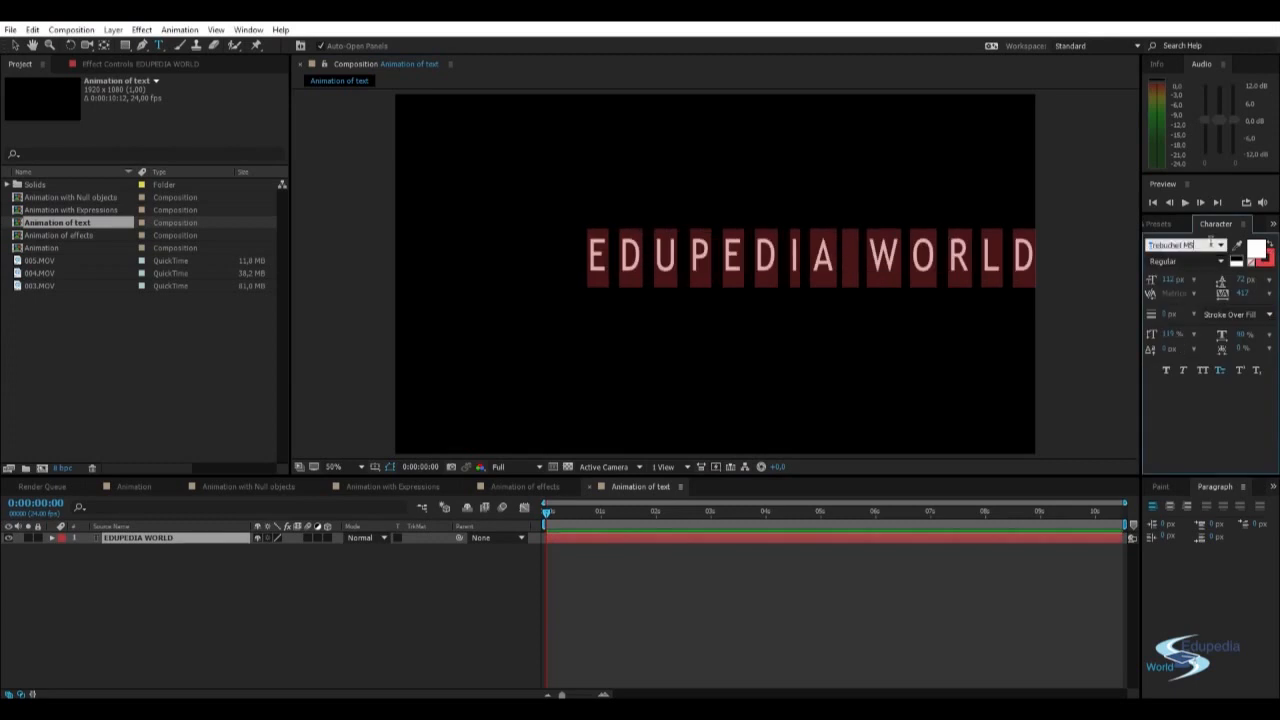
scroll(1211, 244, down, 5)
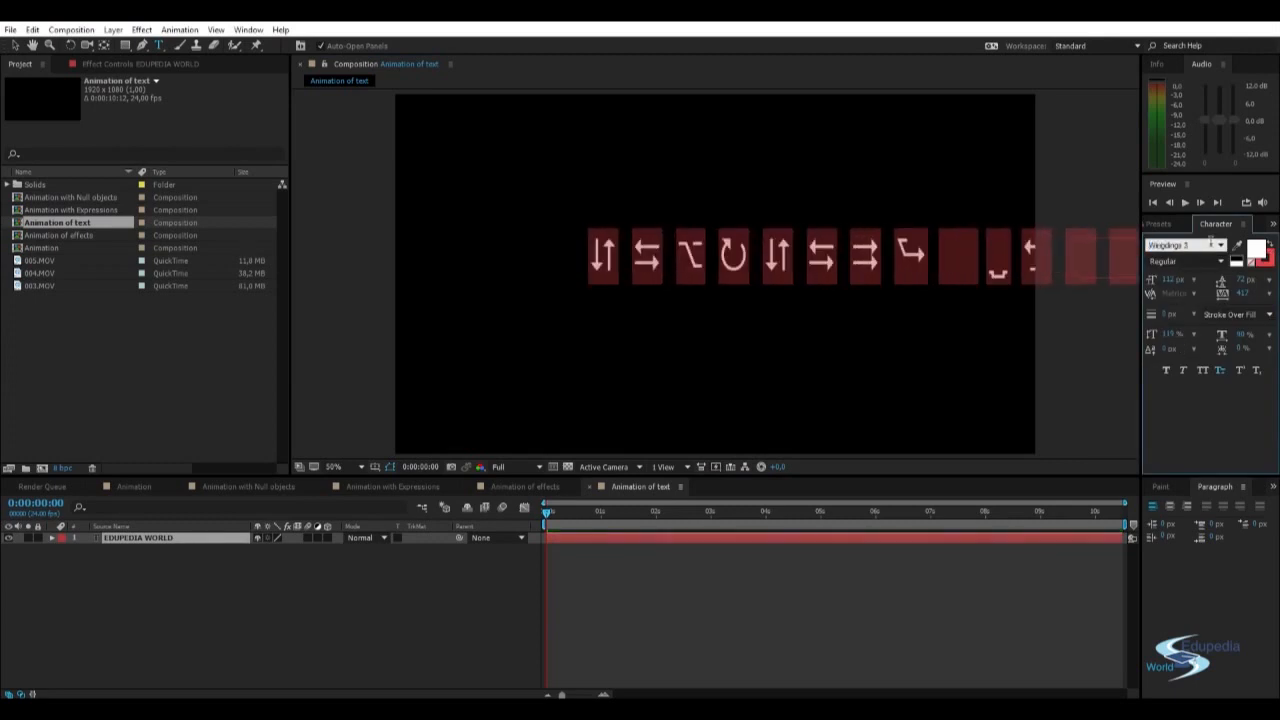
scroll(1211, 244, down, 3)
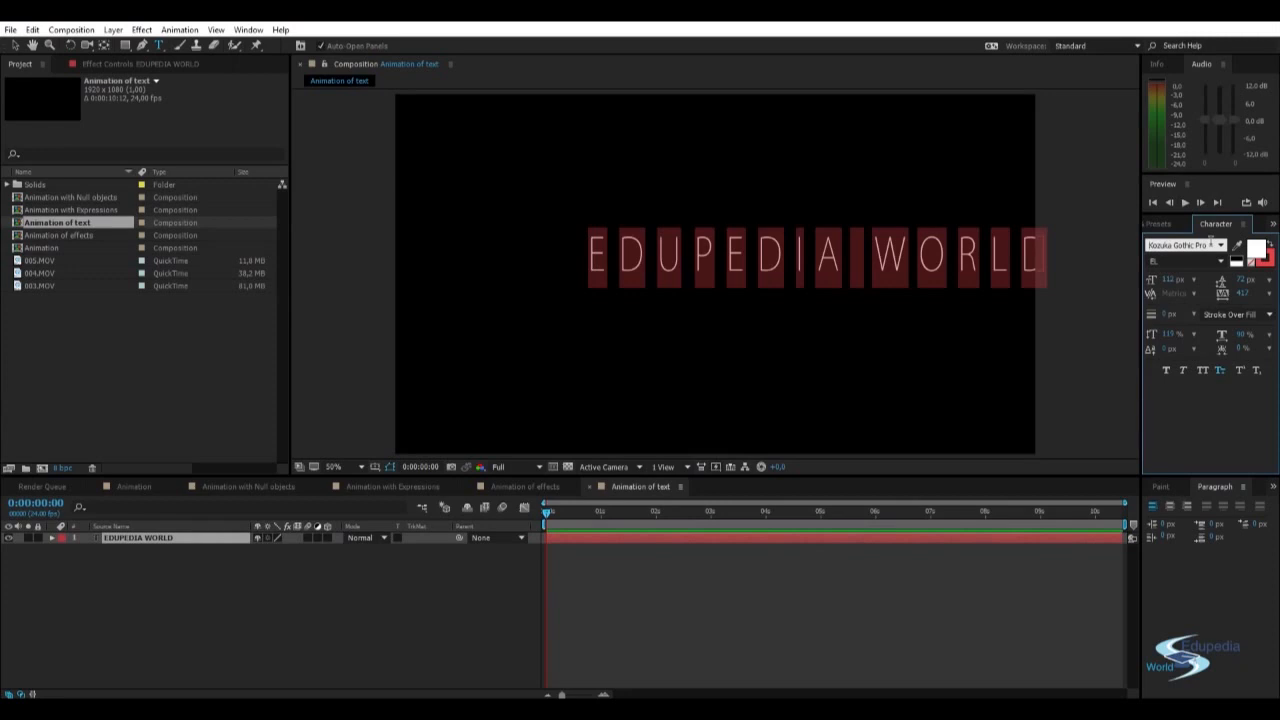
Step: Set the title's font size to 87 px and leading to 89 px, and tighten its tracking
drag(1168, 281, 1151, 280)
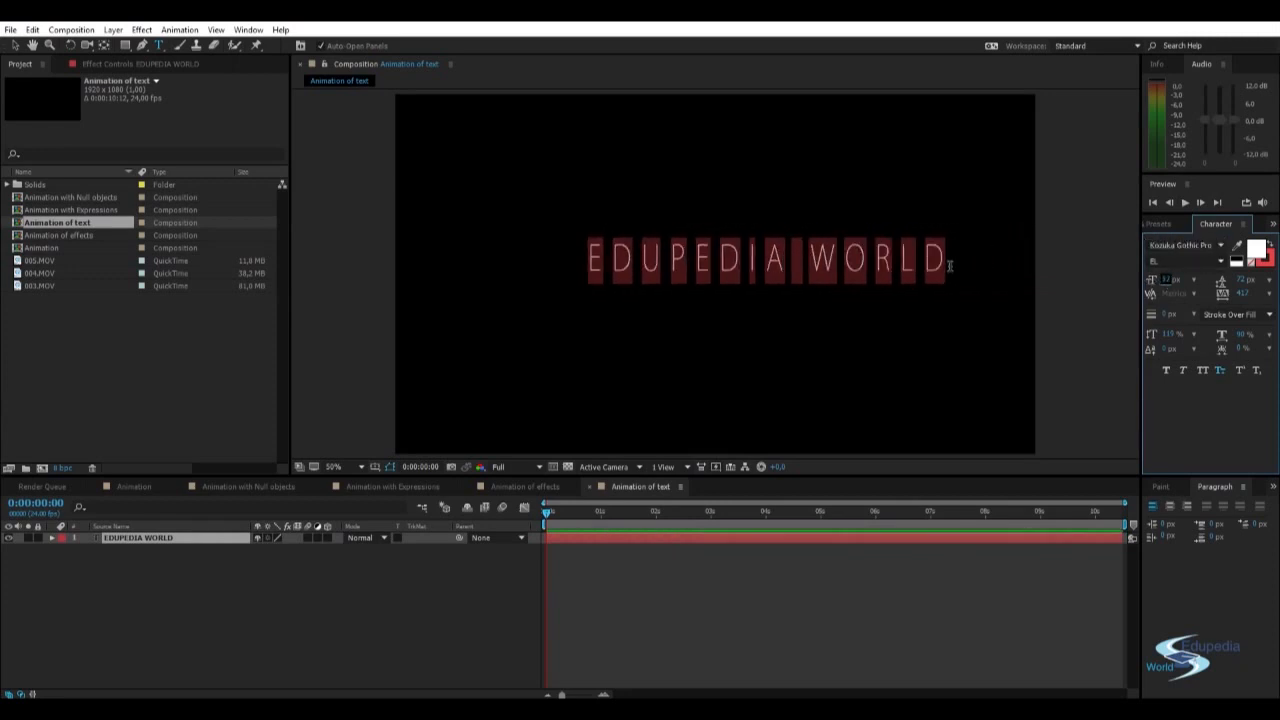
drag(1241, 281, 1100, 280)
click(897, 257)
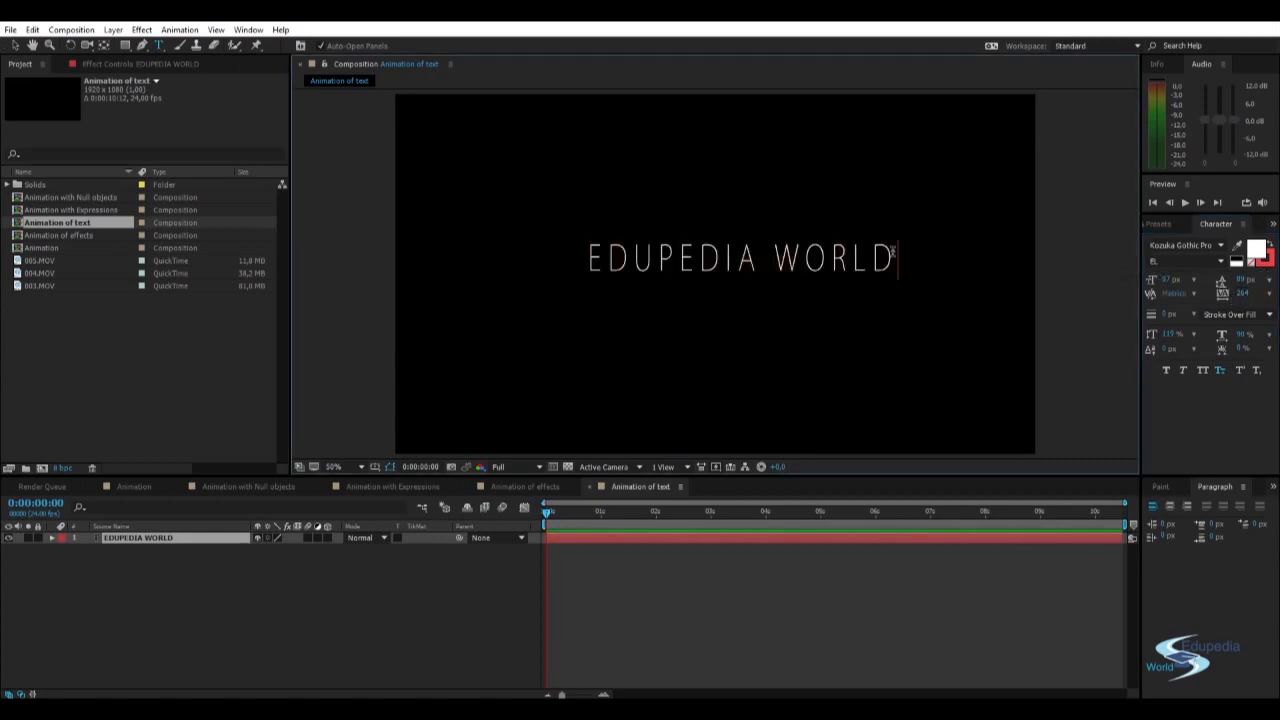
Step: Move the EDUPEDIA WORLD title to the centre of the composition frame and leave its layer selected
key(c)
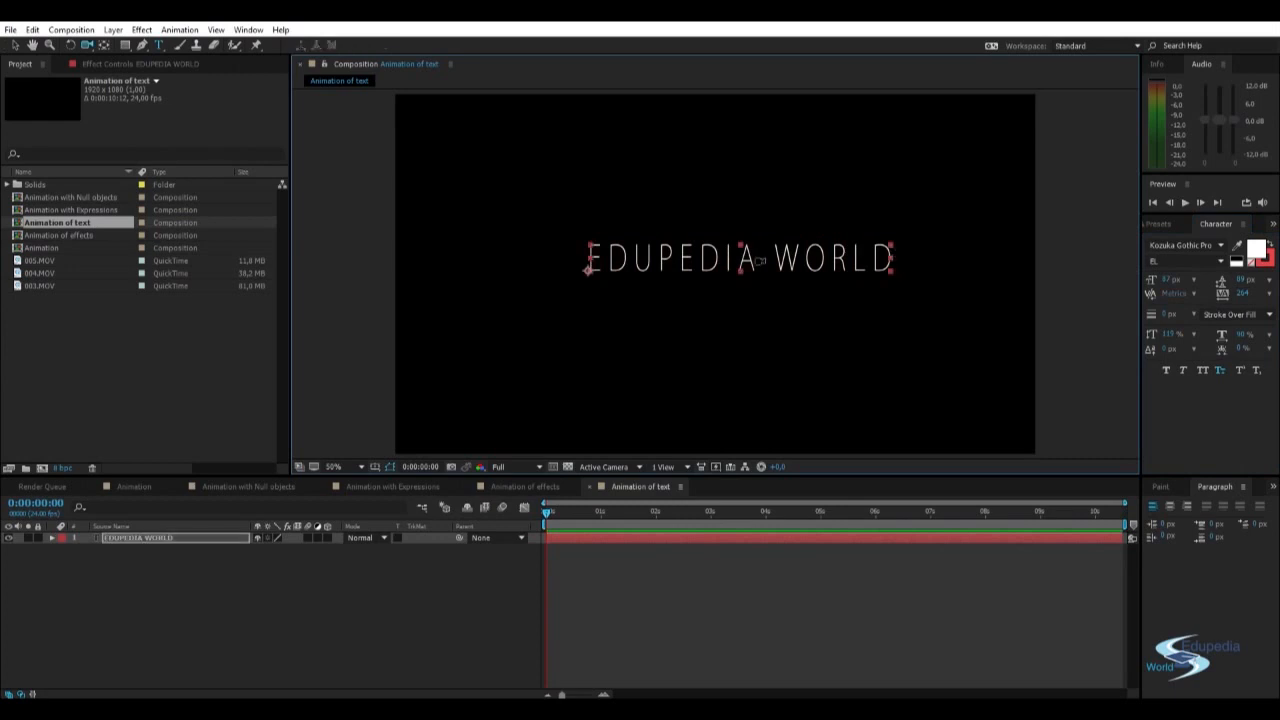
key(v)
drag(729, 260, 705, 271)
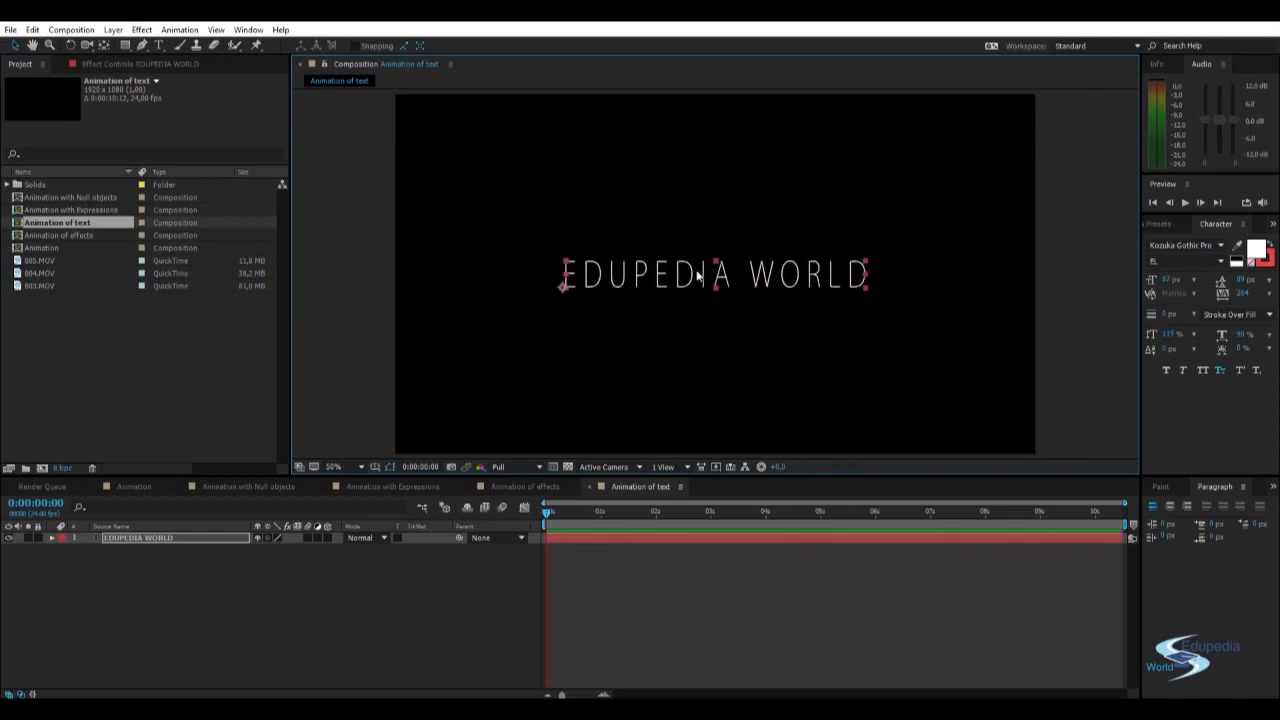
mouse_move(694, 275)
mouse_down()
mouse_move(705, 267)
mouse_move(680, 269)
mouse_move(694, 275)
mouse_up()
click(381, 249)
click(610, 262)
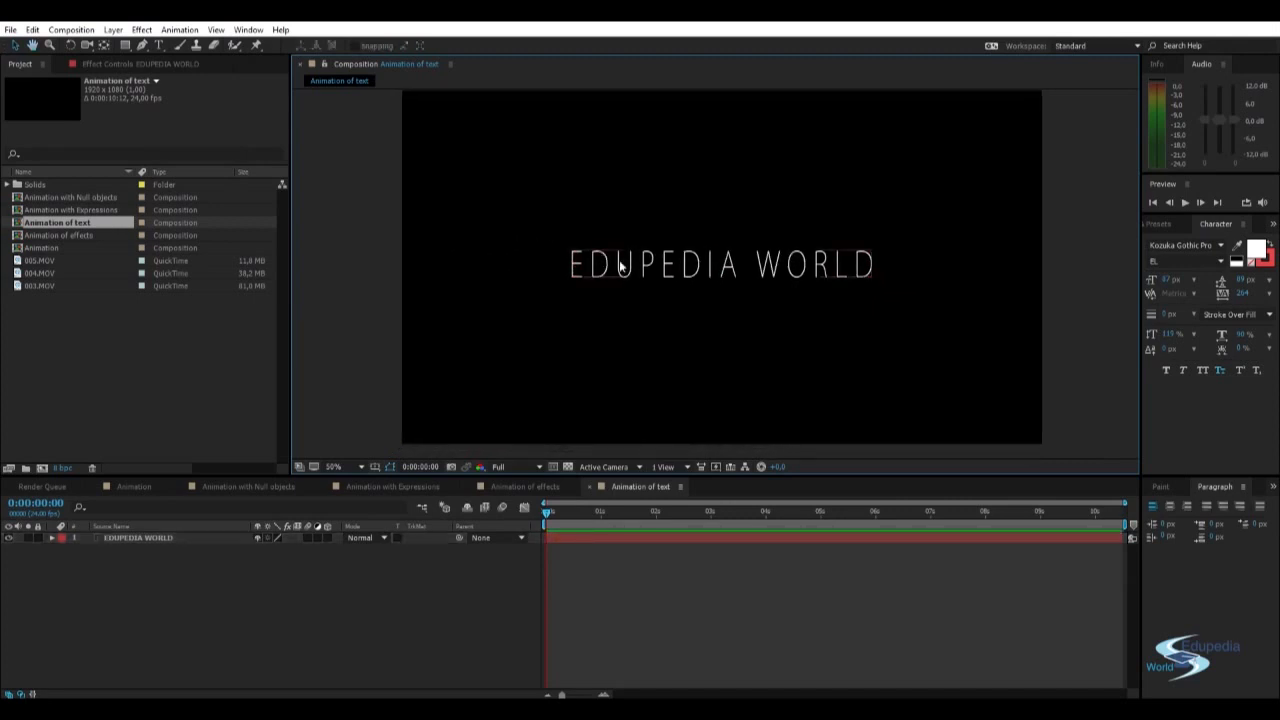
click(1074, 233)
click(587, 278)
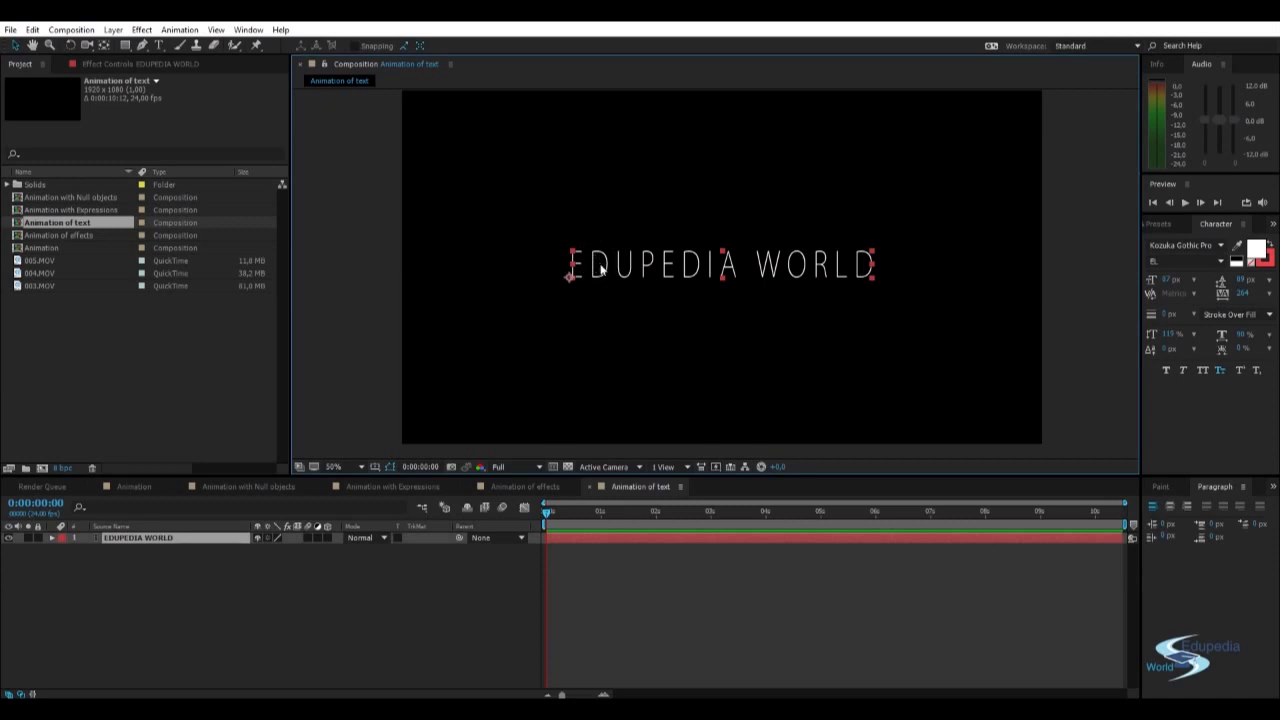
click(52, 538)
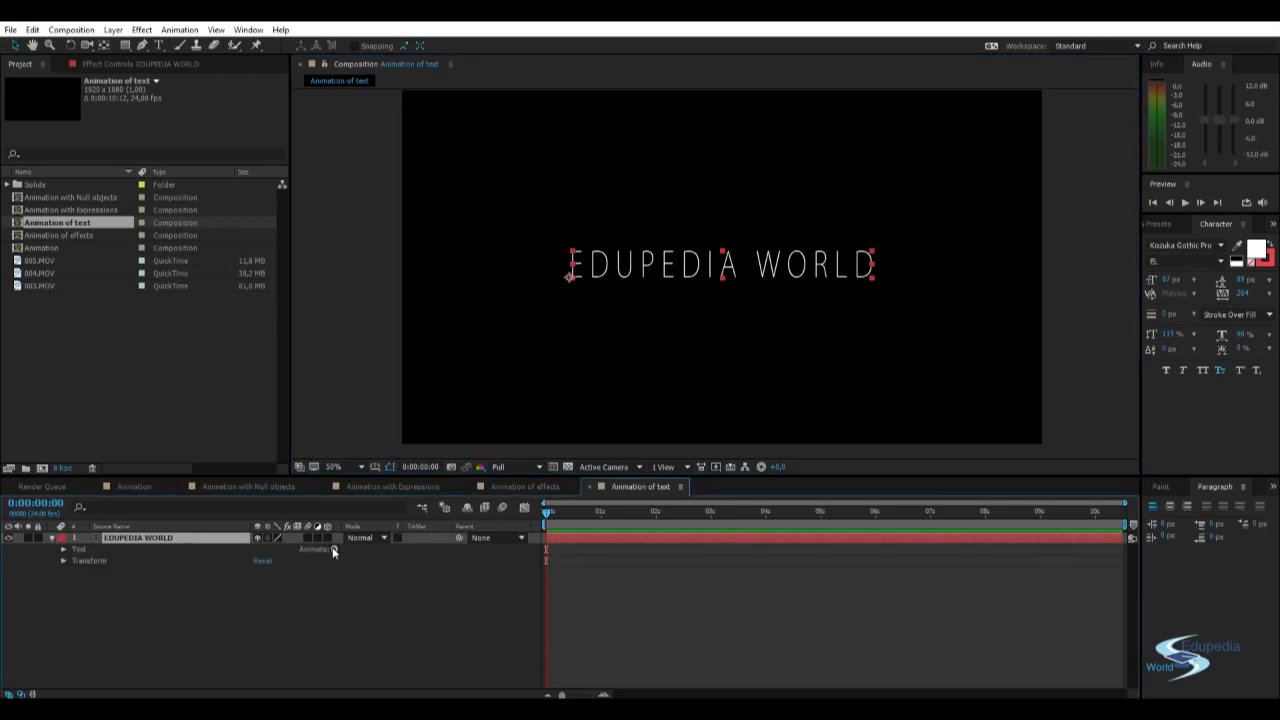
click(260, 612)
click(145, 537)
click(51, 538)
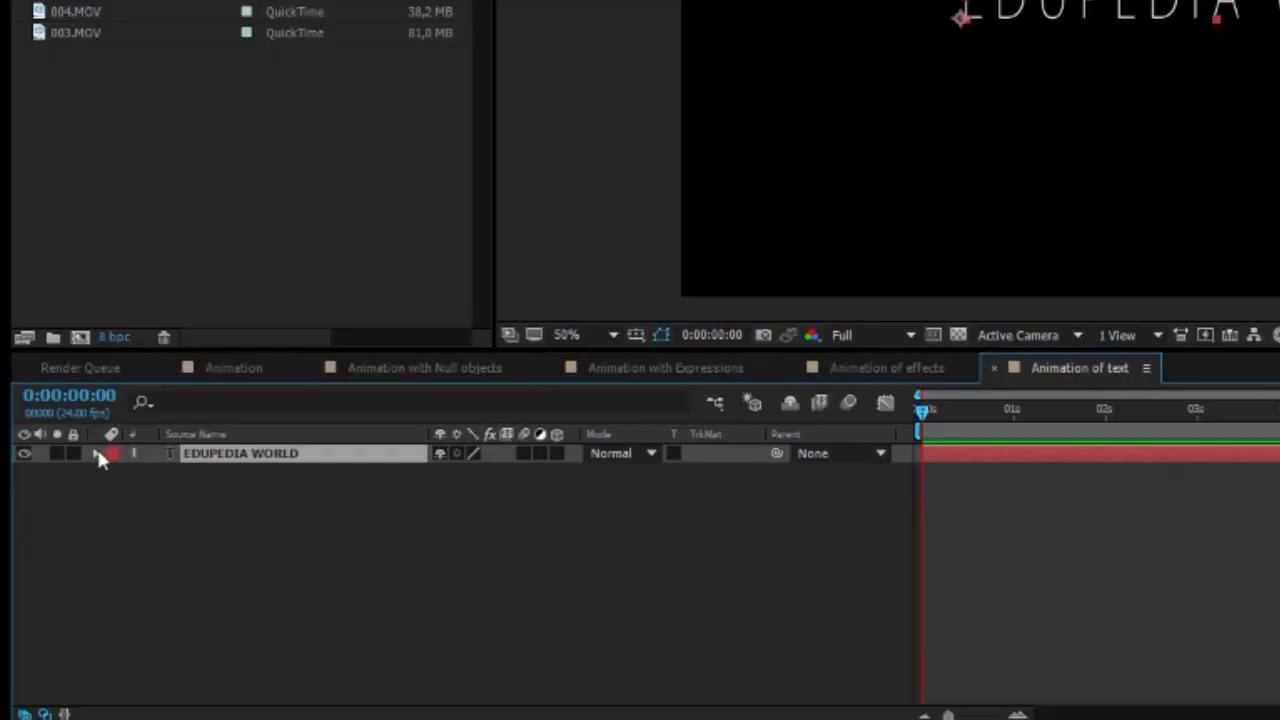
Step: Add a Scale animator to the EDUPEDIA WORLD text layer
click(96, 455)
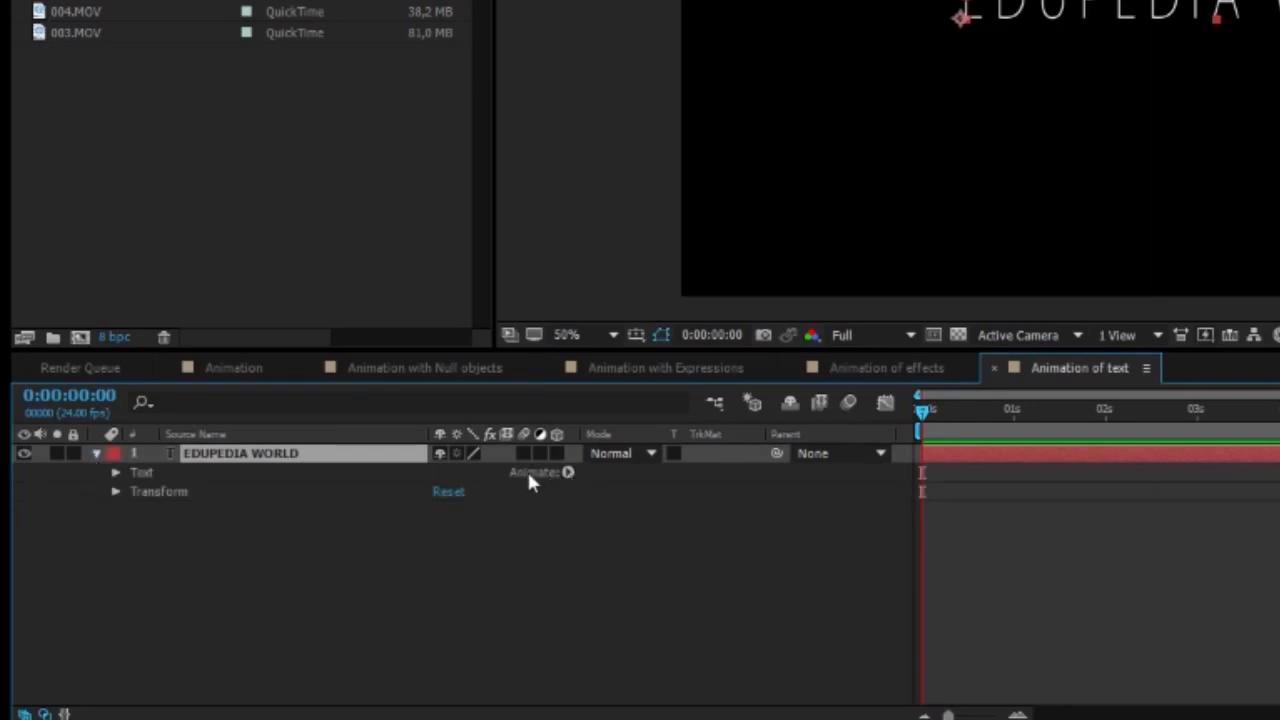
click(567, 472)
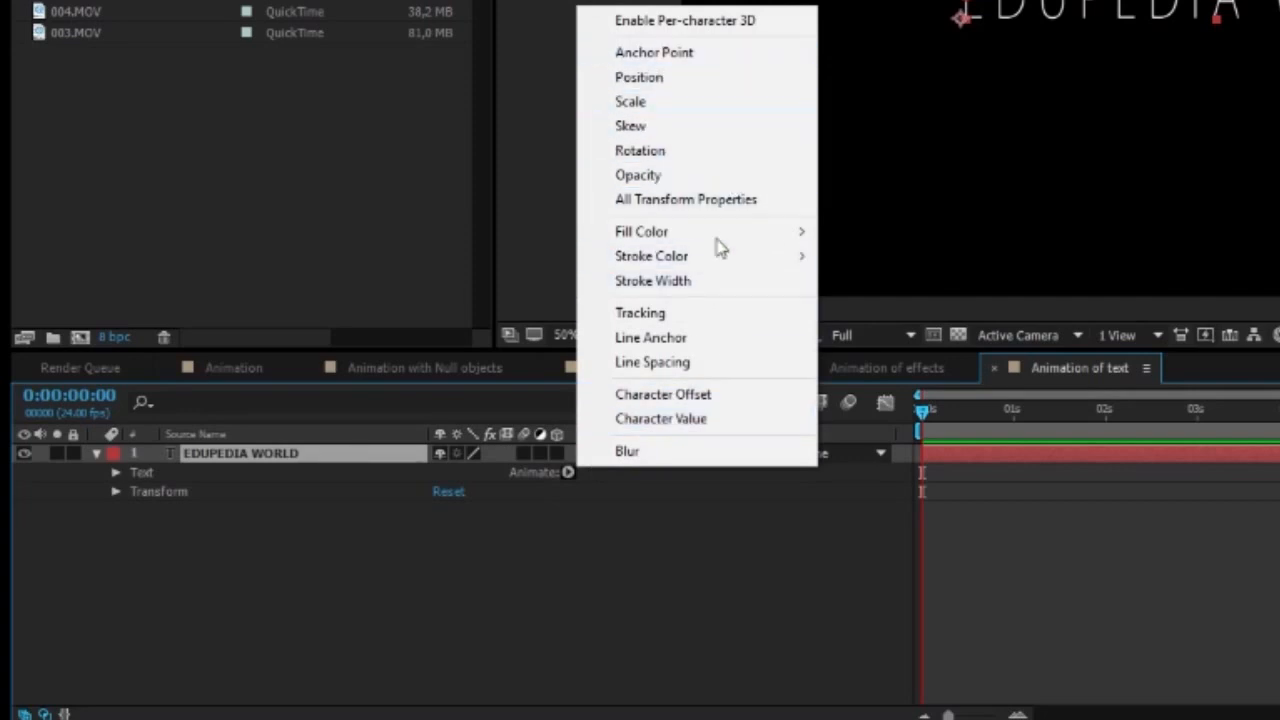
click(716, 104)
click(318, 662)
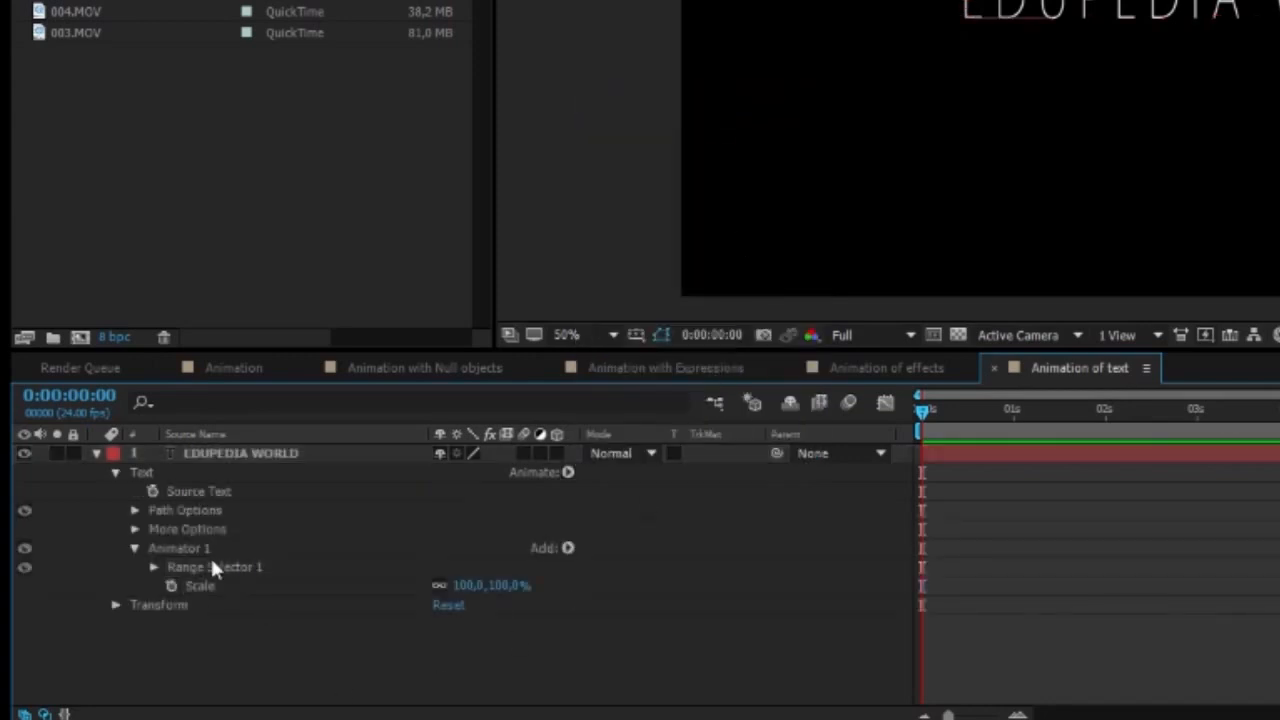
Step: Examine the text layer's Path Options, More Options and the range selector with its Advanced settings
click(136, 511)
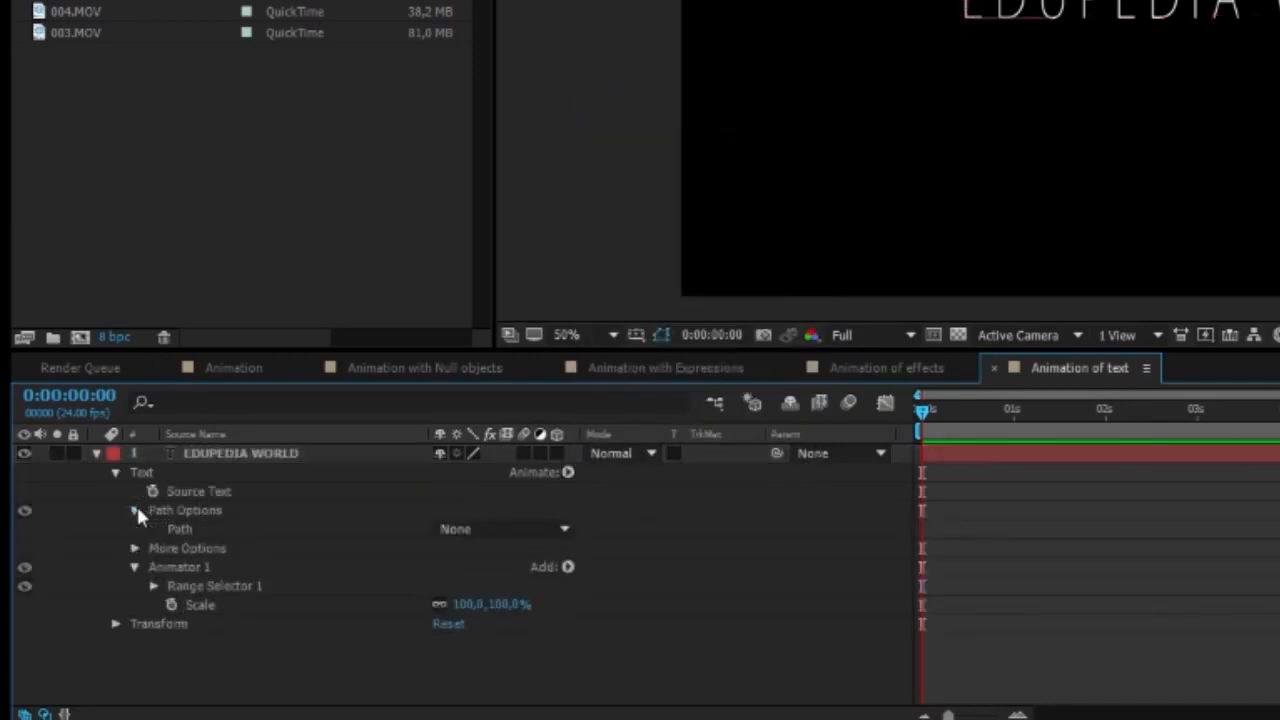
click(136, 511)
click(135, 530)
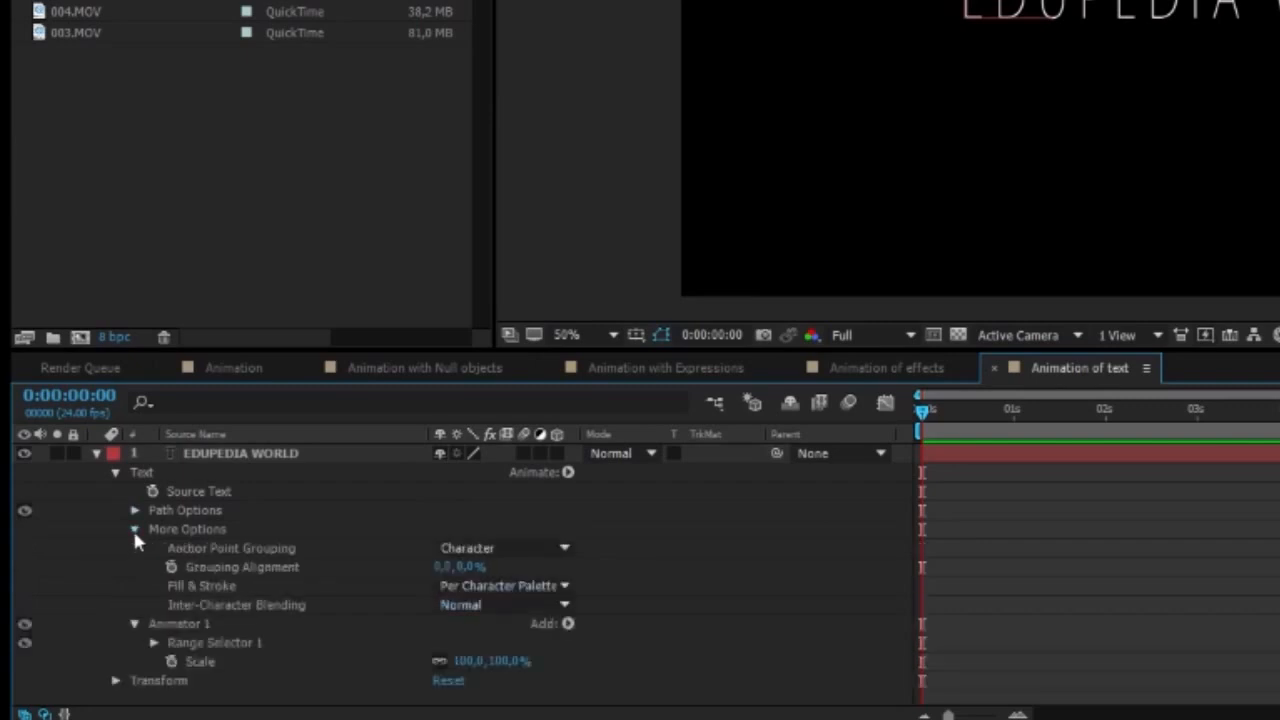
click(135, 530)
click(134, 548)
click(134, 548)
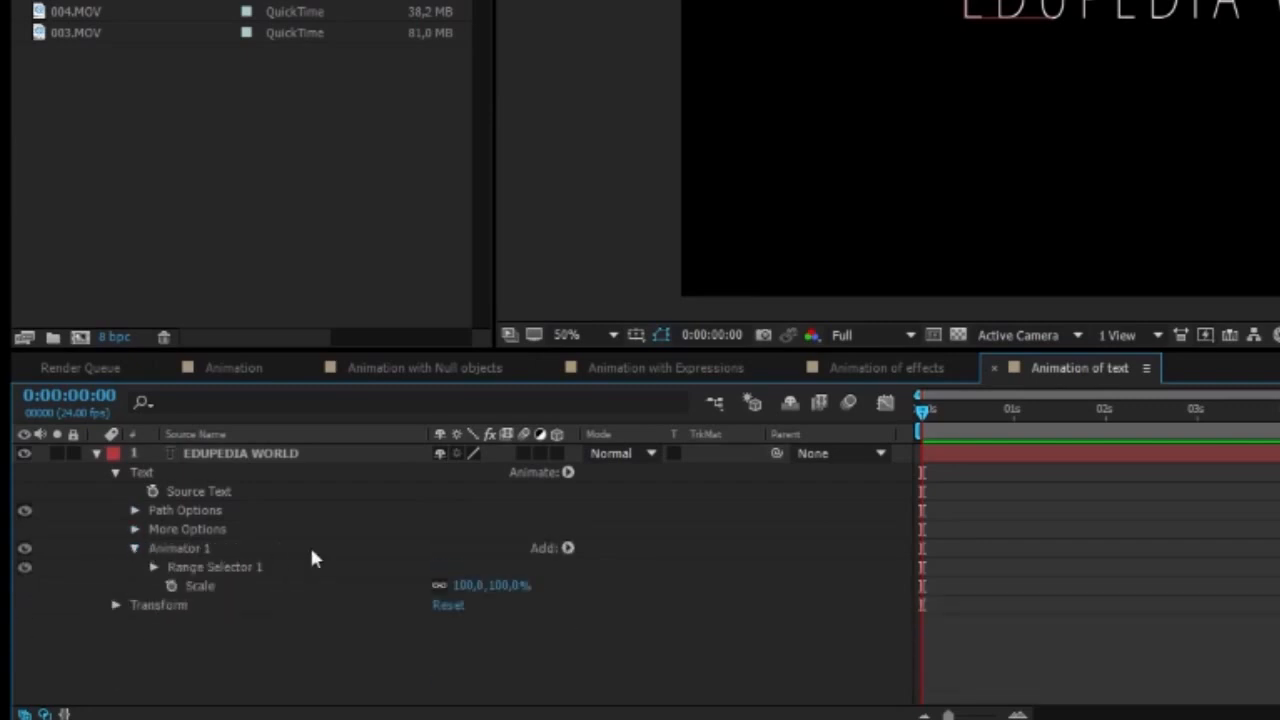
click(153, 567)
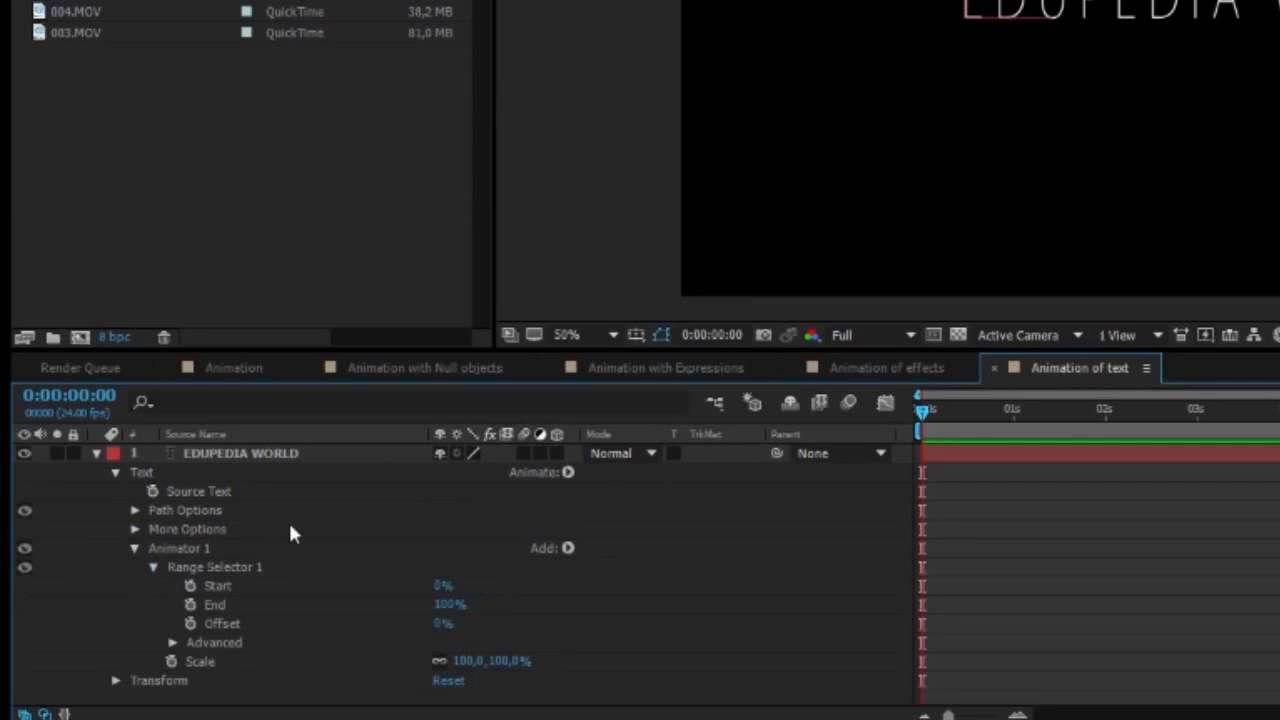
click(170, 642)
scroll(360, 513, down, 4)
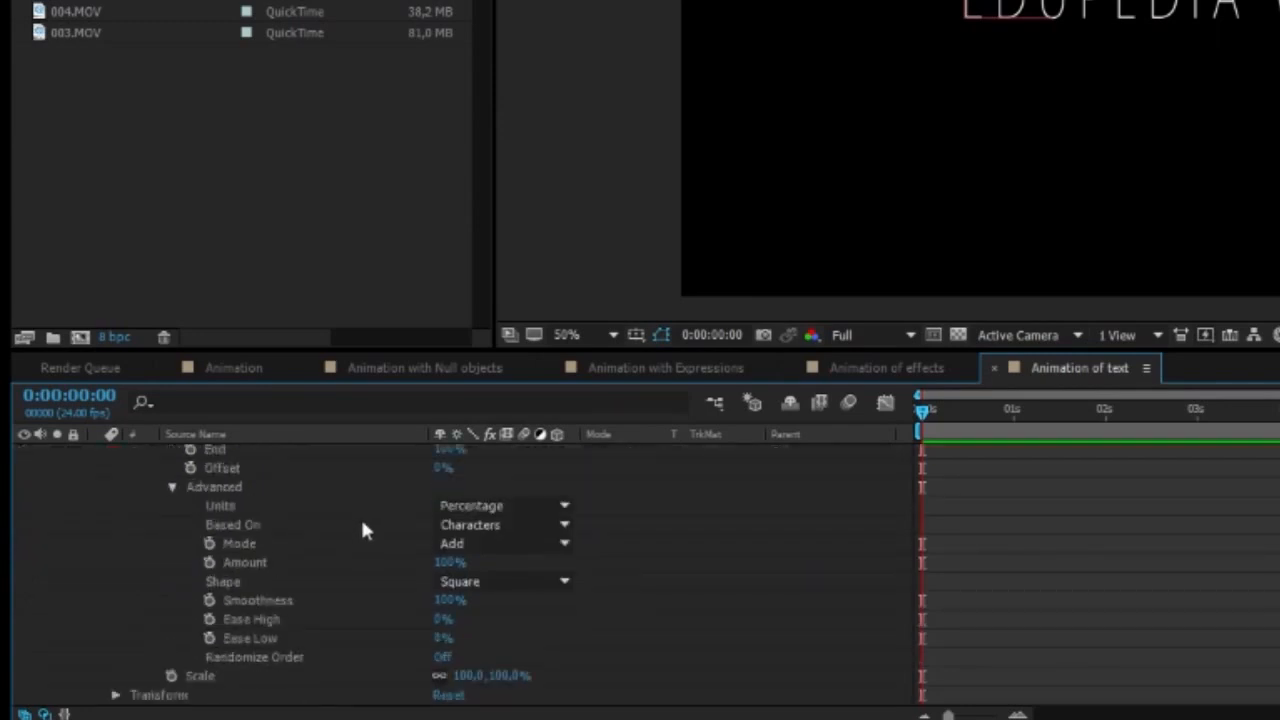
scroll(363, 530, up, 2)
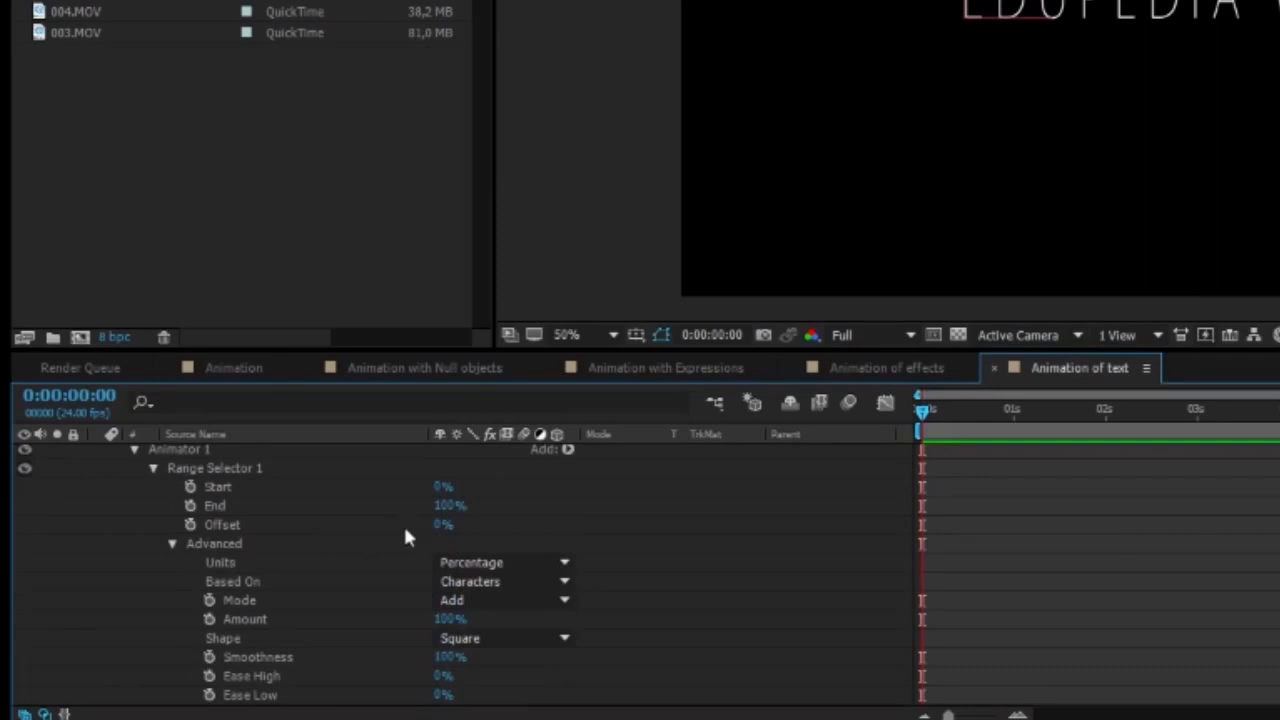
scroll(395, 540, down, 2)
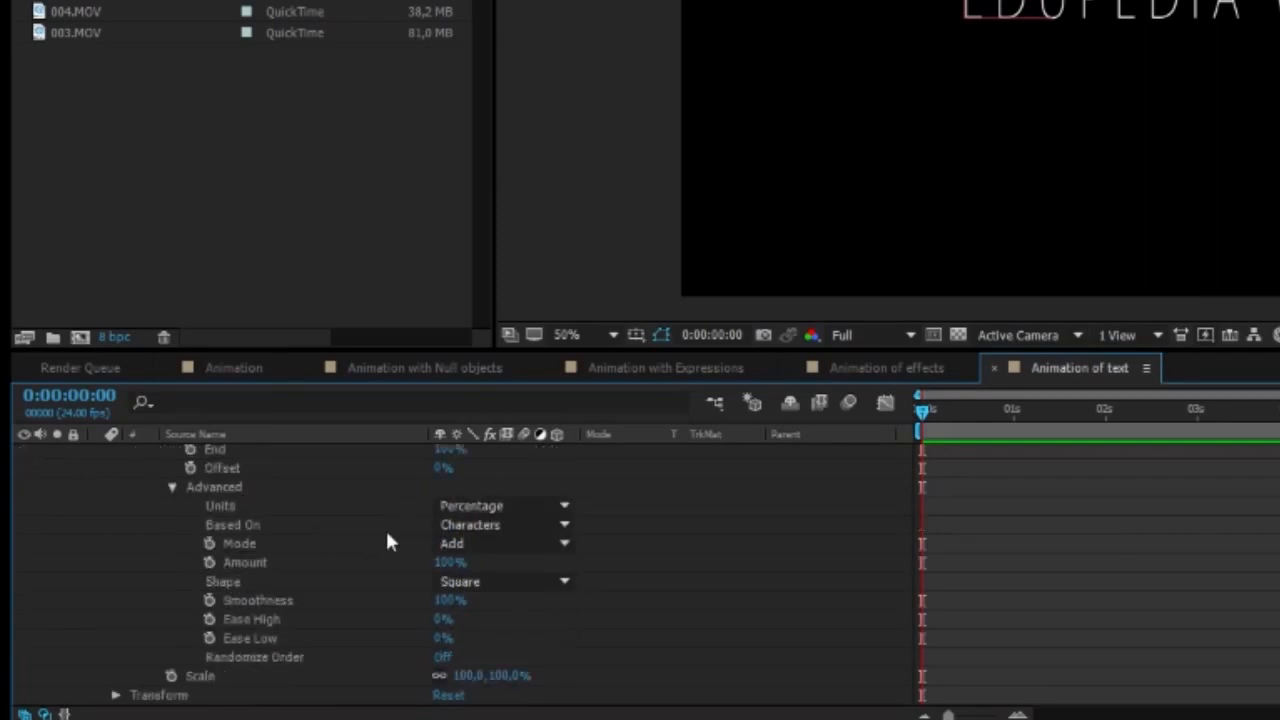
Step: Set the text animator's Scale to 0%
click(468, 676)
text(0)
key(Return)
Step: Try out different Offset values on Range Selector 1 and reset the Offset to 0%
scroll(631, 637, up, 3)
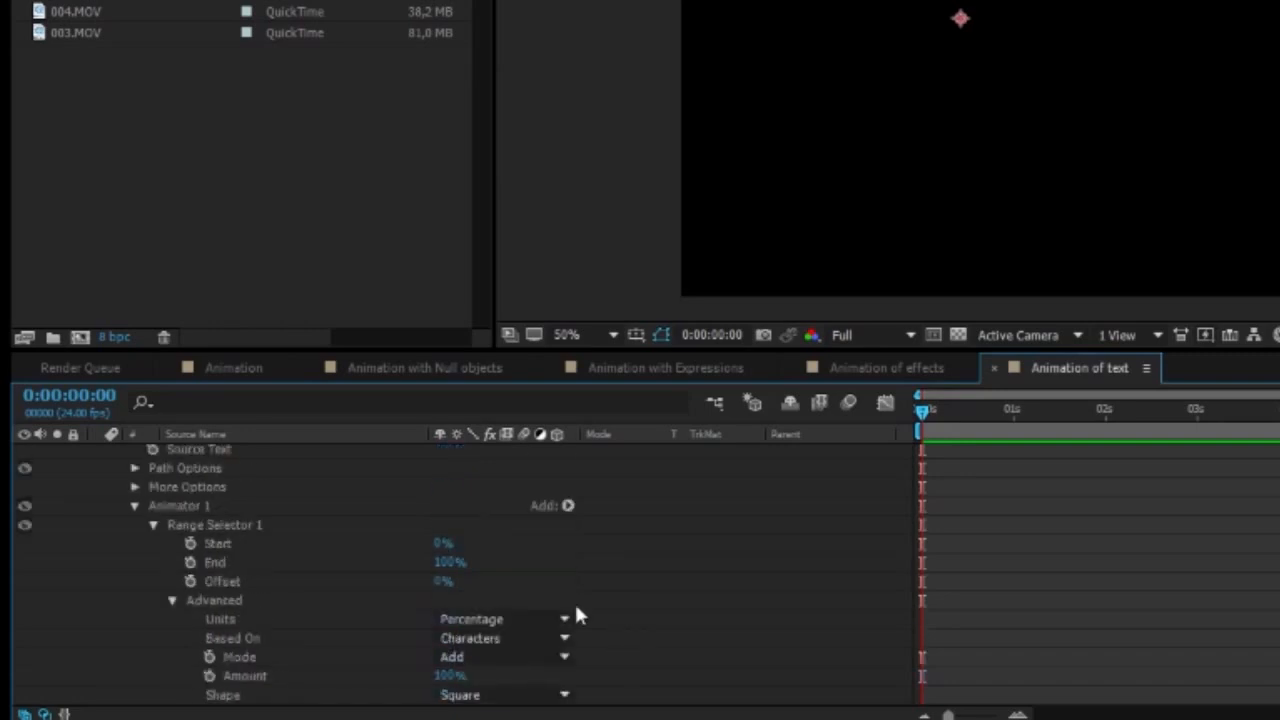
drag(443, 581, 549, 557)
click(443, 581)
text(00)
key(Return)
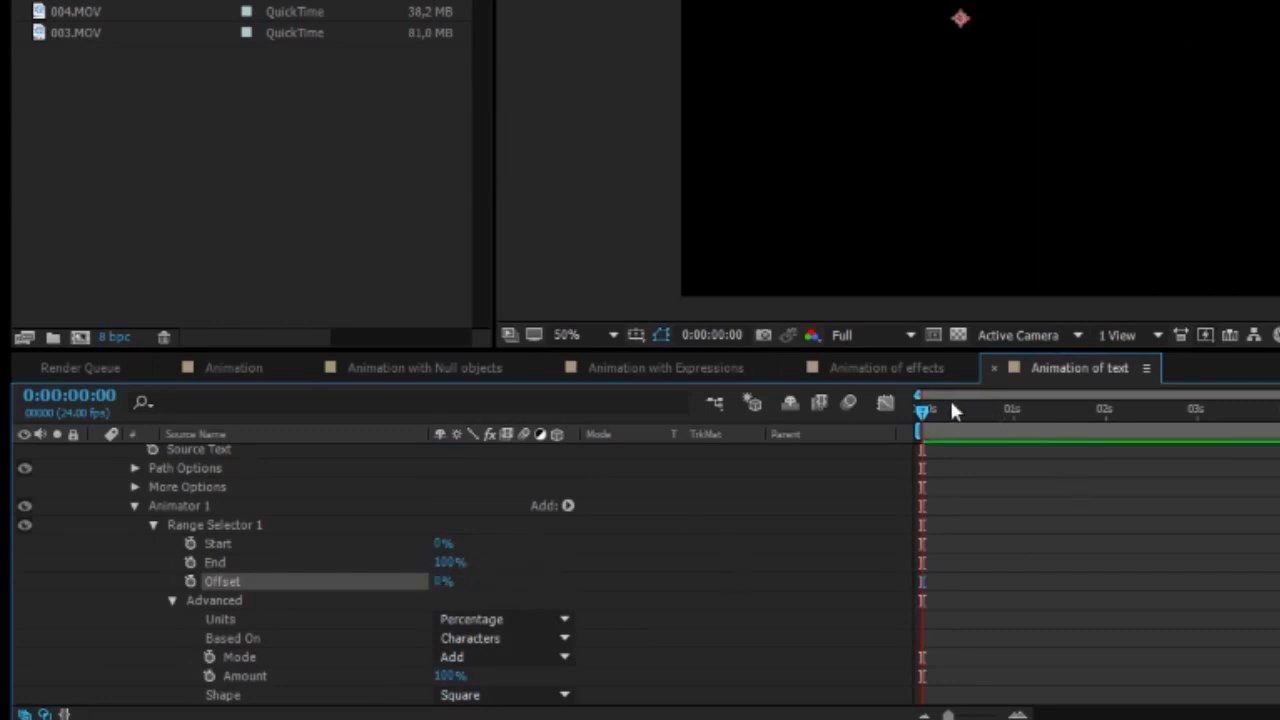
Step: Keyframe the Range Selector 1 Offset at 0% at the start and 100% at 0:00:01:00
click(189, 581)
drag(926, 400, 1013, 411)
click(437, 584)
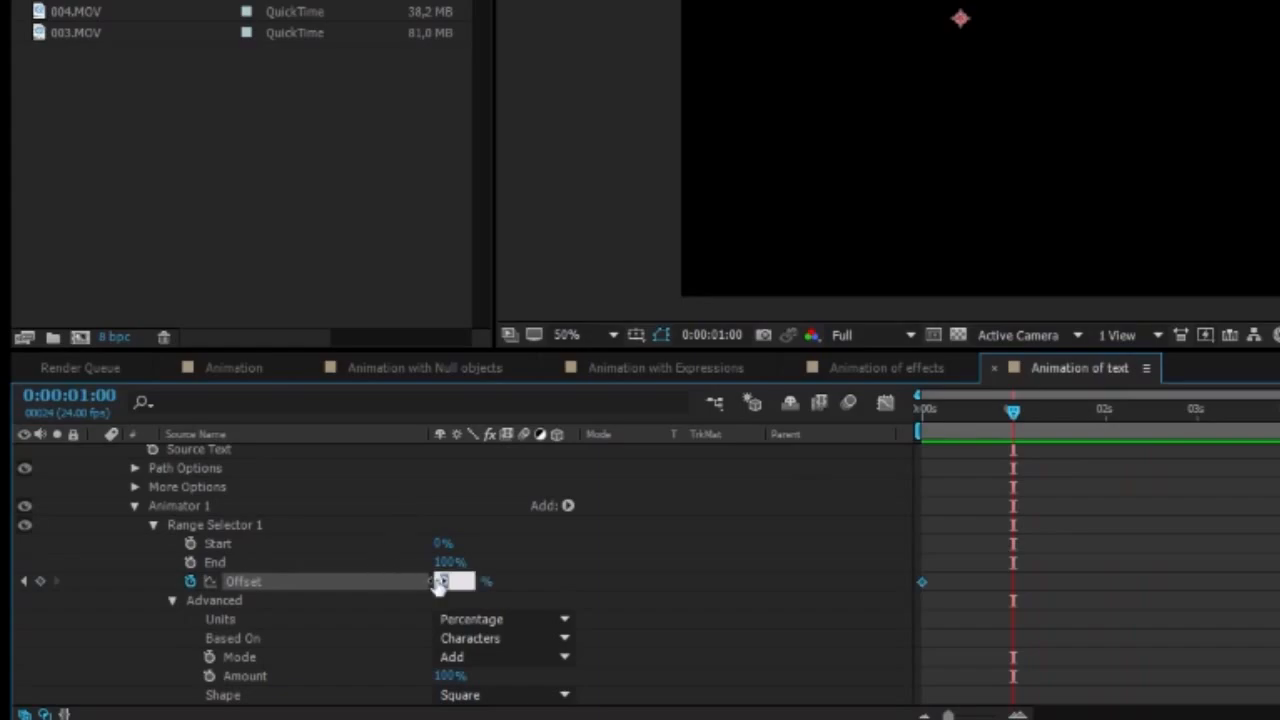
text(100)
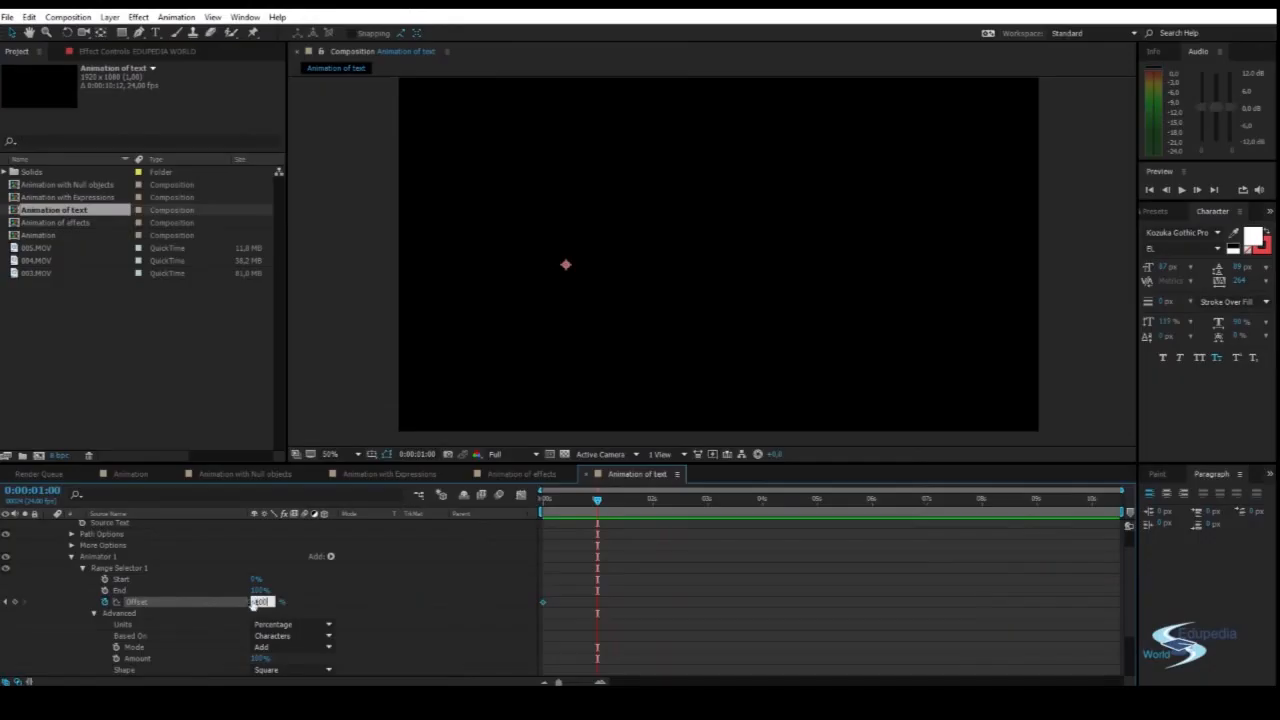
key(Return)
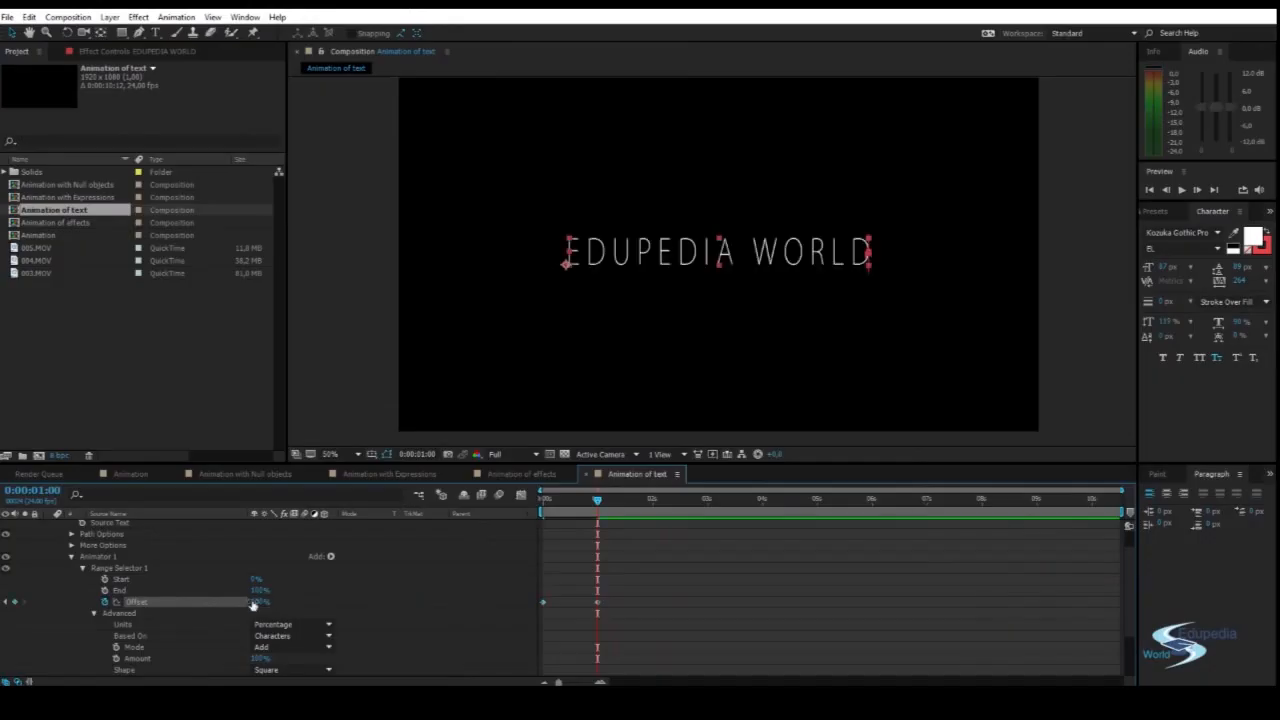
Step: Preview the text animation, move the second Offset keyframe to about 2 seconds and play it again
click(700, 617)
key(space)
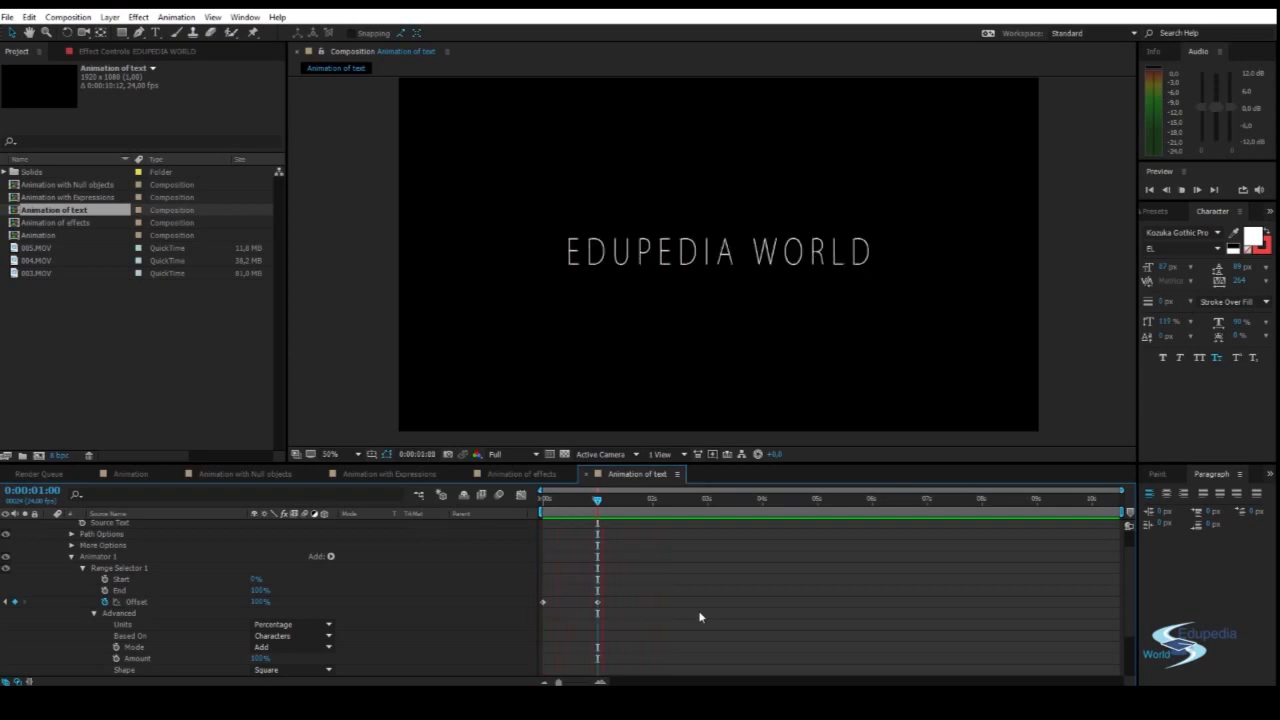
click(607, 502)
drag(598, 602, 655, 604)
key(space)
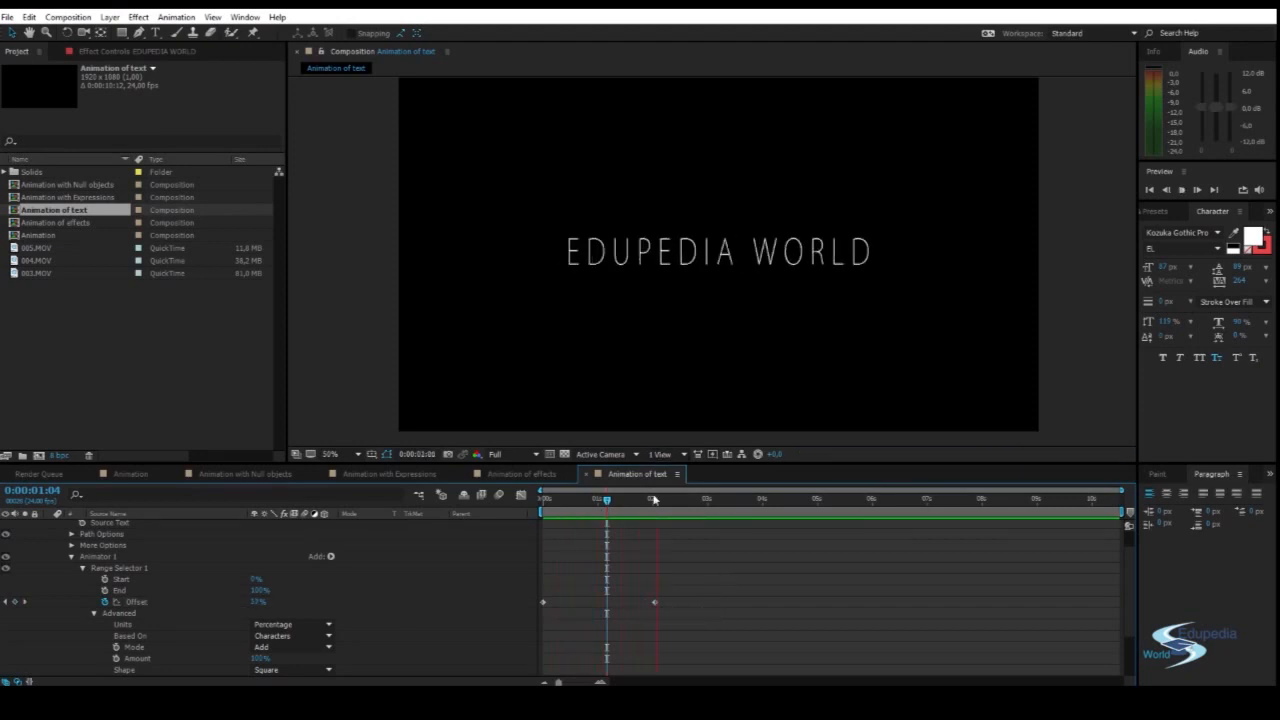
Step: Move the second Offset keyframe to about 4.5 seconds and preview the slower text animation
click(653, 500)
drag(659, 606, 819, 589)
key(space)
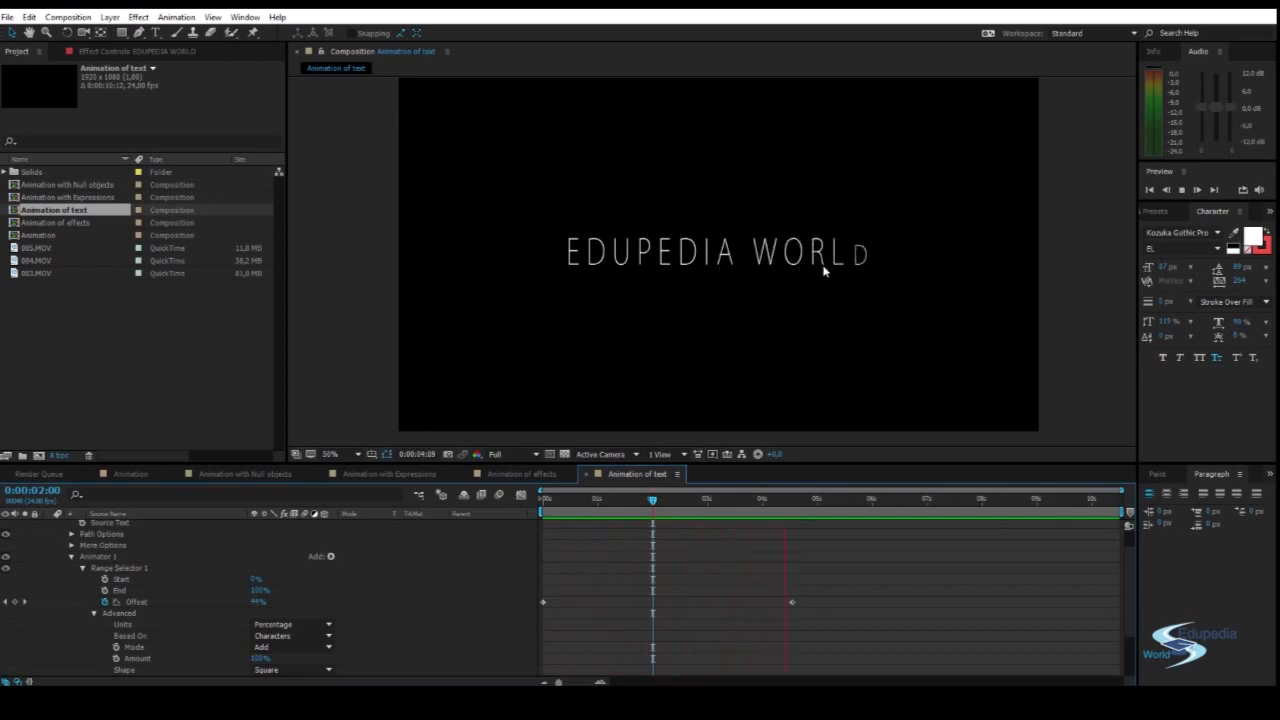
drag(786, 499, 839, 530)
key(space)
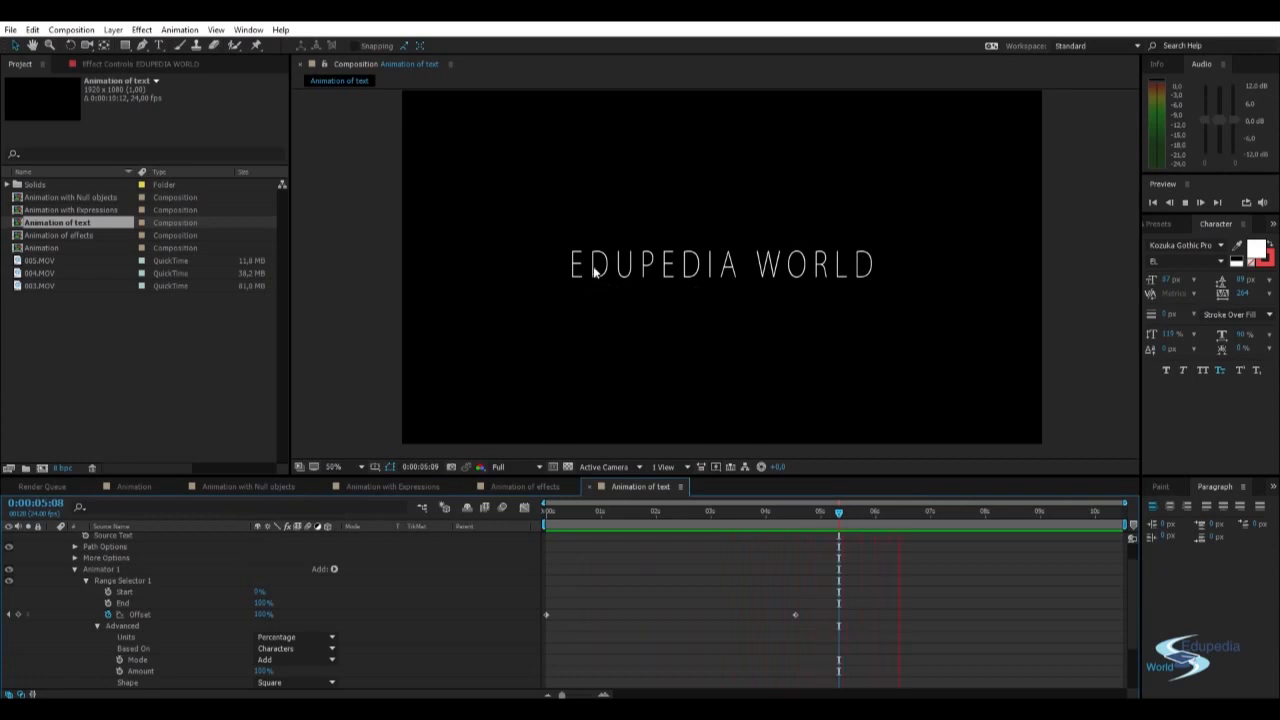
Step: Raise Range Selector 1's Ease High to about 50%
drag(635, 510, 644, 510)
scroll(452, 569, down, 2)
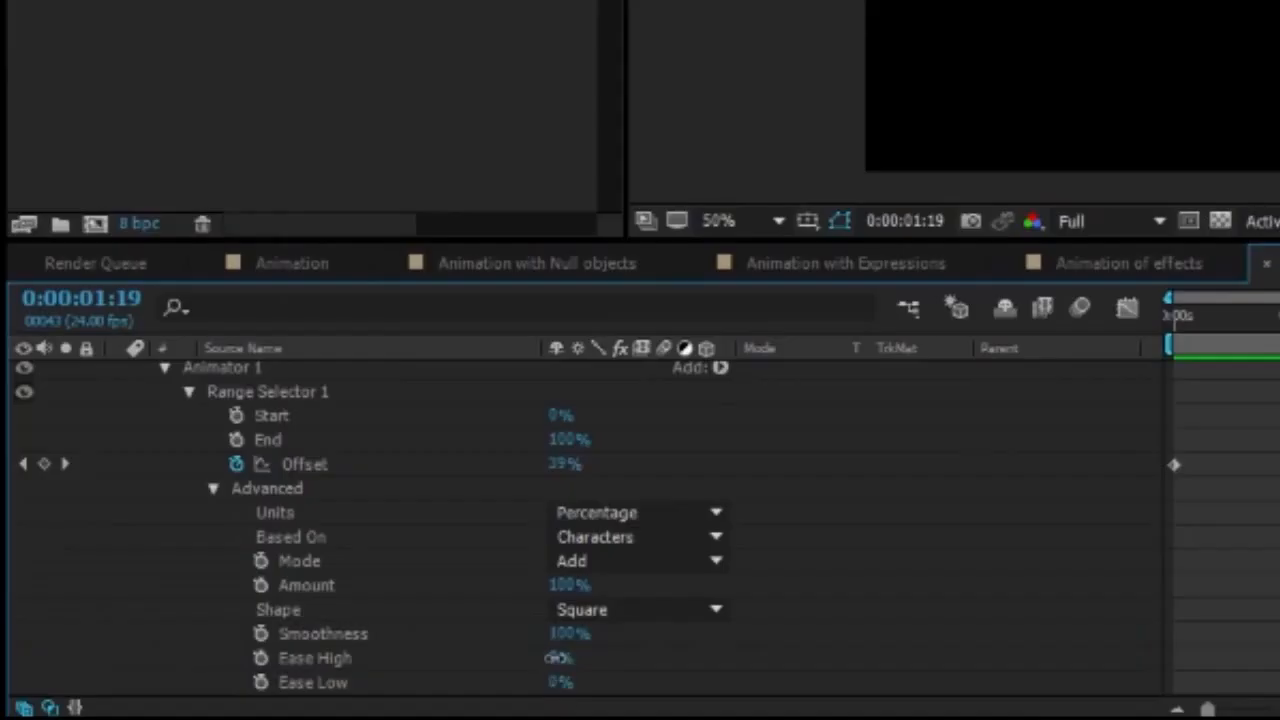
drag(555, 658, 617, 658)
scroll(810, 596, down, 1)
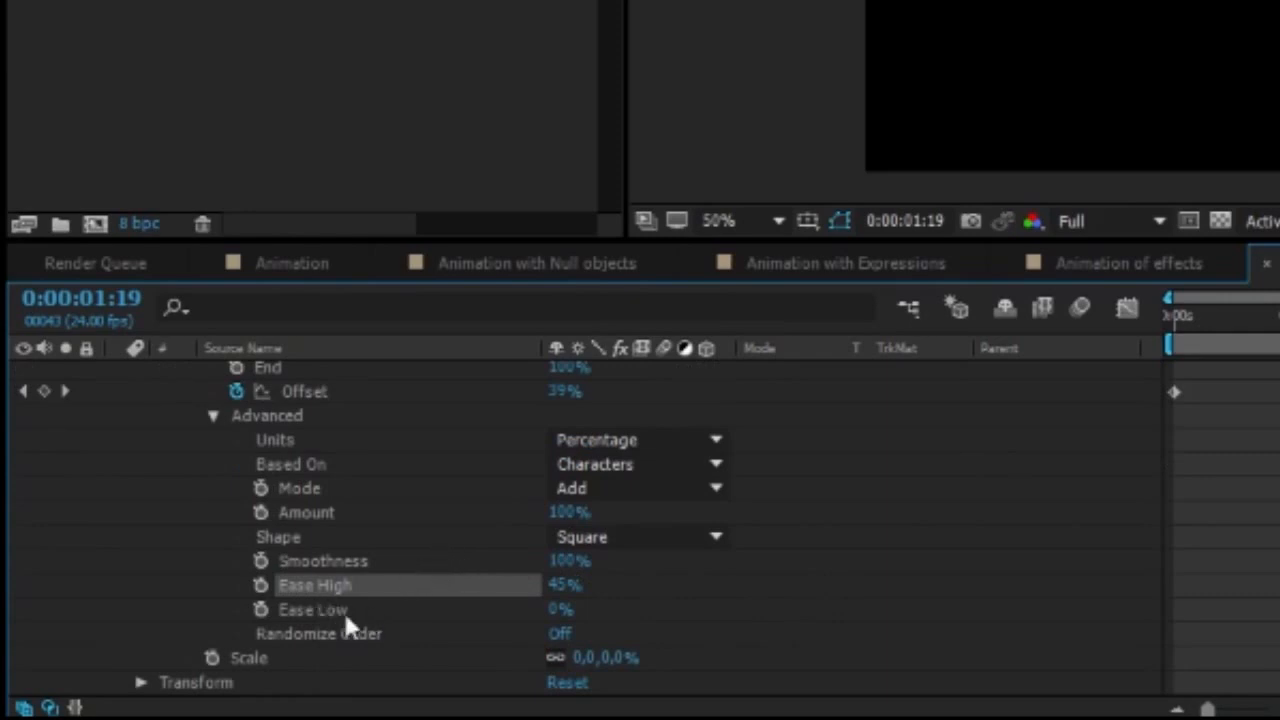
mouse_move(558, 590)
mouse_down()
mouse_move(641, 595)
mouse_move(572, 597)
mouse_up()
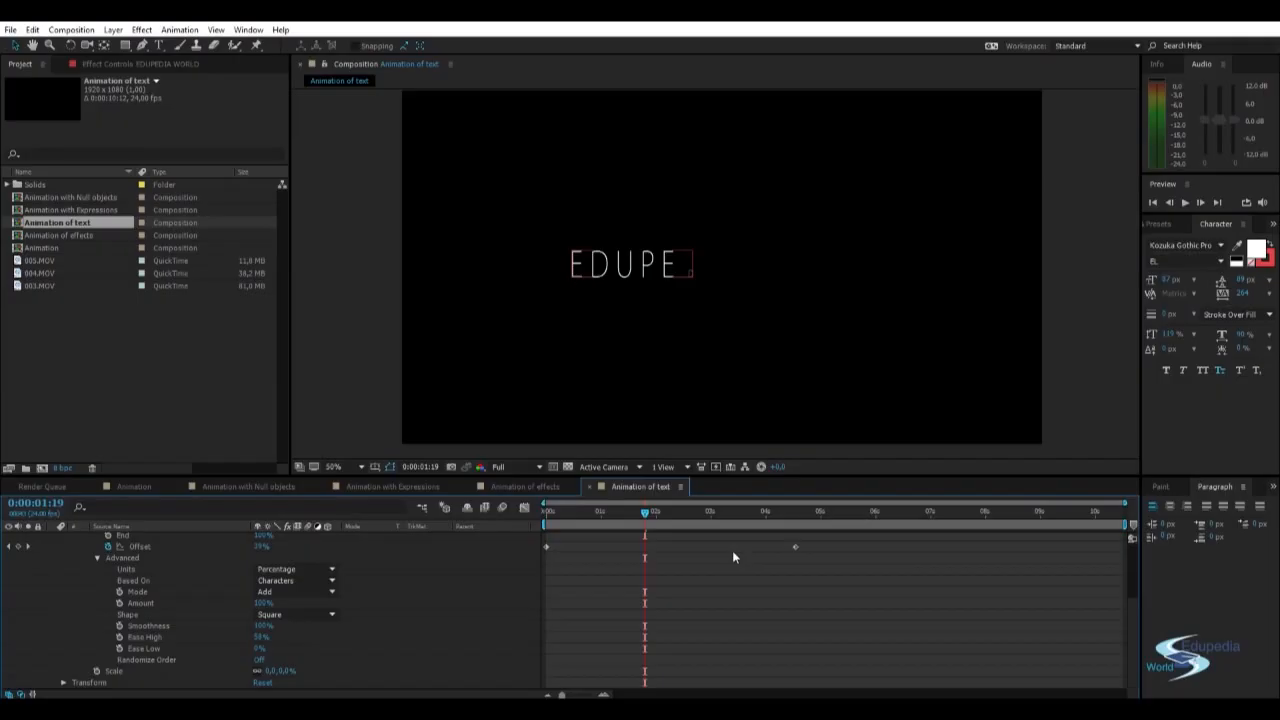
Step: Play the text animation and scrub through its first seconds to examine how the letters ease in
key(space)
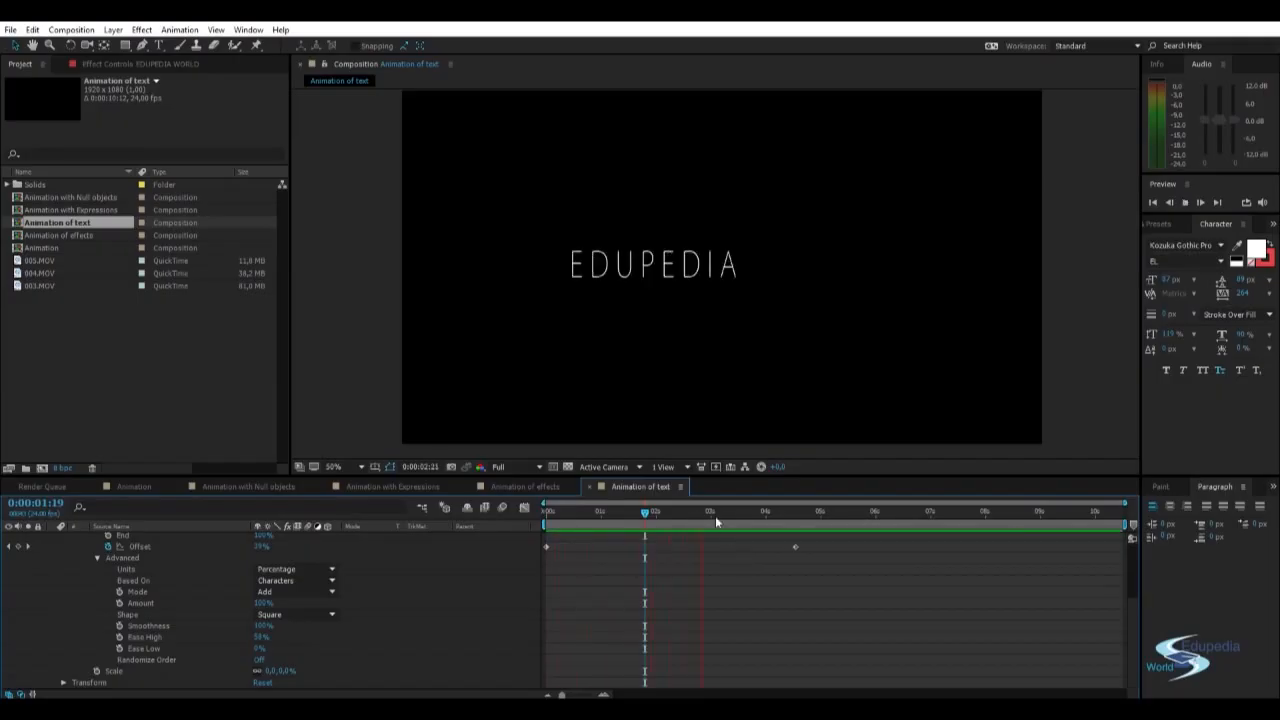
click(664, 510)
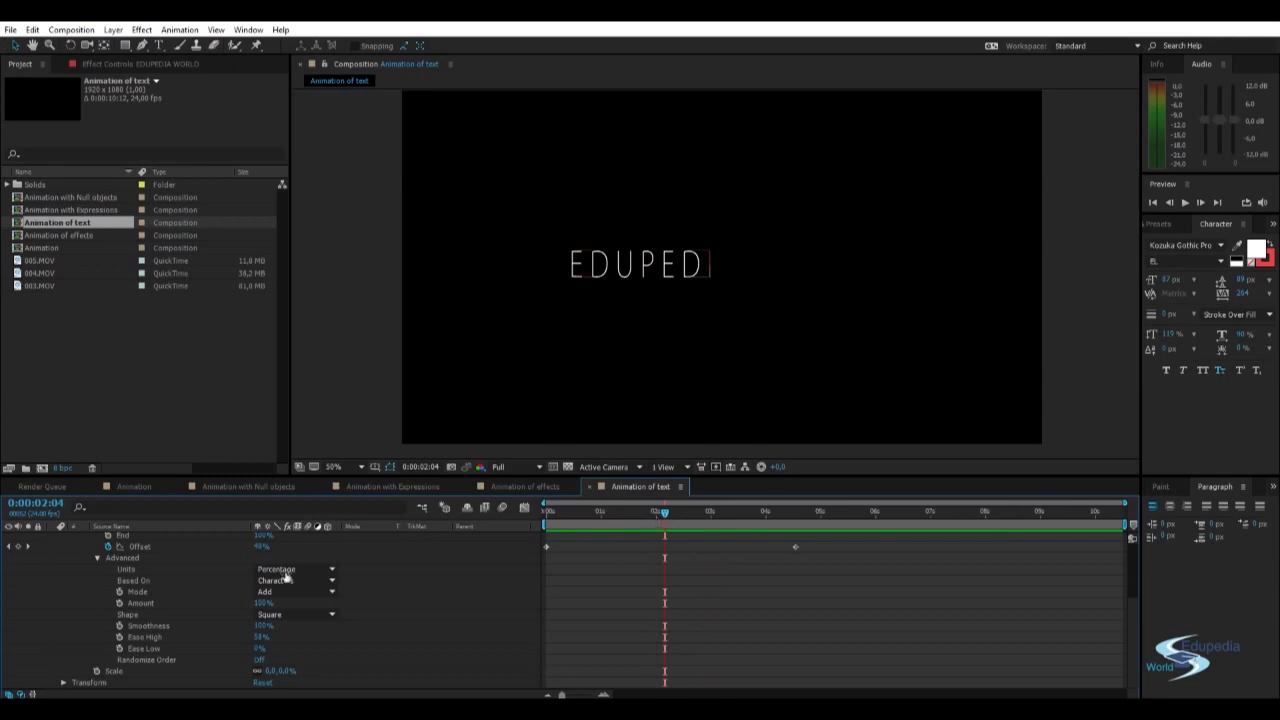
drag(654, 515, 661, 516)
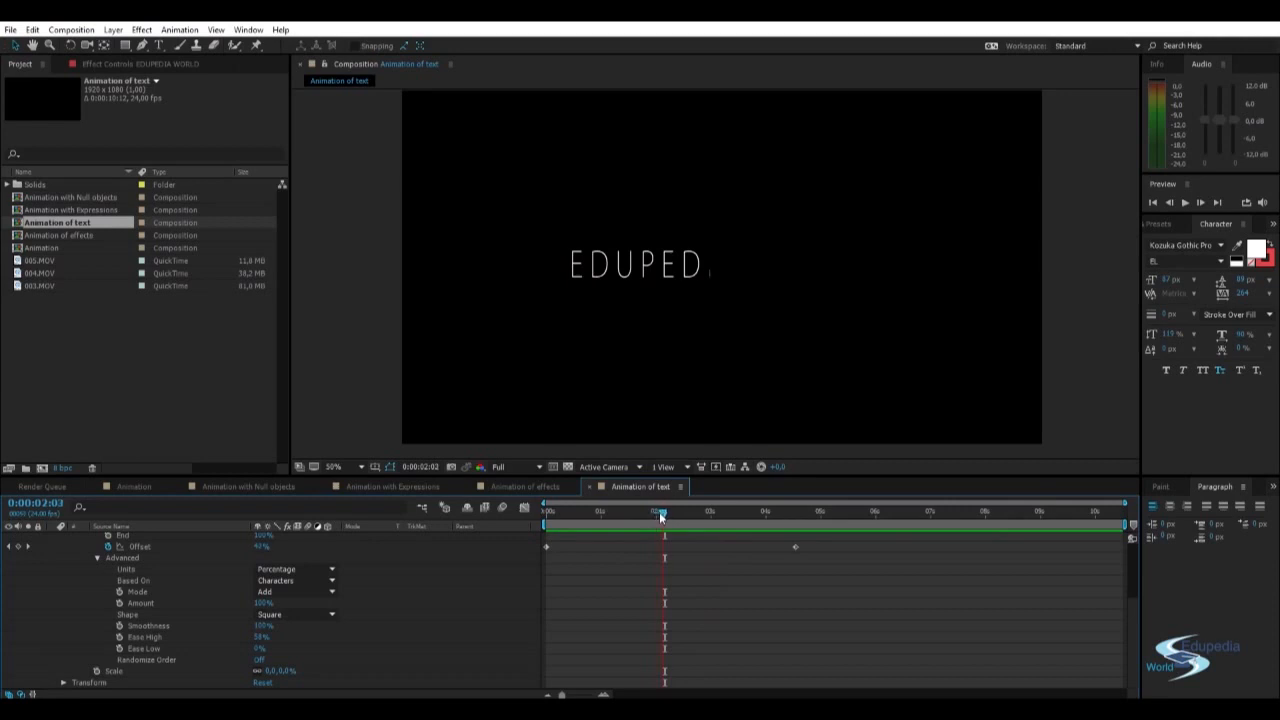
drag(669, 510, 709, 510)
key(space)
click(604, 512)
drag(565, 525, 606, 516)
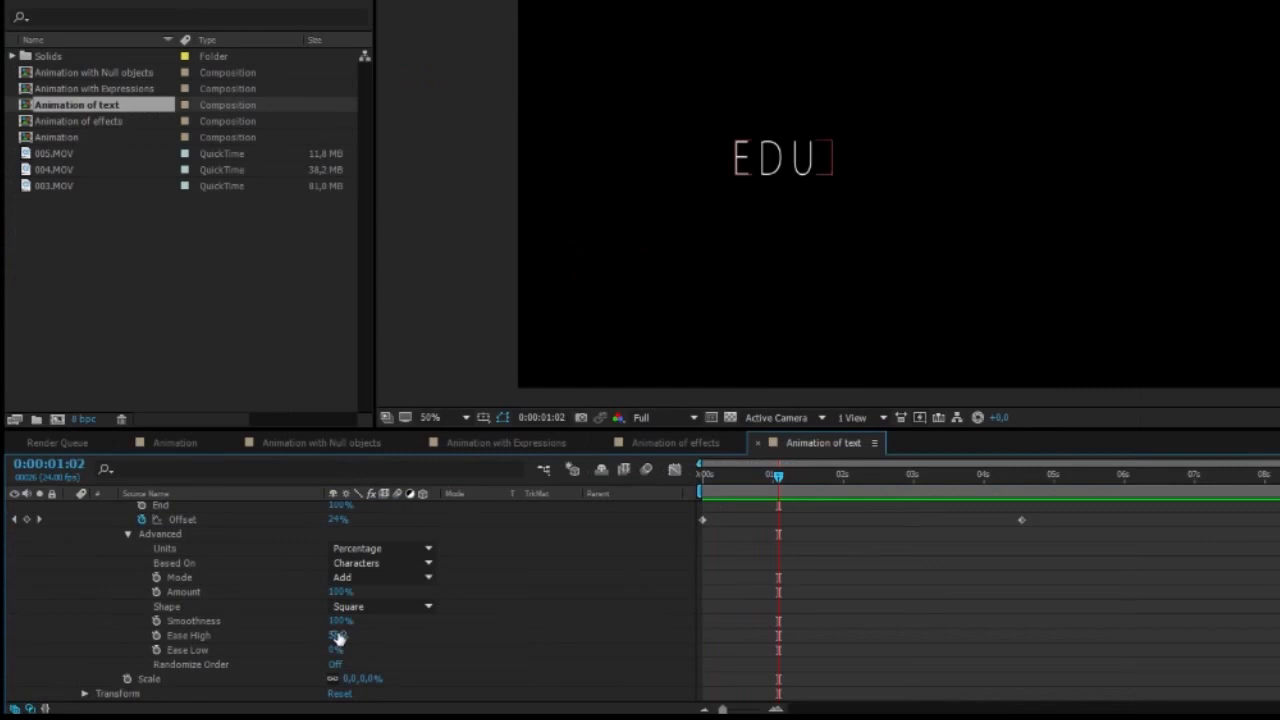
Step: Return Ease High to 0%, set Ease Low to 29% and preview the text animation
drag(338, 637, 302, 633)
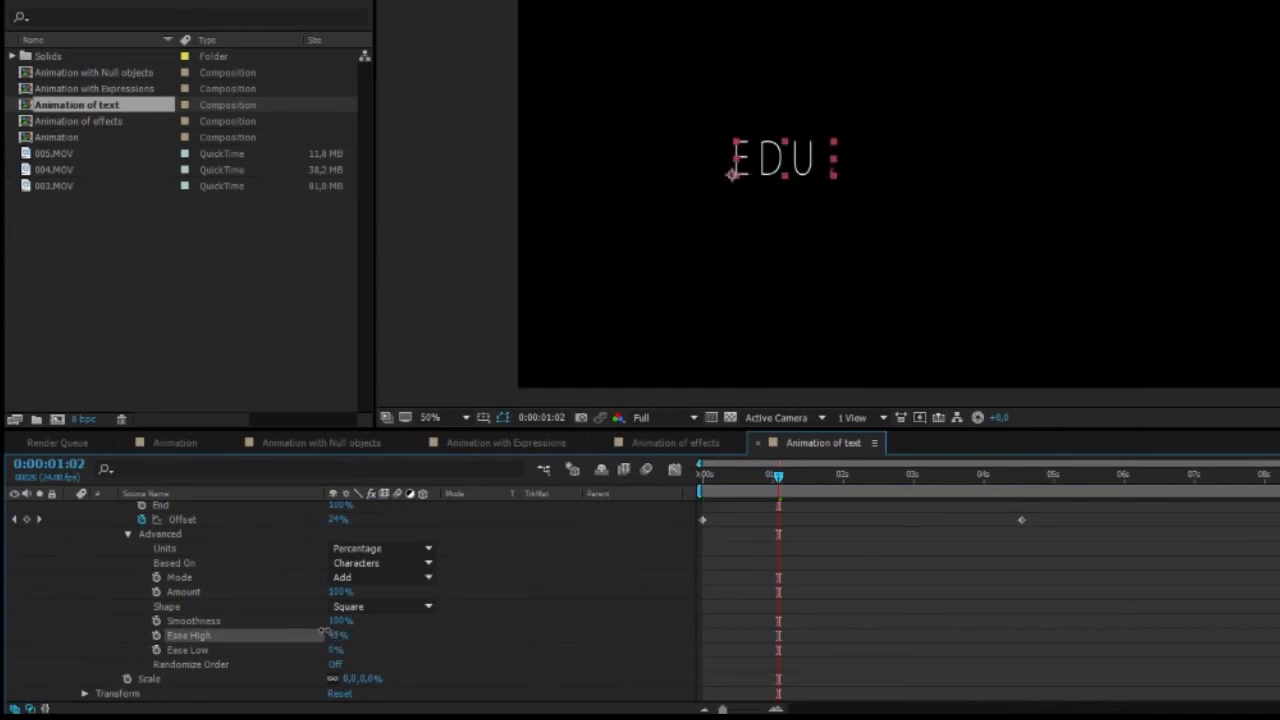
drag(293, 626, 274, 626)
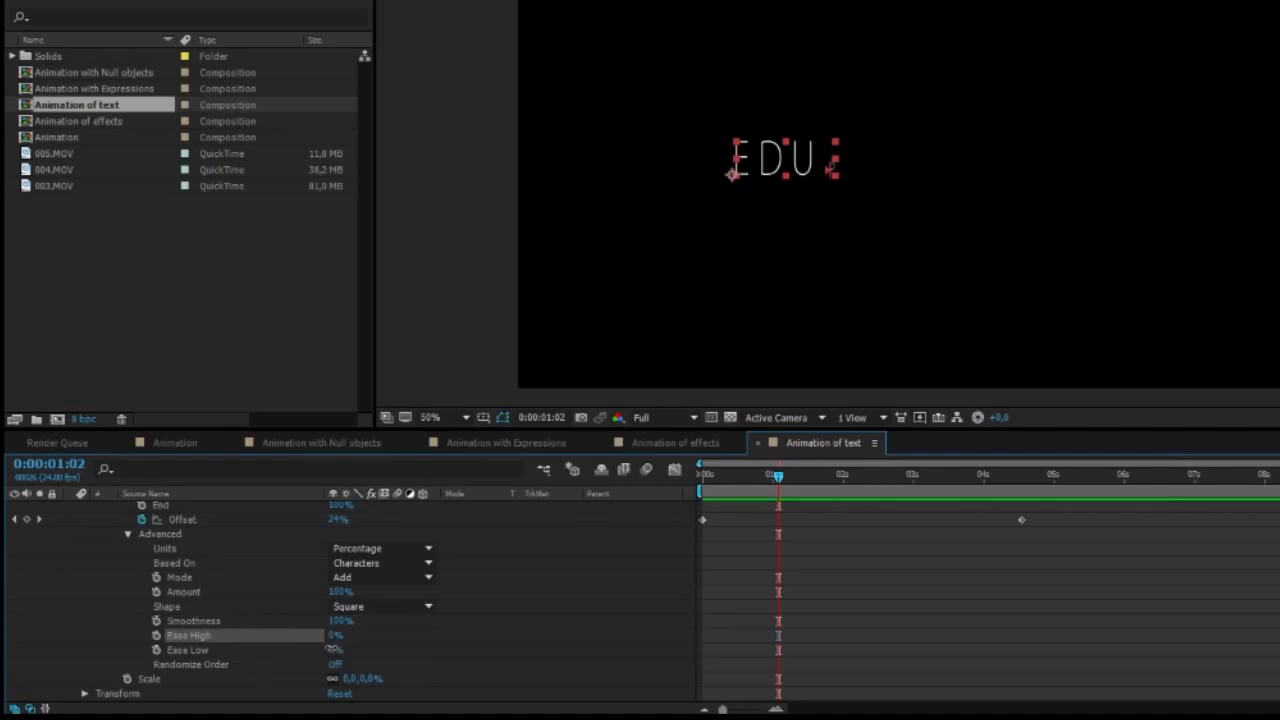
drag(333, 651, 336, 650)
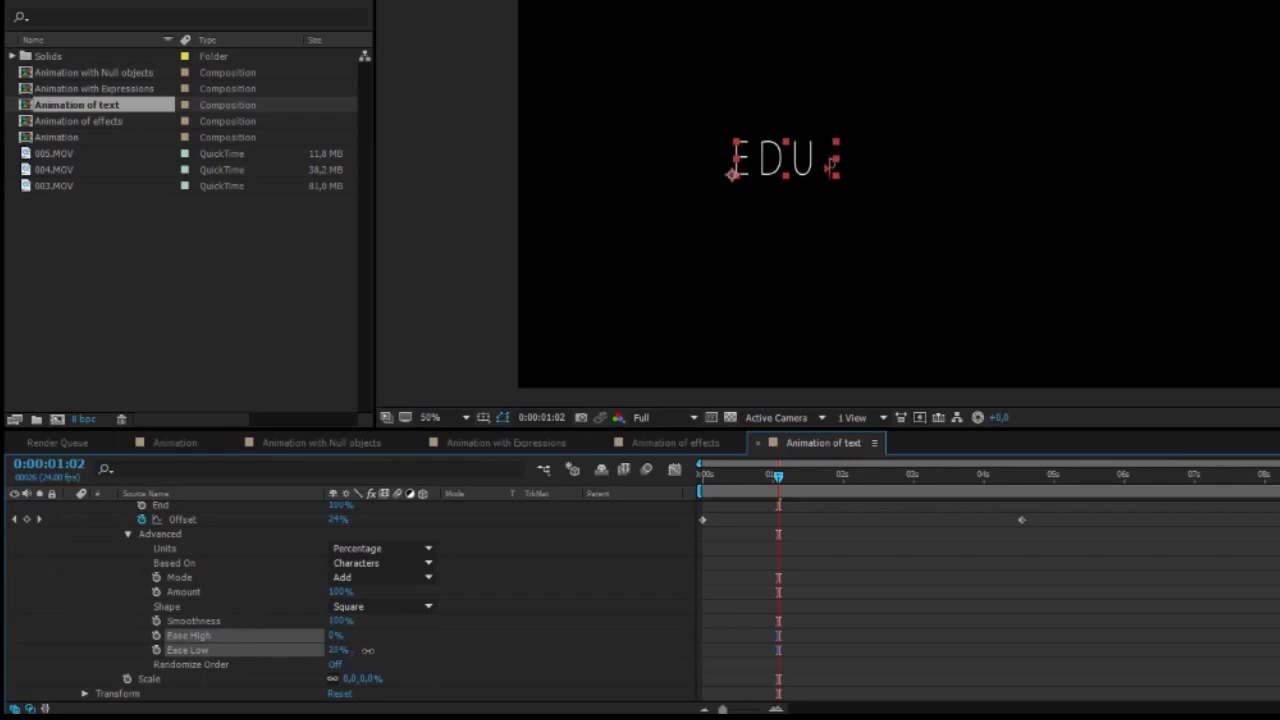
drag(368, 650, 382, 650)
click(799, 554)
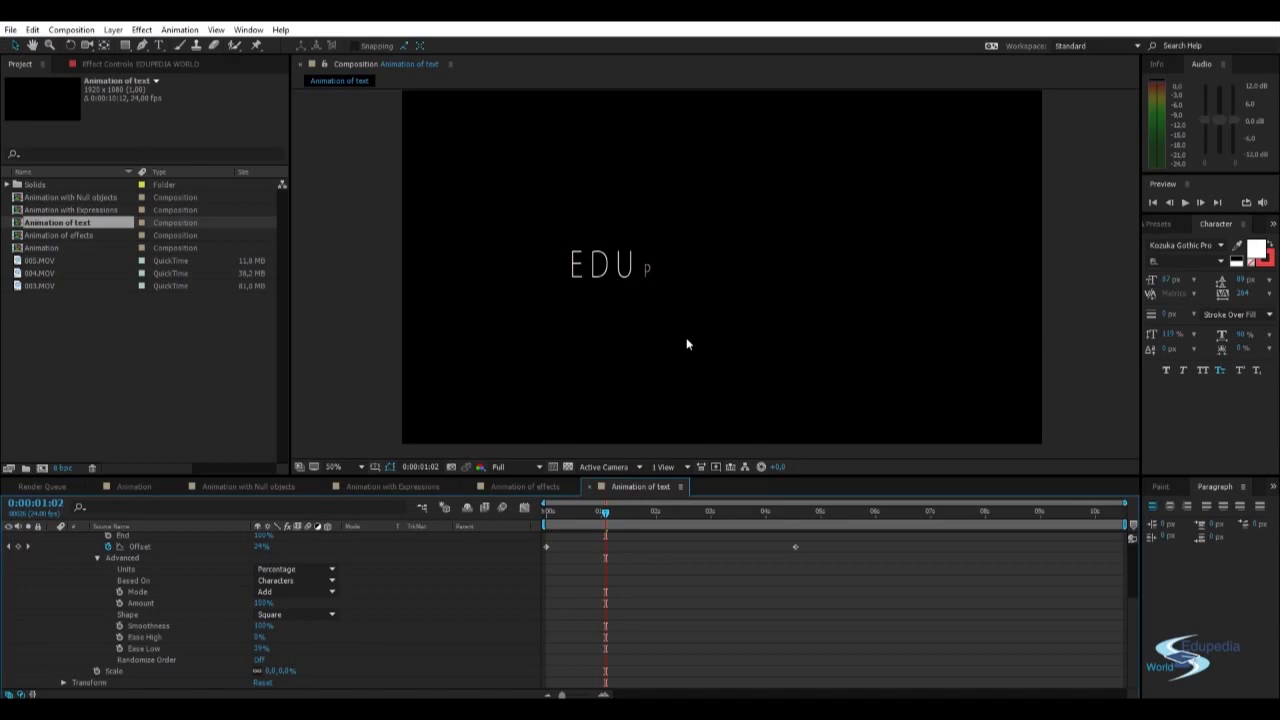
key(space)
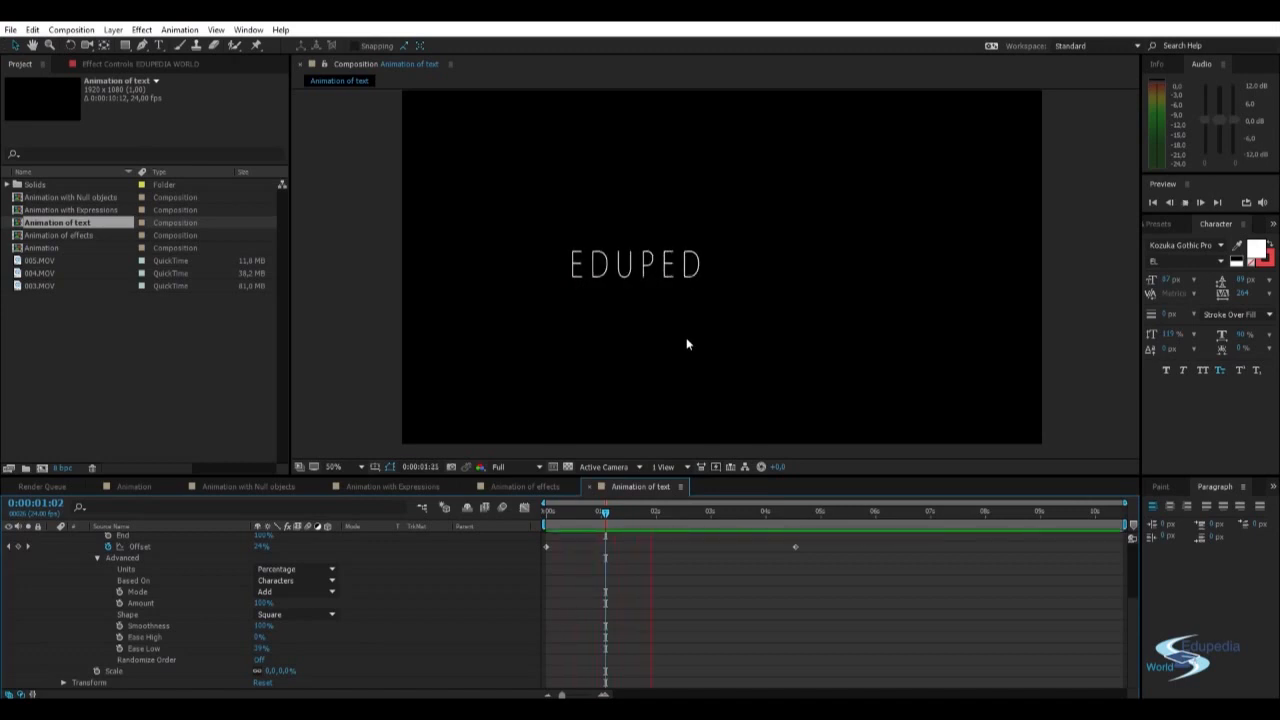
Step: Set Range Selector 1's Ease Low to 100% and check how the letters grow across the animation
click(264, 650)
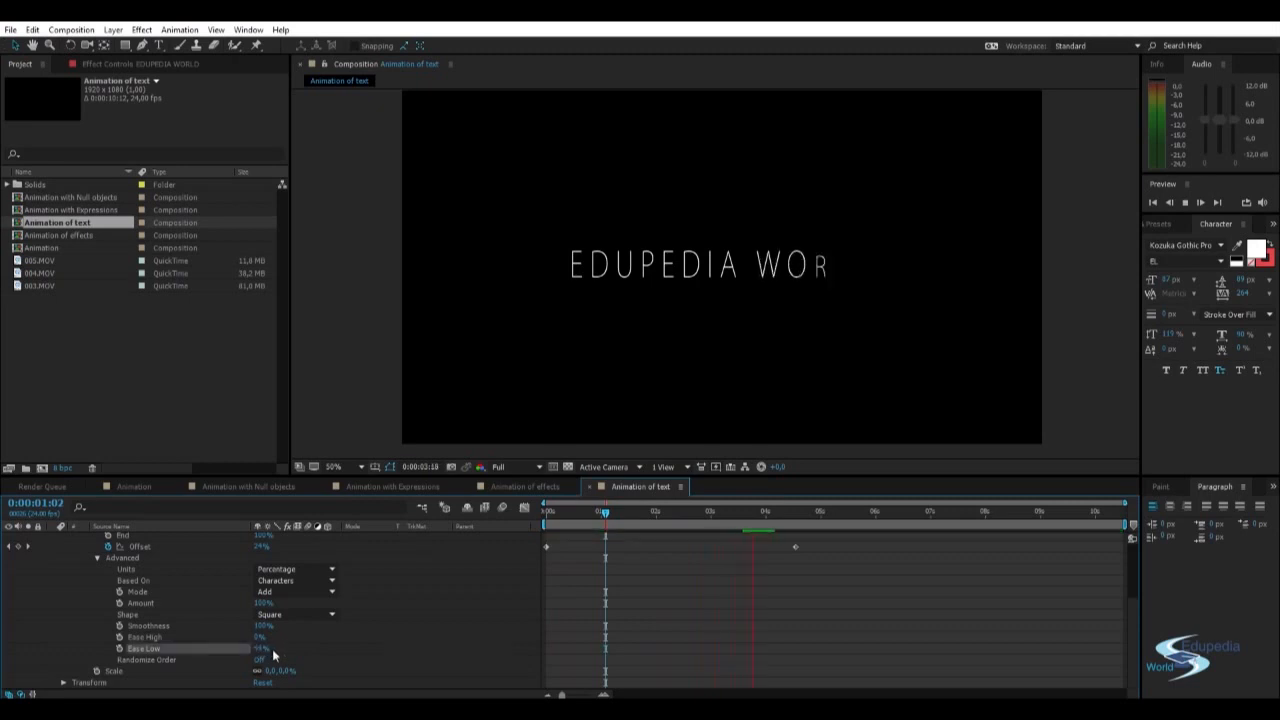
drag(254, 653, 300, 649)
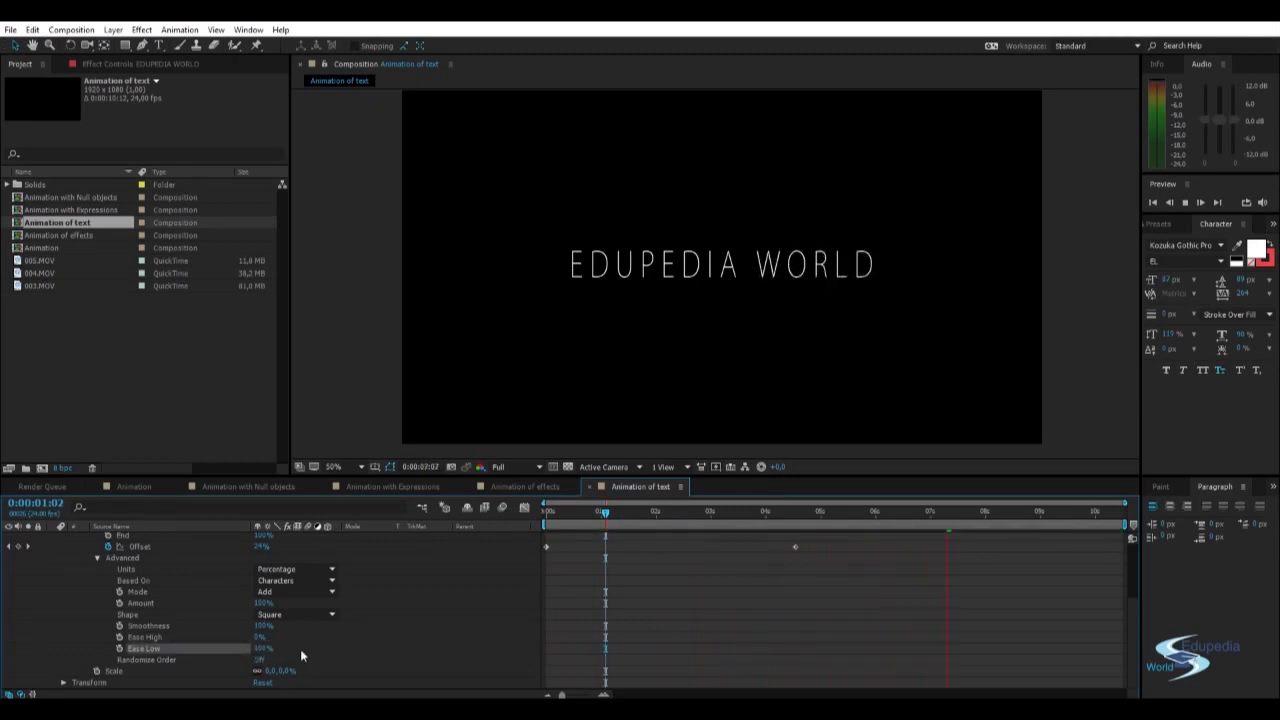
click(645, 603)
key(space)
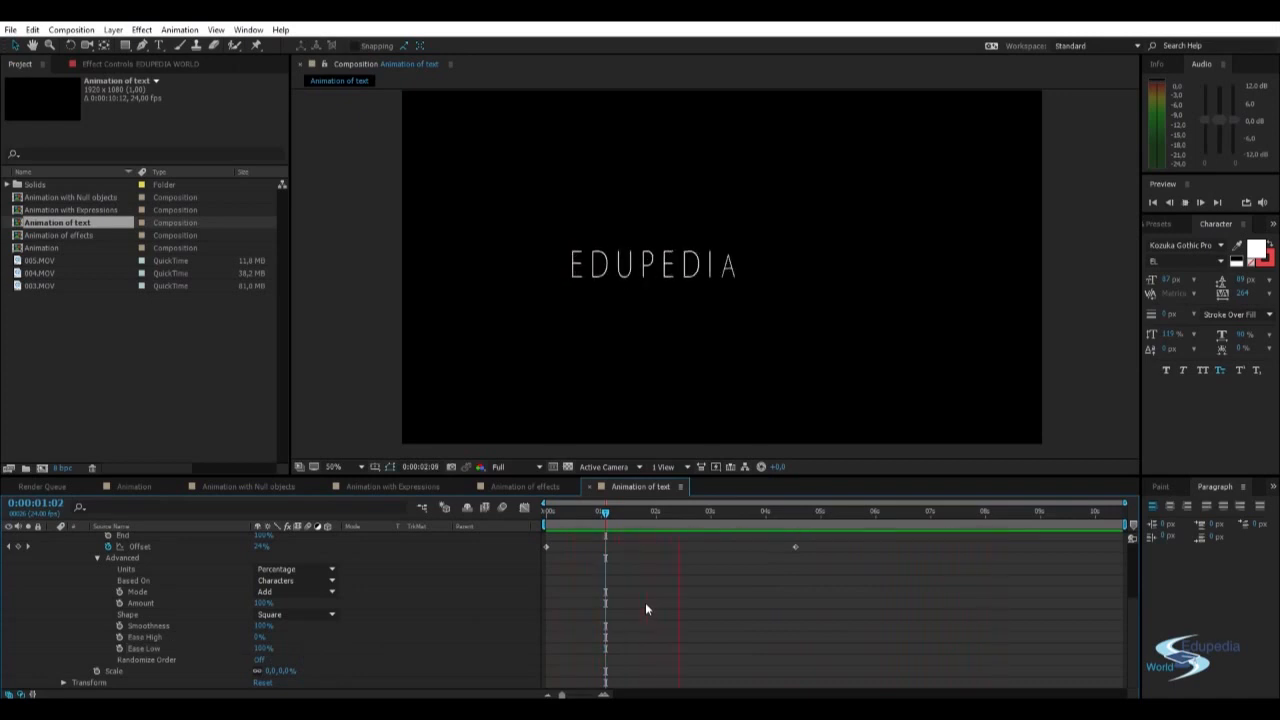
click(617, 513)
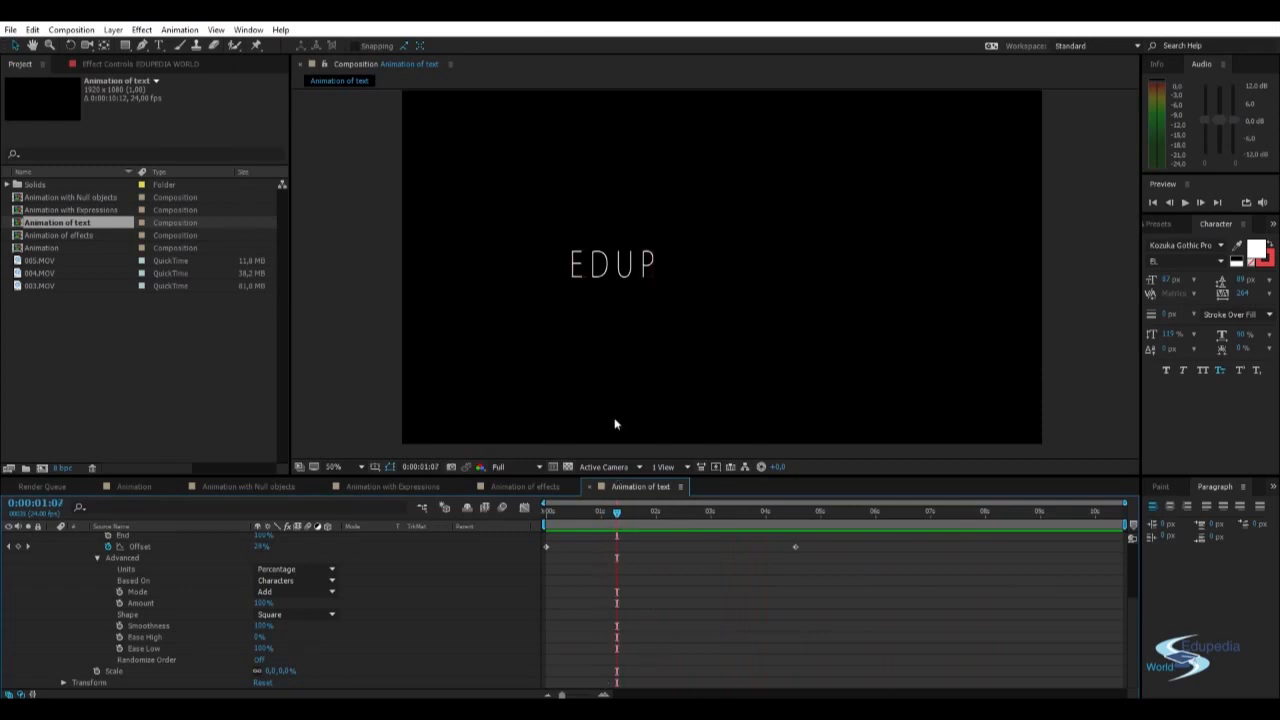
drag(617, 513, 749, 528)
mouse_move(262, 652)
mouse_down()
mouse_move(247, 652)
mouse_move(270, 651)
mouse_up()
drag(560, 518, 774, 515)
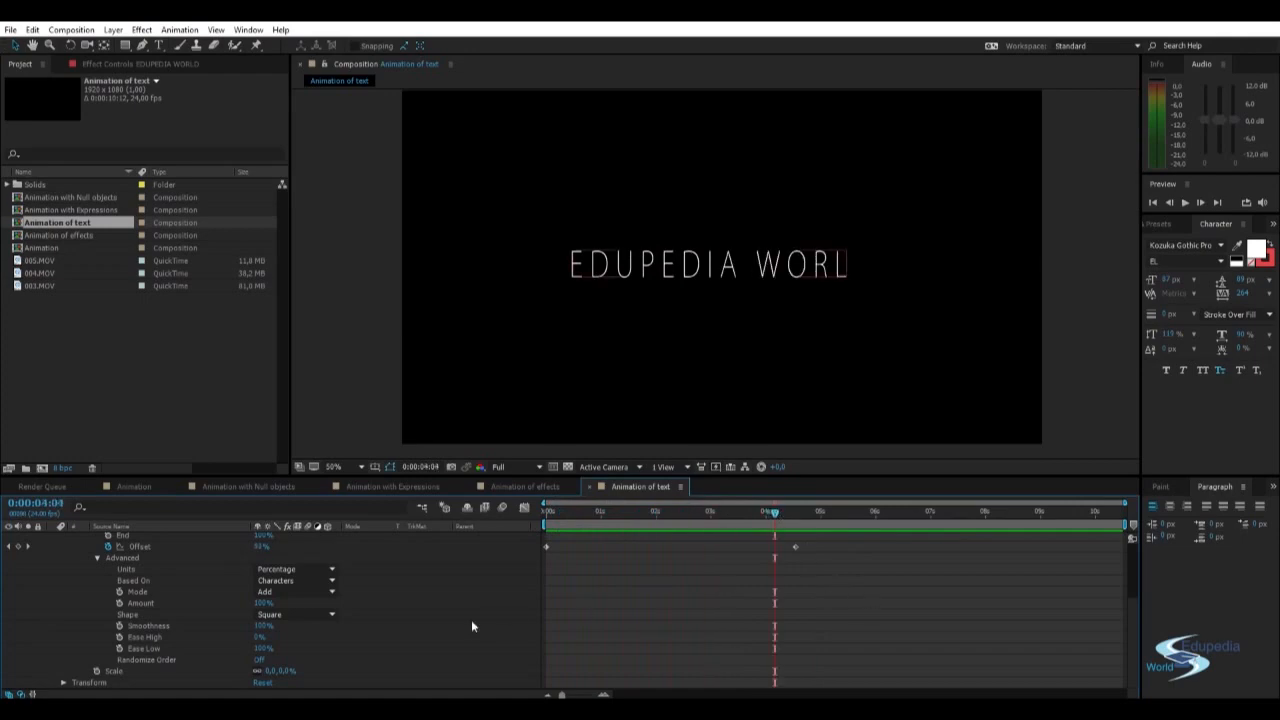
Step: Try the Subtract mode on Range Selector 1 and go back to the start of the composition
scroll(456, 626, up, 2)
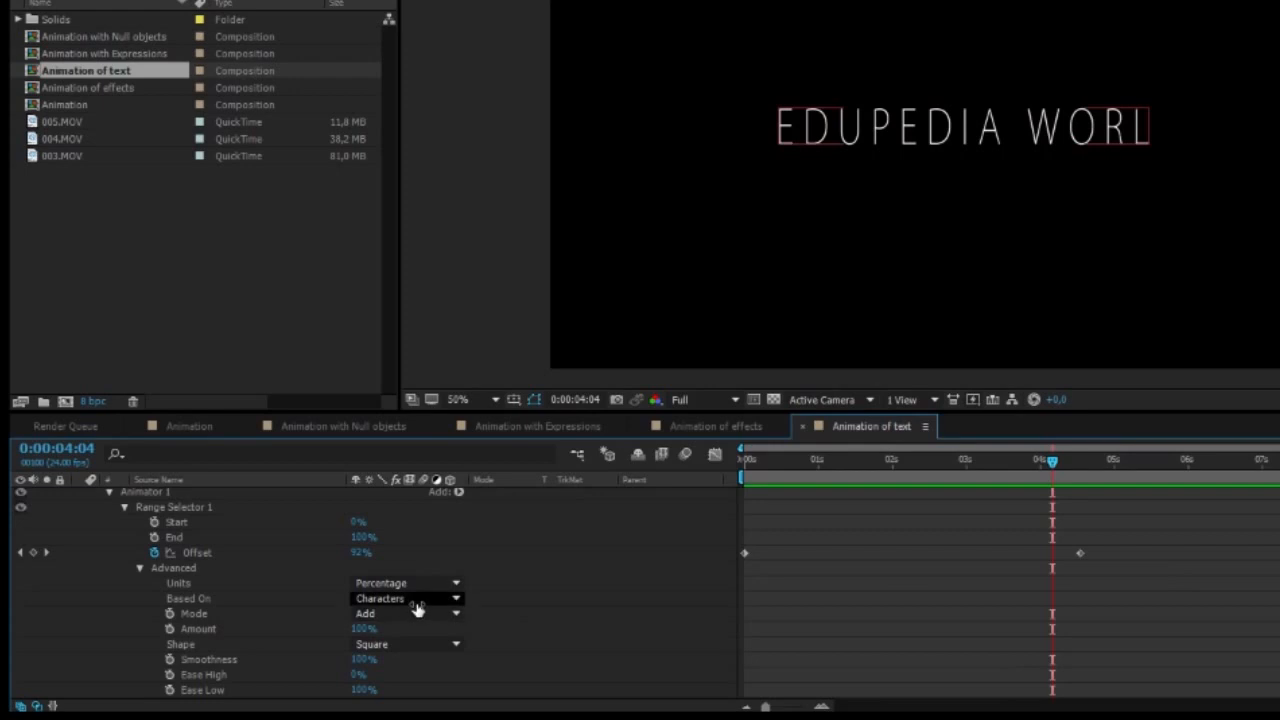
scroll(500, 578, down, 2)
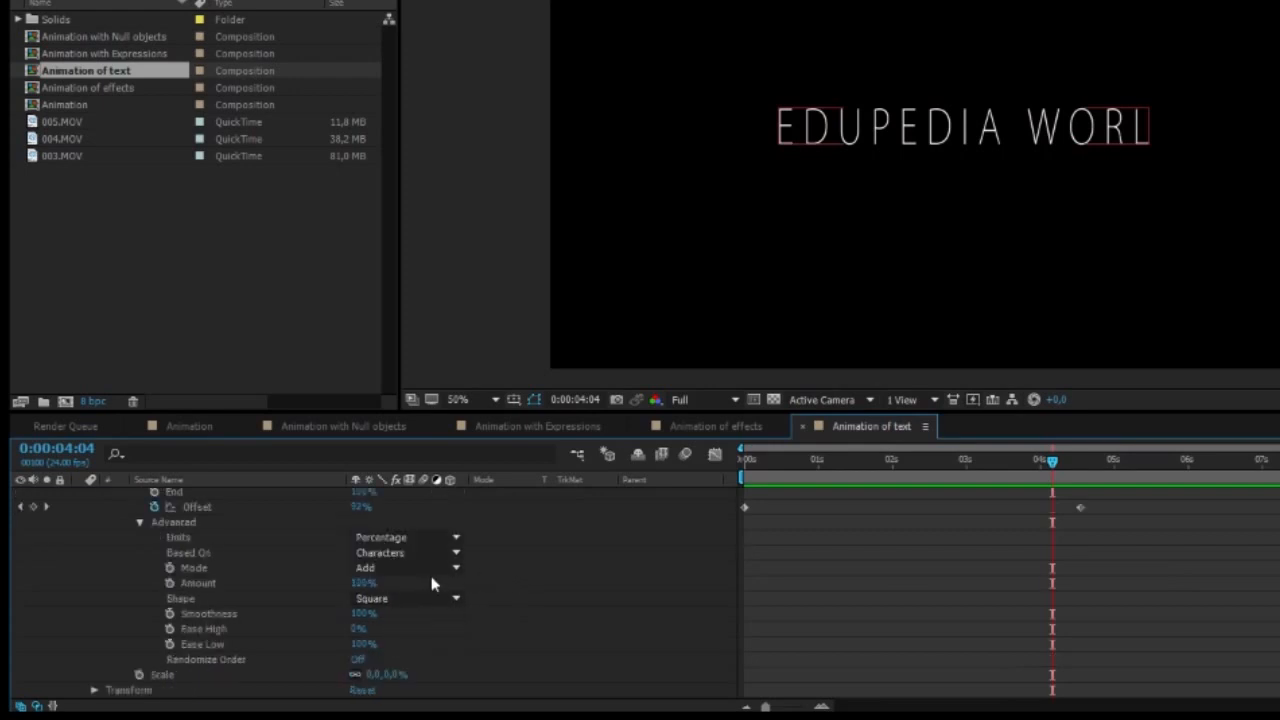
click(425, 568)
click(418, 607)
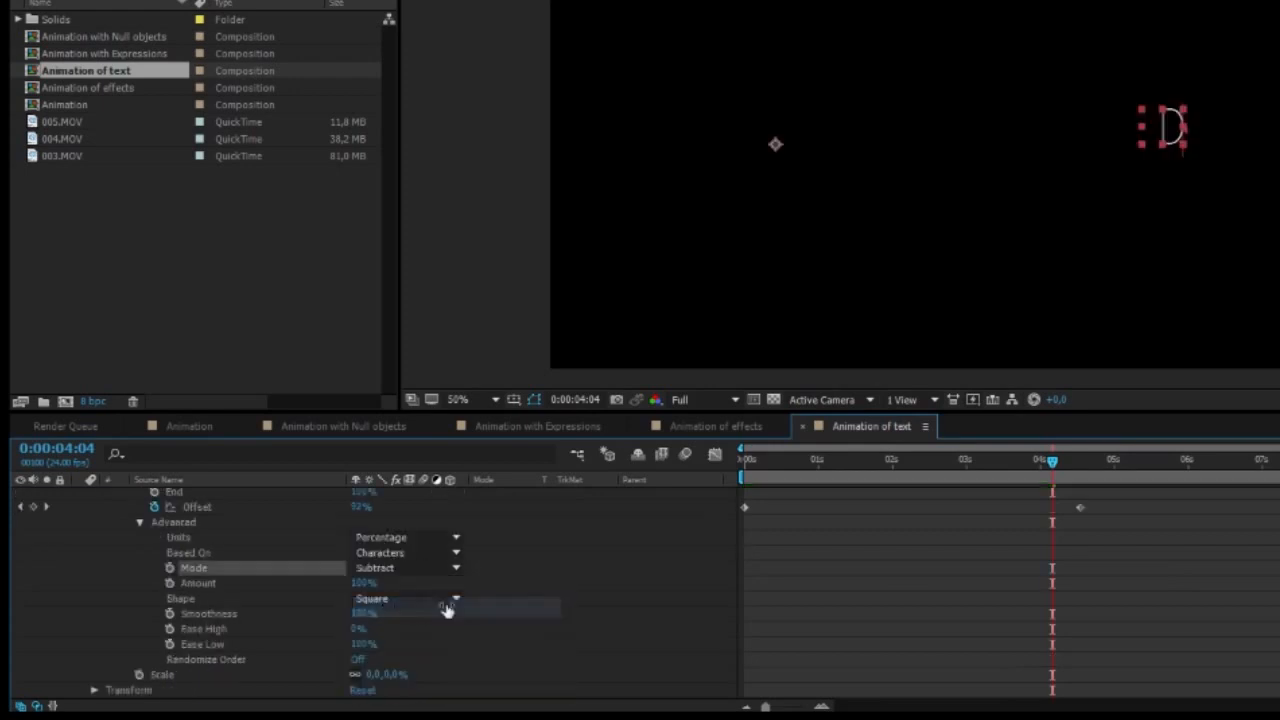
drag(775, 467, 738, 472)
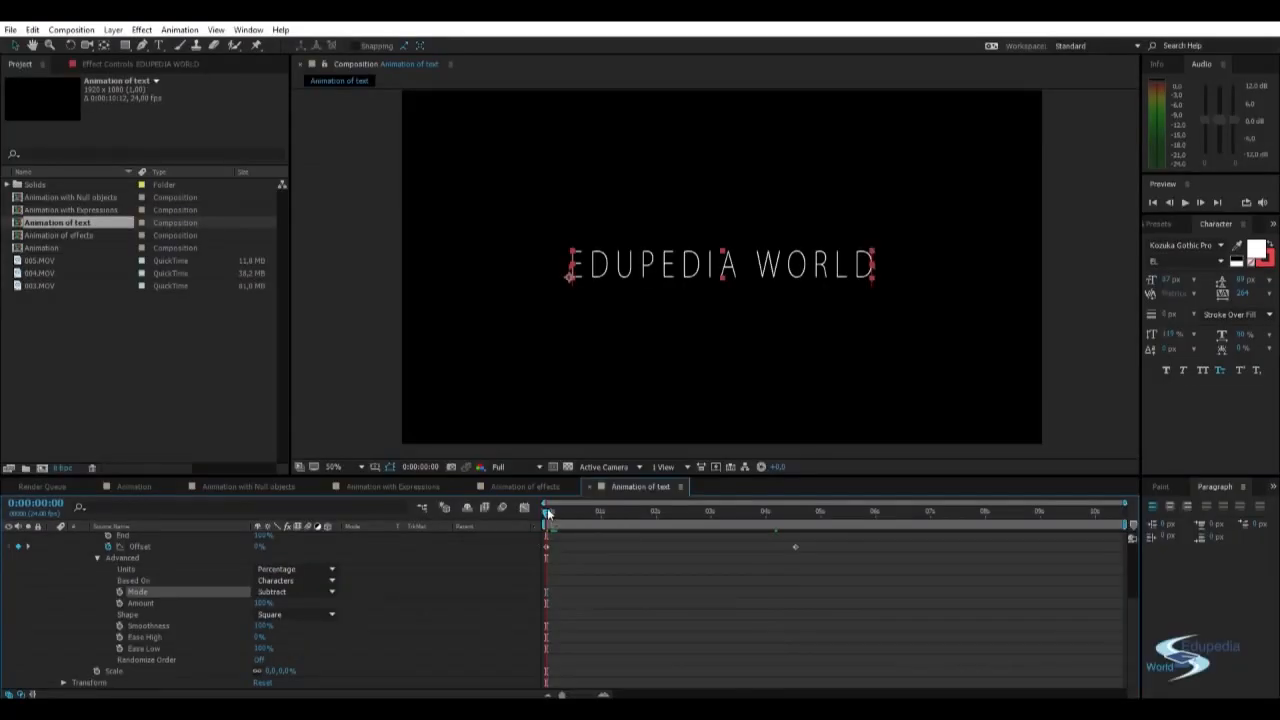
drag(547, 513, 519, 534)
Step: Try the Intersect mode, set the range selector's Mode back to Add and check the first letters' animation
scroll(441, 601, up, 2)
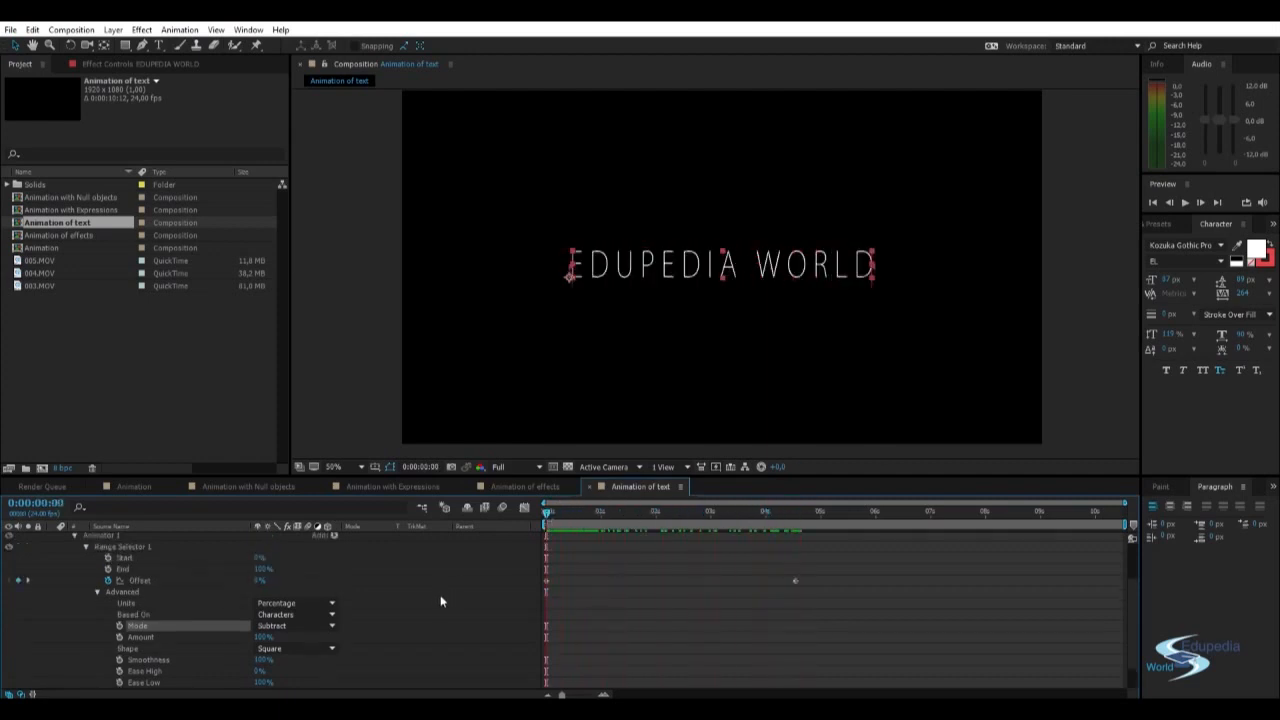
click(320, 625)
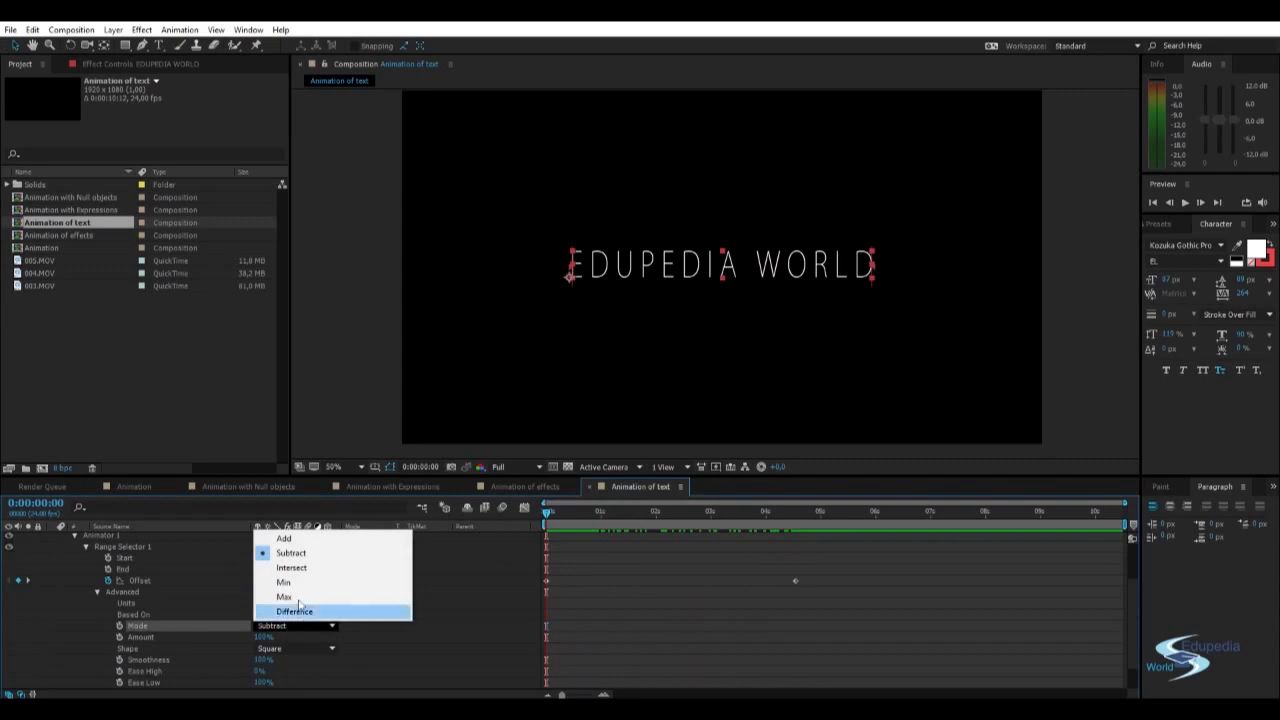
click(290, 568)
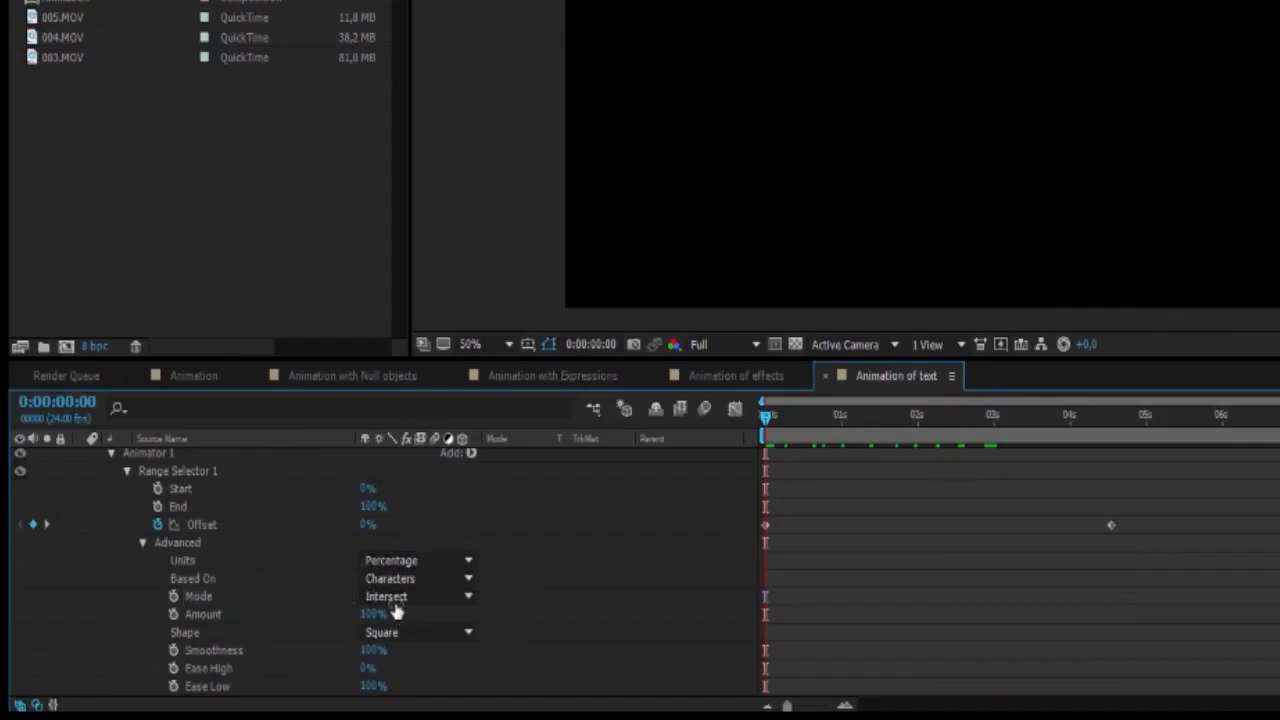
click(282, 625)
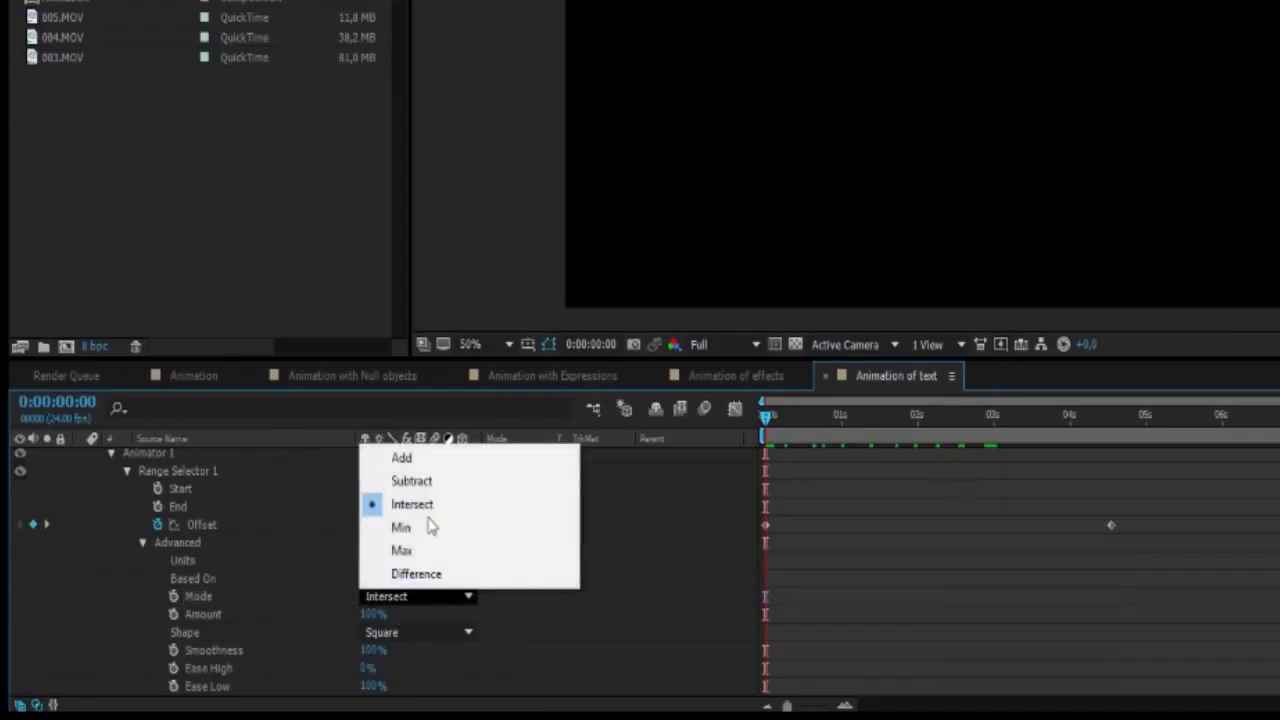
click(435, 462)
drag(798, 428, 838, 420)
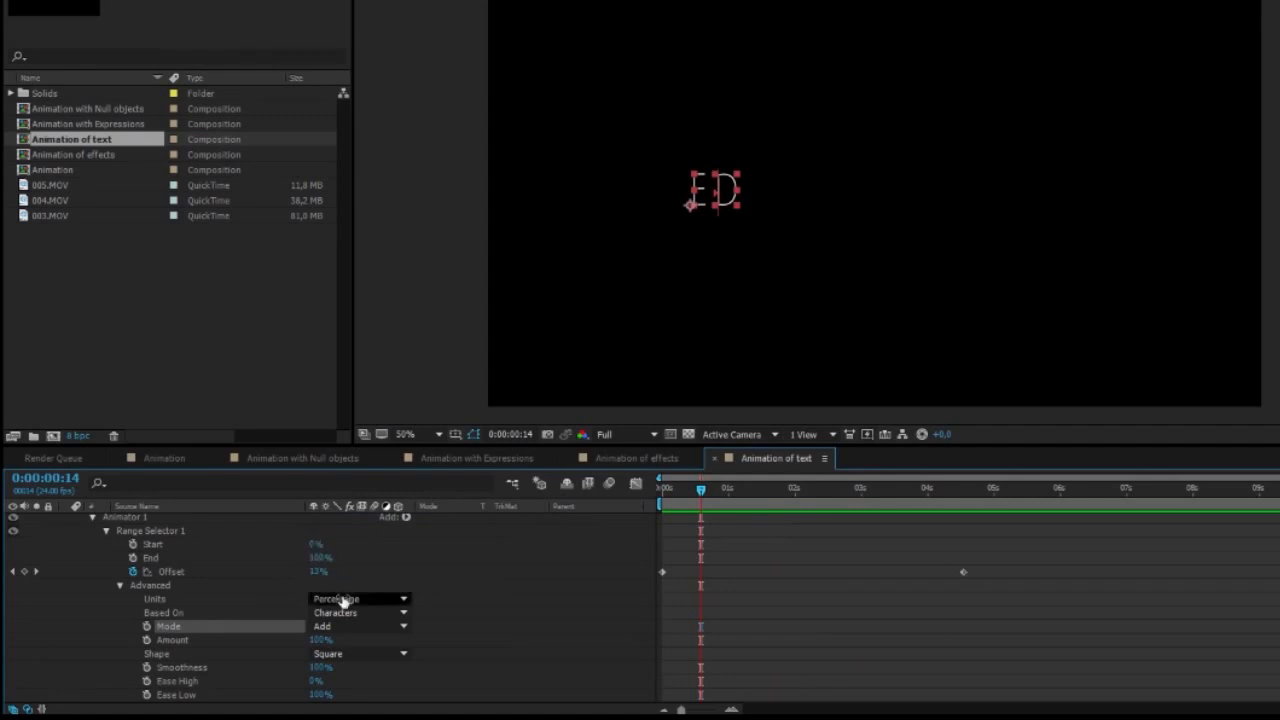
Step: Set Range Selector 1's Units to Index and scrub to the end of the text animation
click(343, 600)
click(335, 631)
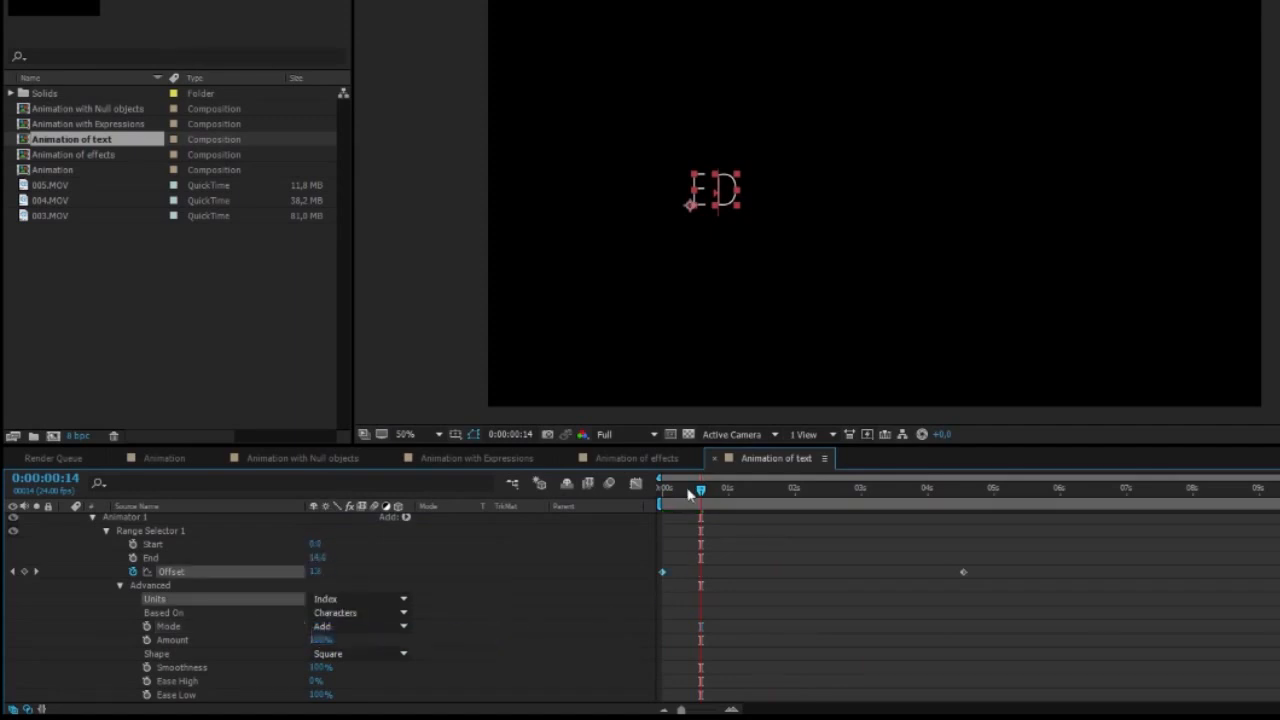
drag(700, 490, 790, 490)
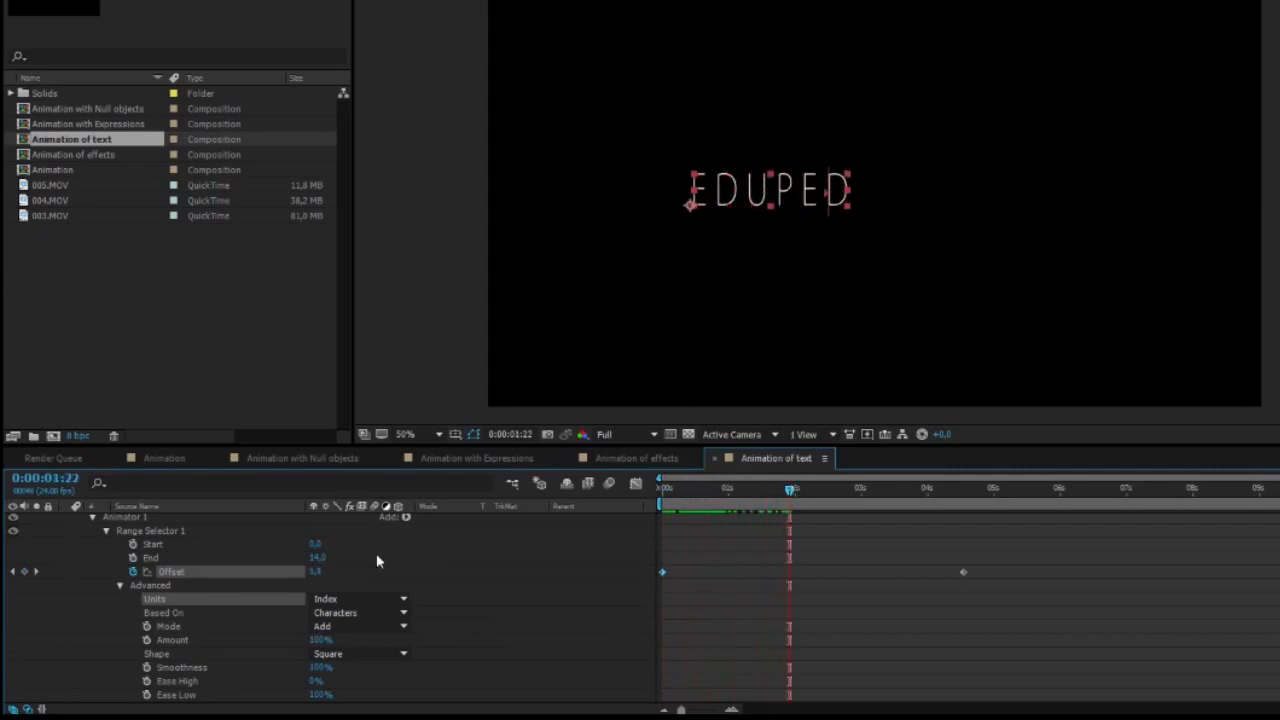
drag(316, 569, 338, 561)
drag(789, 491, 968, 489)
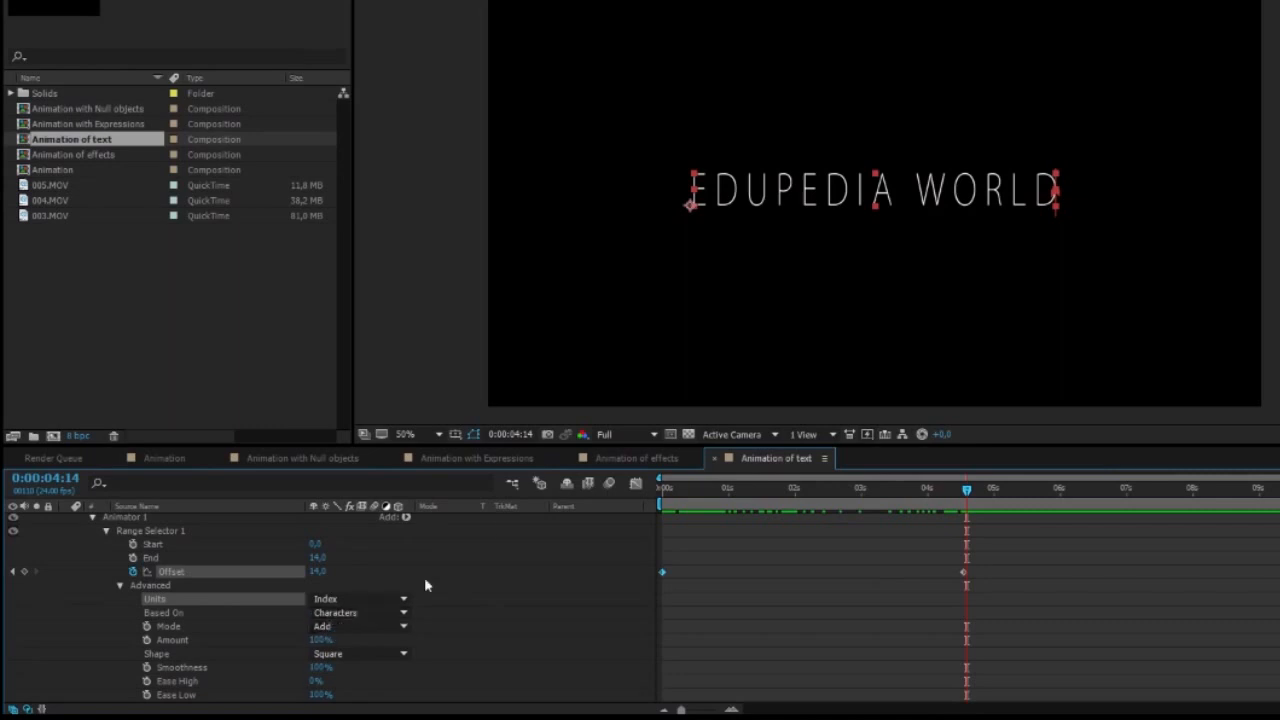
Step: Base the range selector on Words and set its End to 2 at the second Offset keyframe's time
click(365, 614)
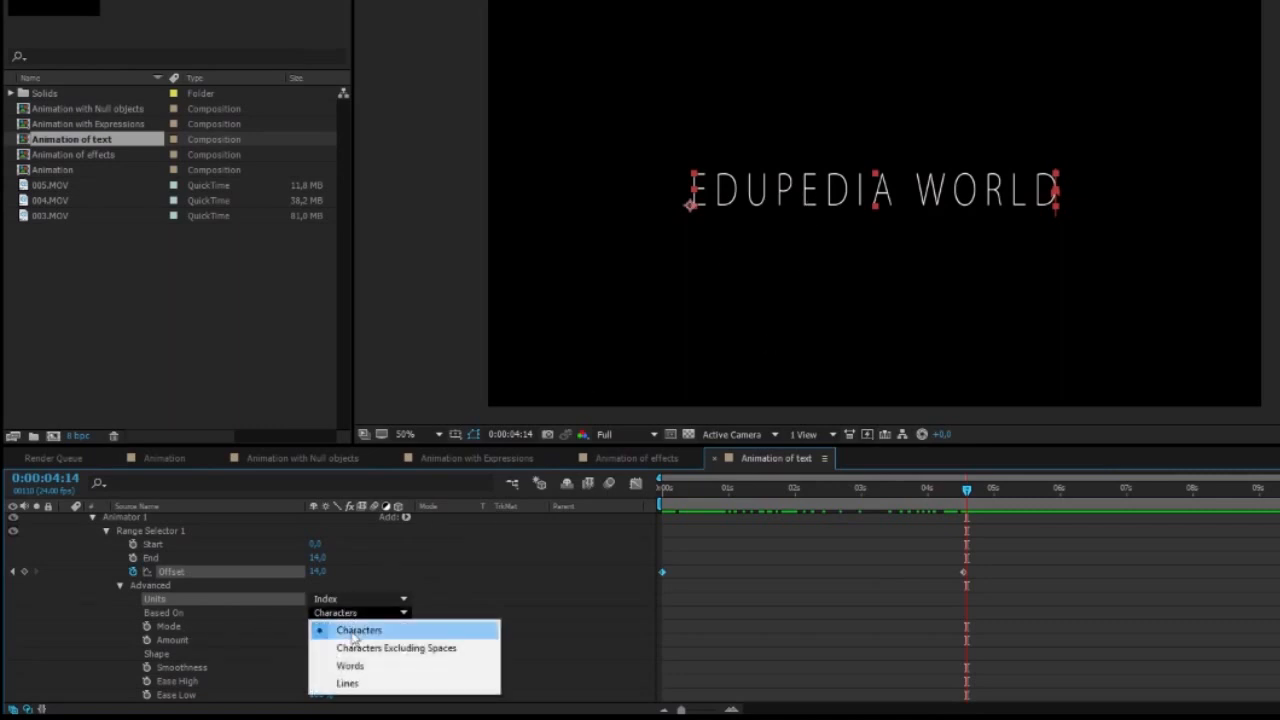
click(352, 670)
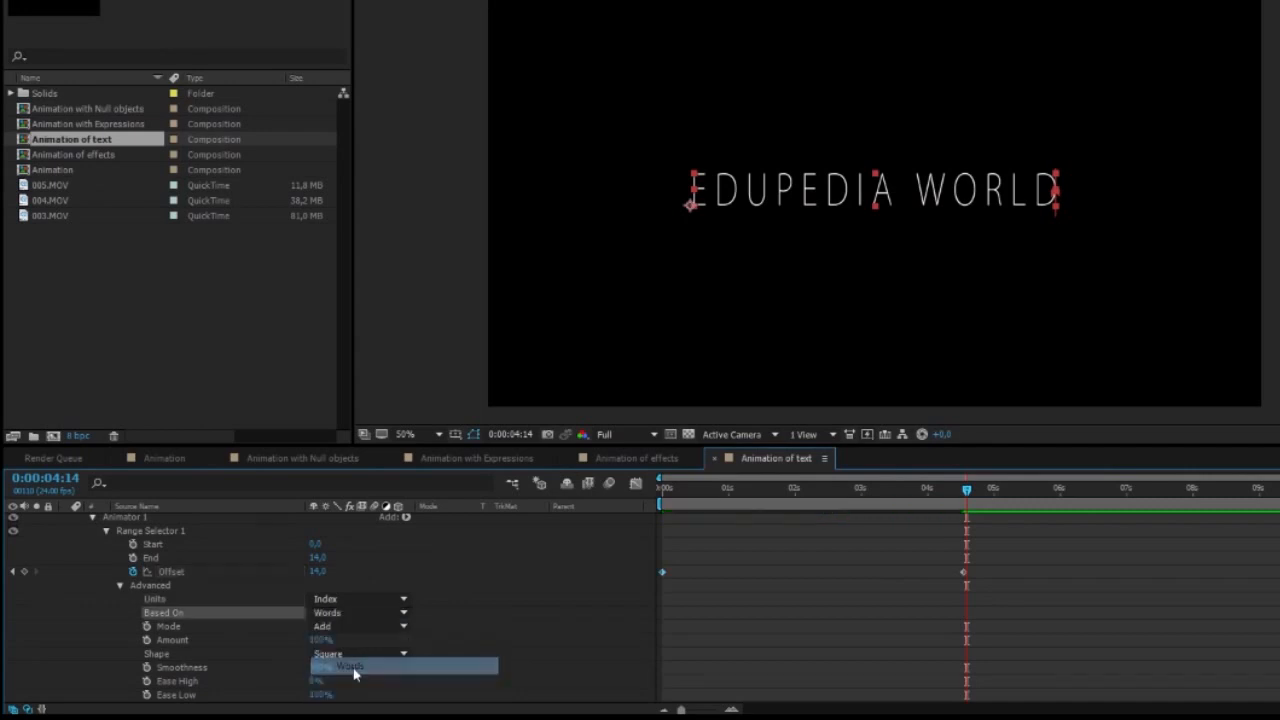
mouse_move(963, 492)
mouse_down()
mouse_move(762, 490)
mouse_move(585, 508)
mouse_move(963, 514)
mouse_up()
click(318, 557)
text(0)
key(Return)
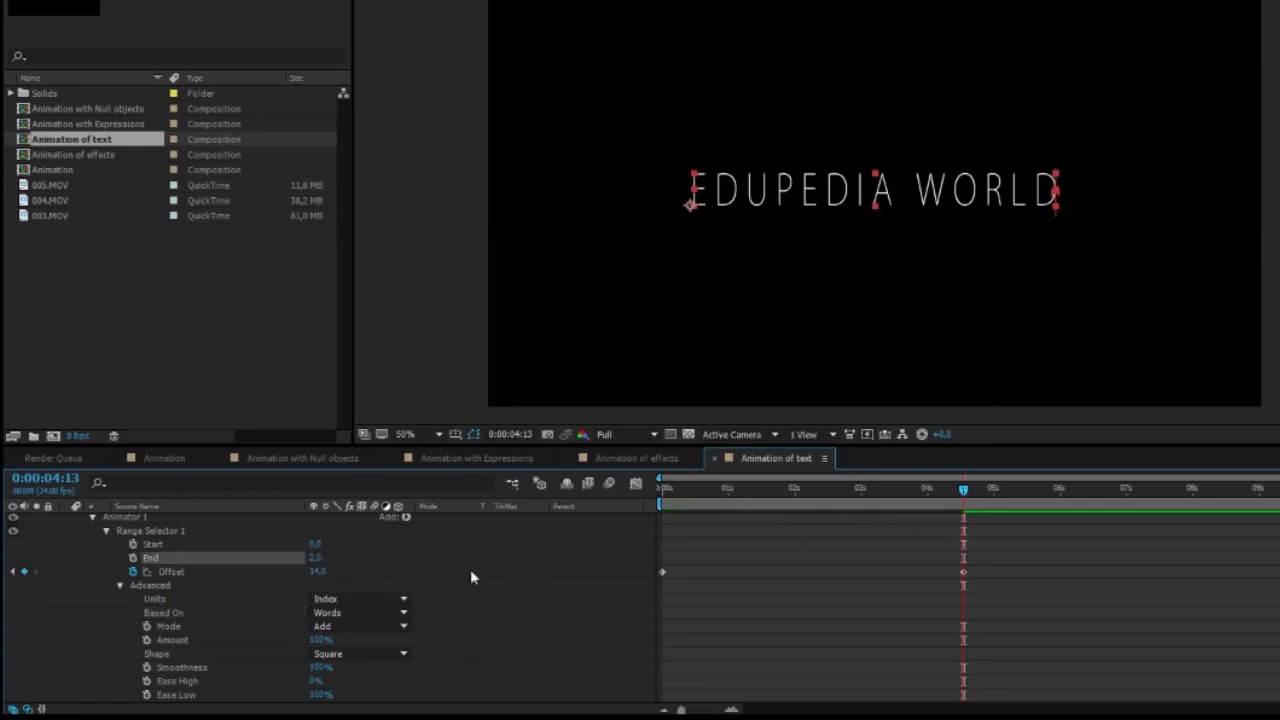
Step: Set the second Offset keyframe's value to 2, check the word-by-word animation and move that keyframe to about 1.7 seconds
click(318, 571)
text(0)
key(Return)
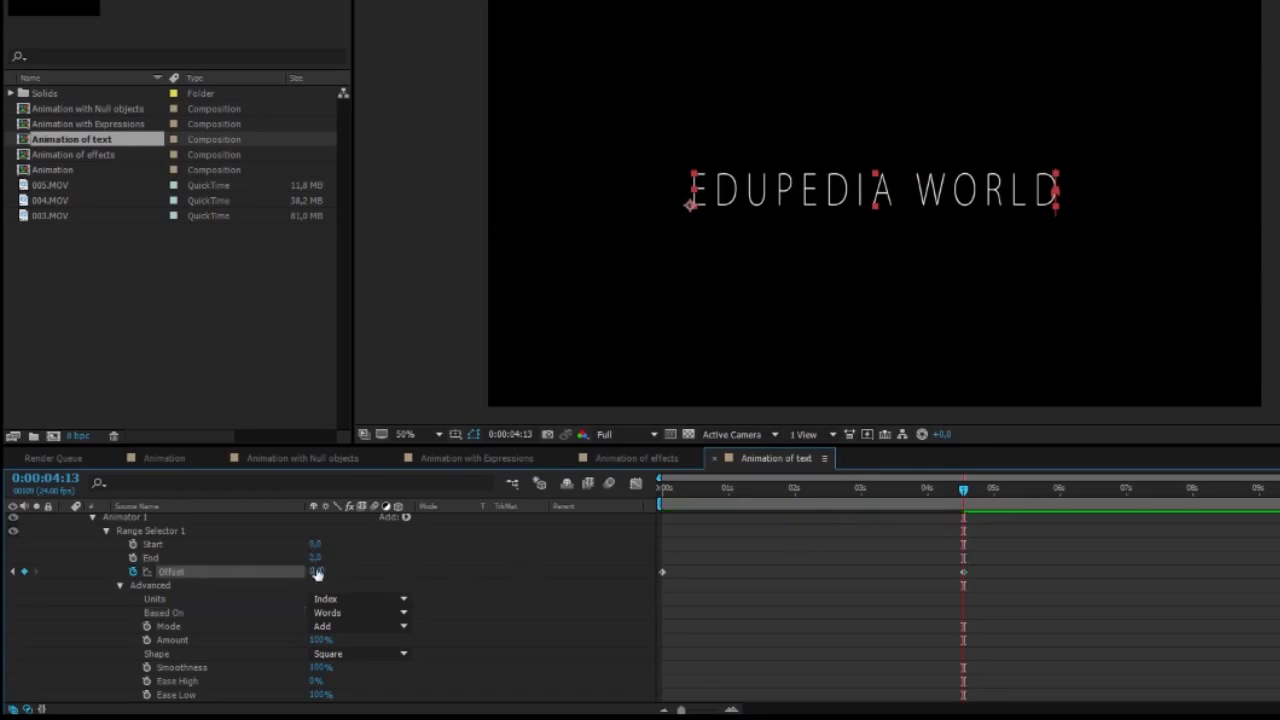
click(829, 640)
drag(963, 489, 709, 531)
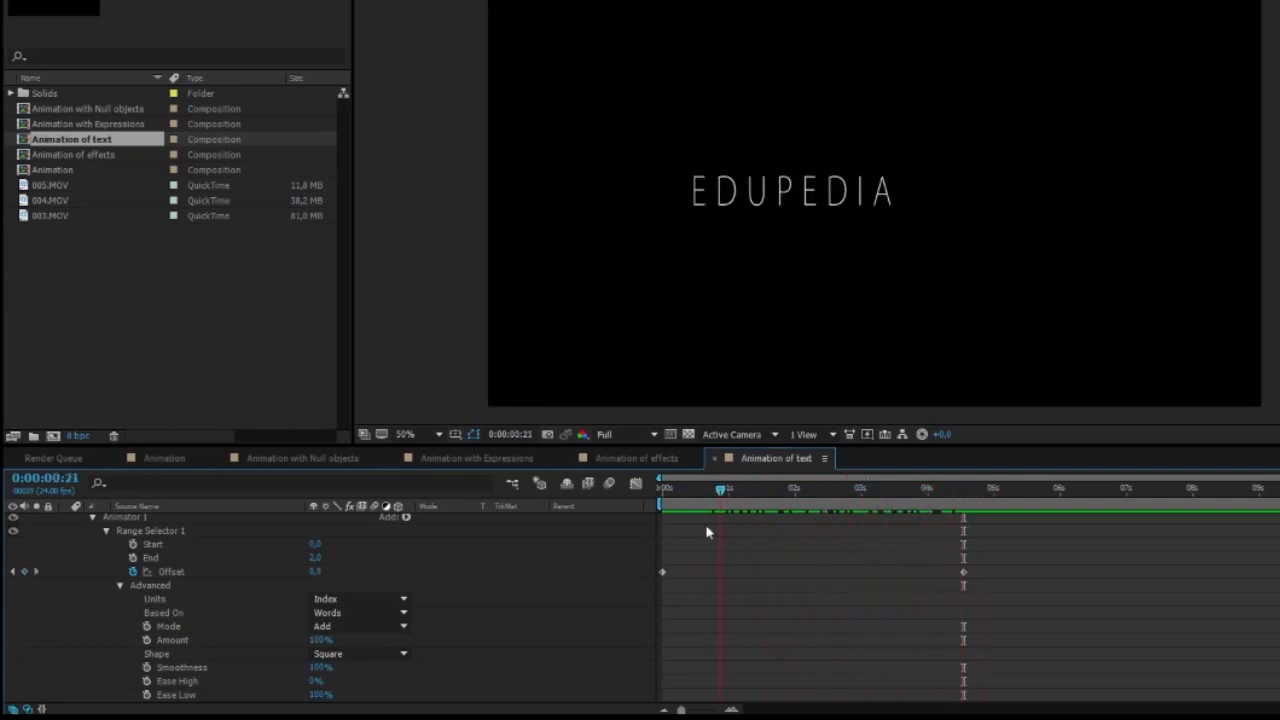
drag(963, 572, 772, 571)
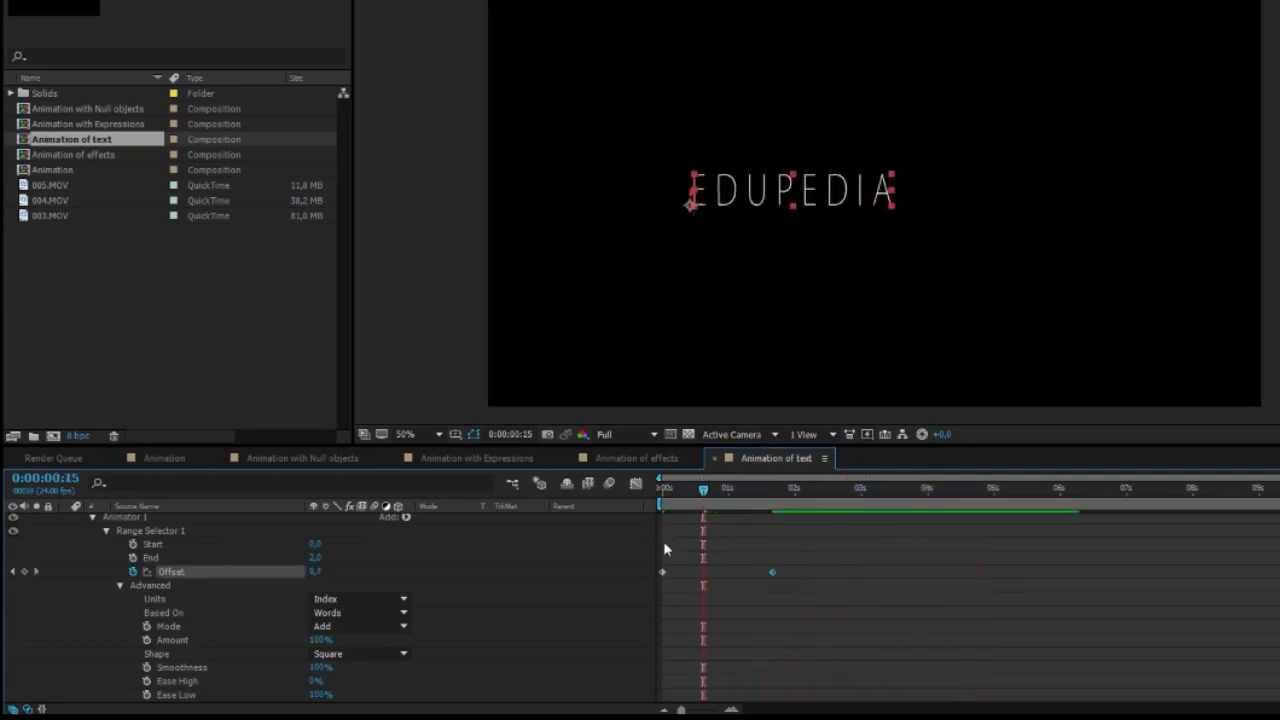
Step: Move the first Offset keyframe to about 0.8 seconds and check the word-by-word animation
drag(662, 571, 724, 574)
click(761, 594)
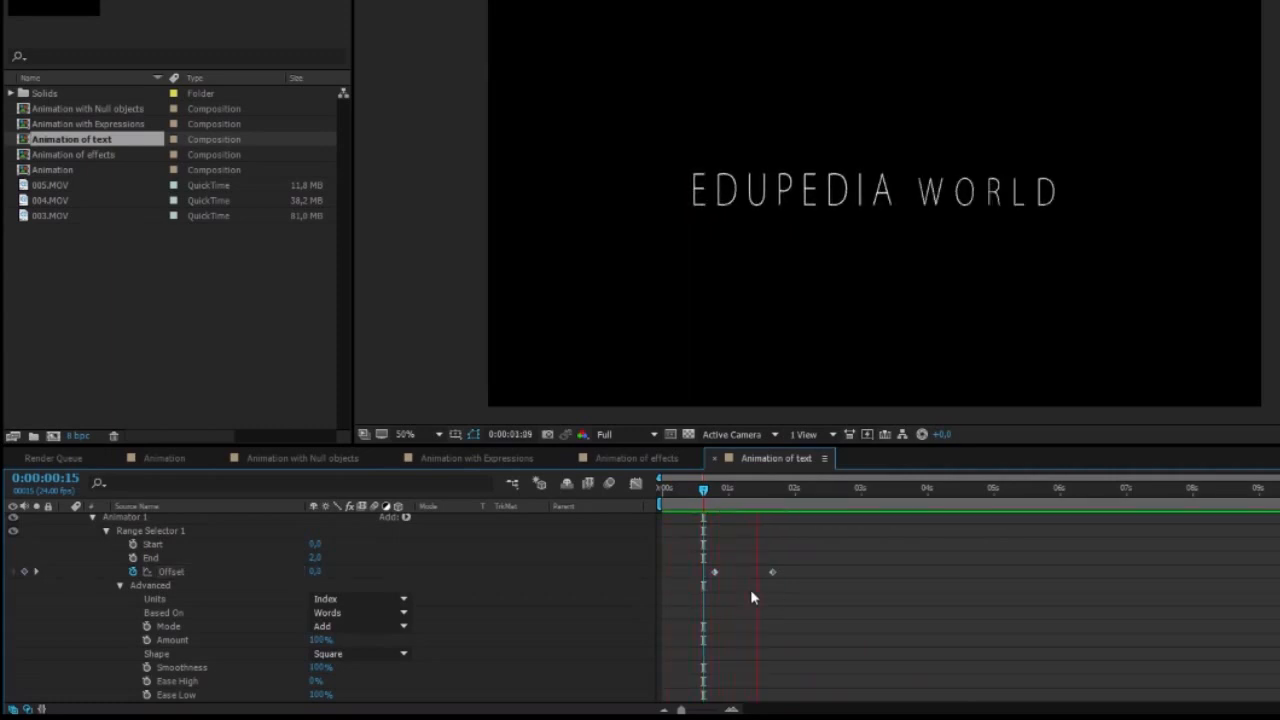
click(768, 490)
drag(770, 491, 800, 490)
Step: Delete Animator 1 from the EDUPEDIA WORLD layer and add a new Opacity text animator
scroll(447, 630, up, 3)
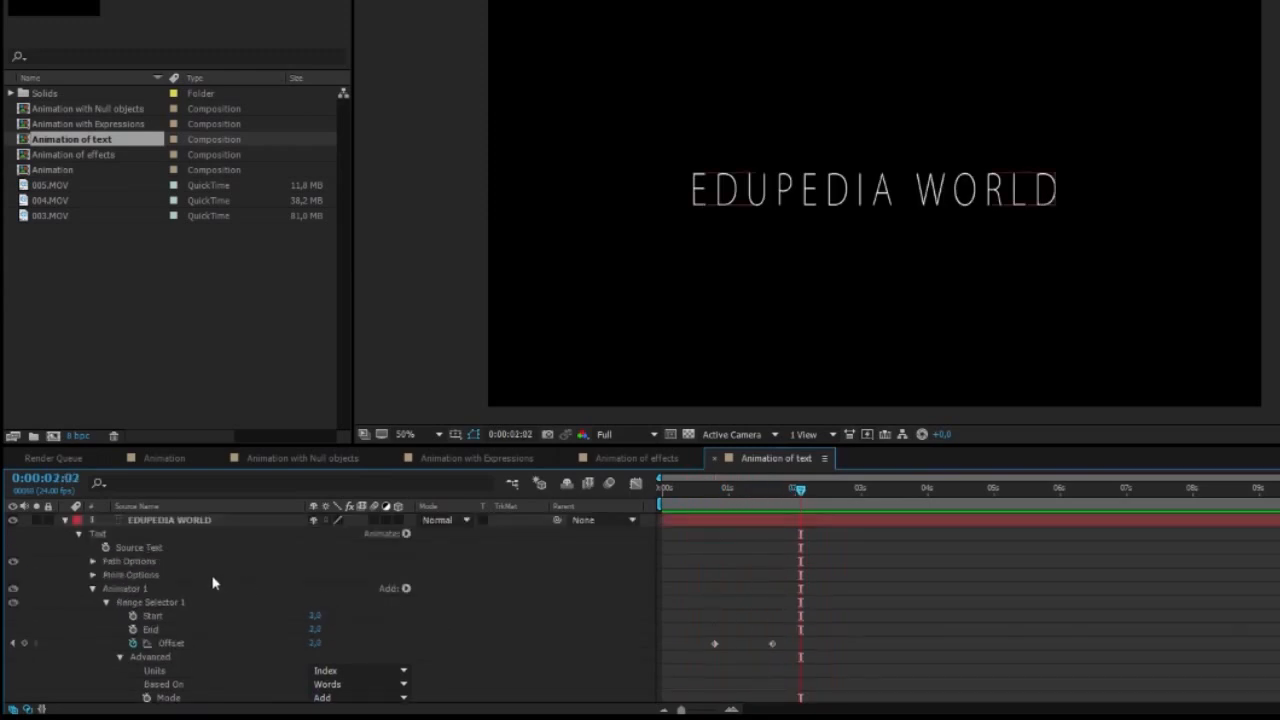
click(127, 588)
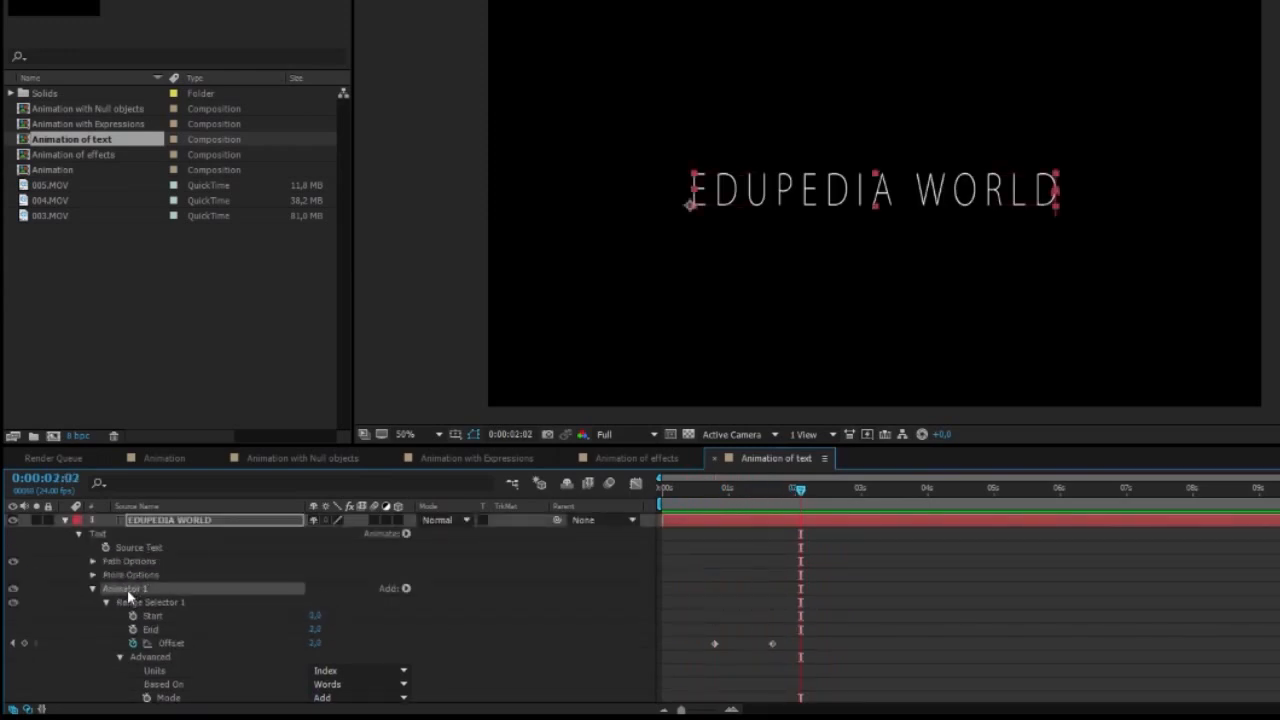
key(Delete)
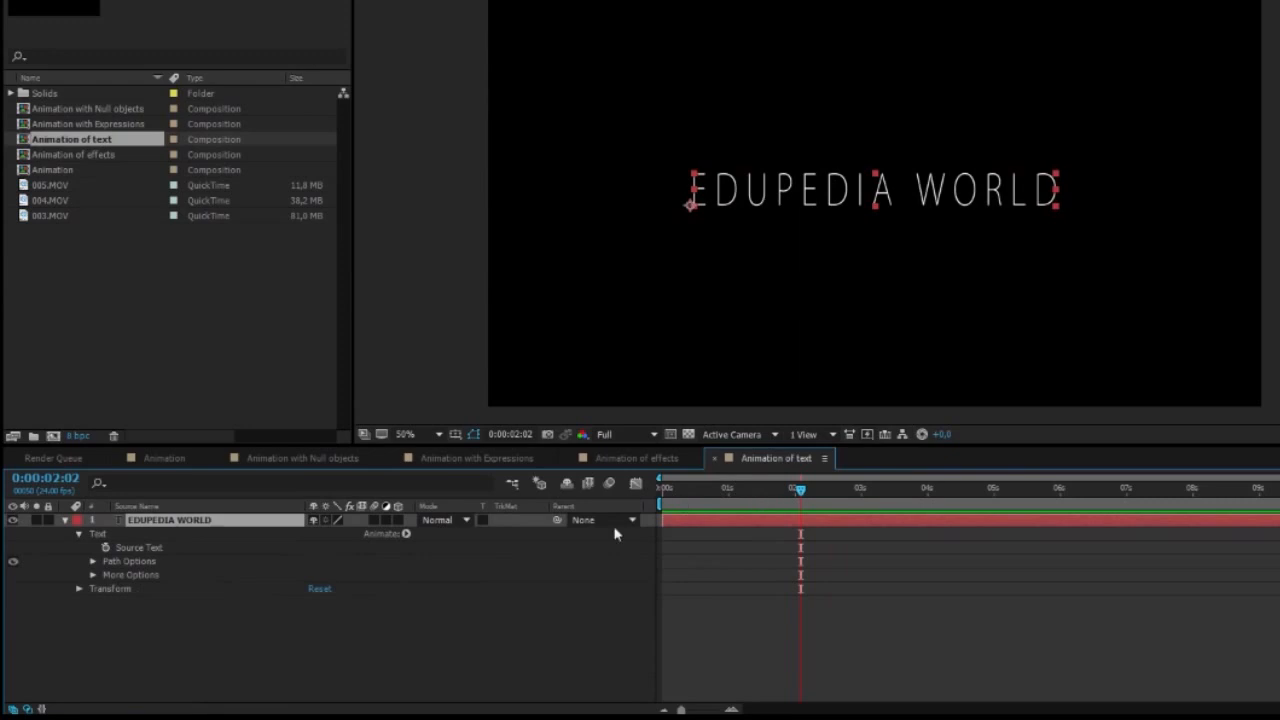
click(405, 533)
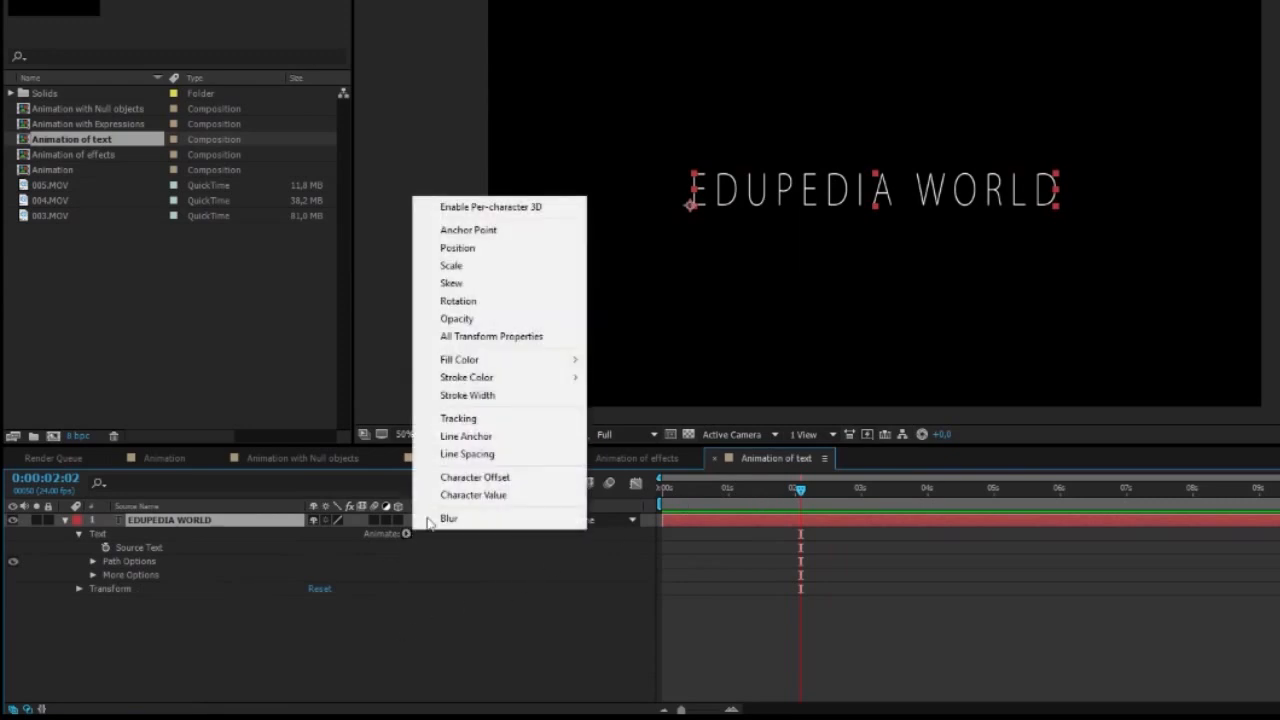
click(460, 318)
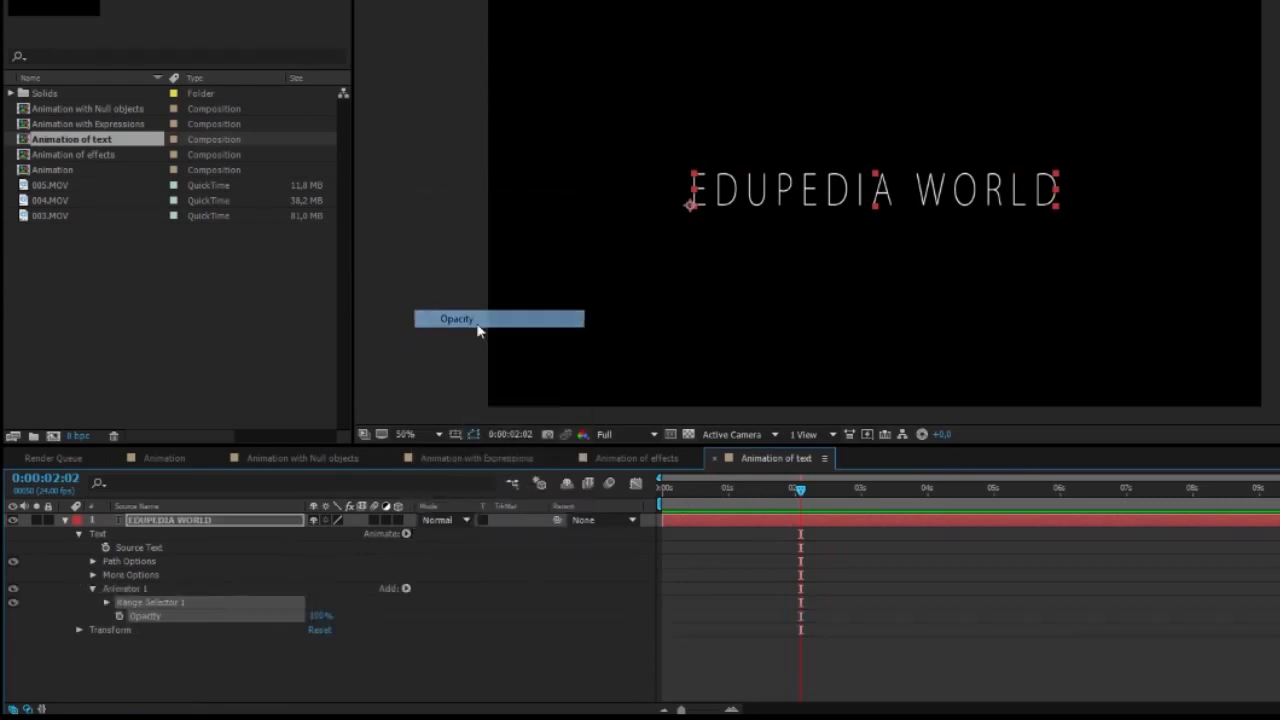
Step: Expand Range Selector 1 with its Advanced options and set the animator's Opacity to 0%
click(106, 602)
click(120, 657)
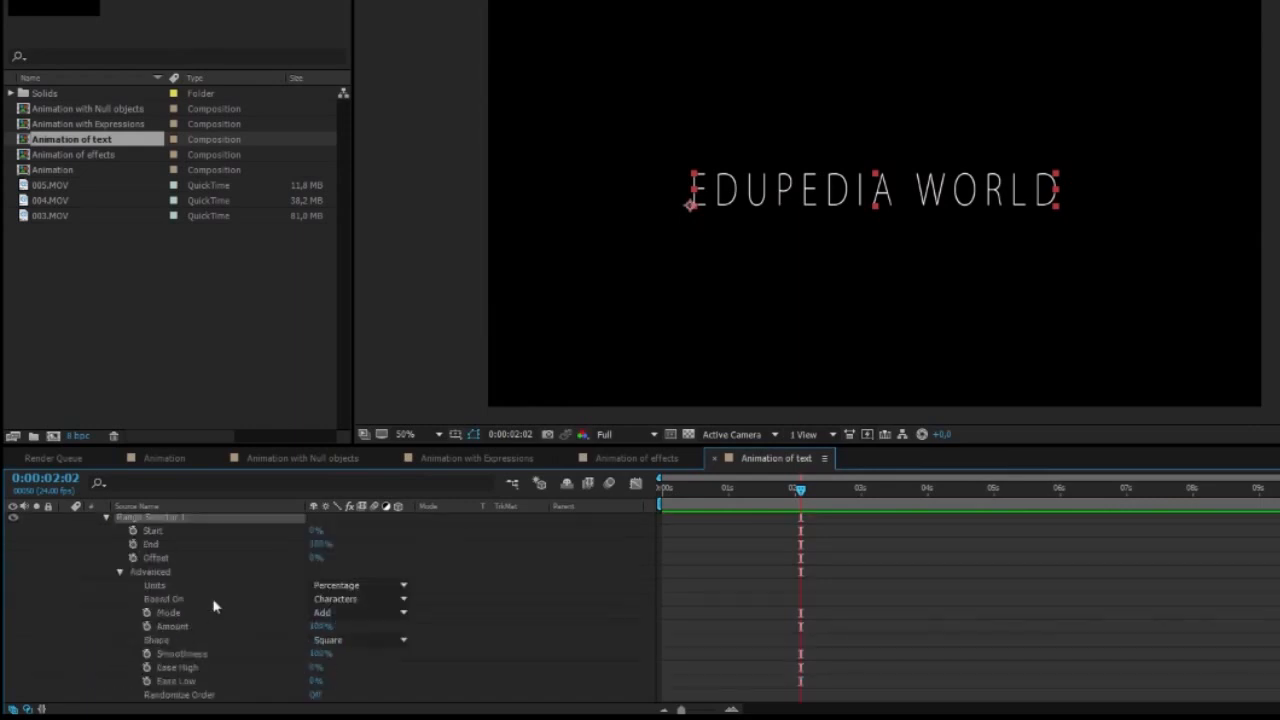
scroll(266, 630, down, 1)
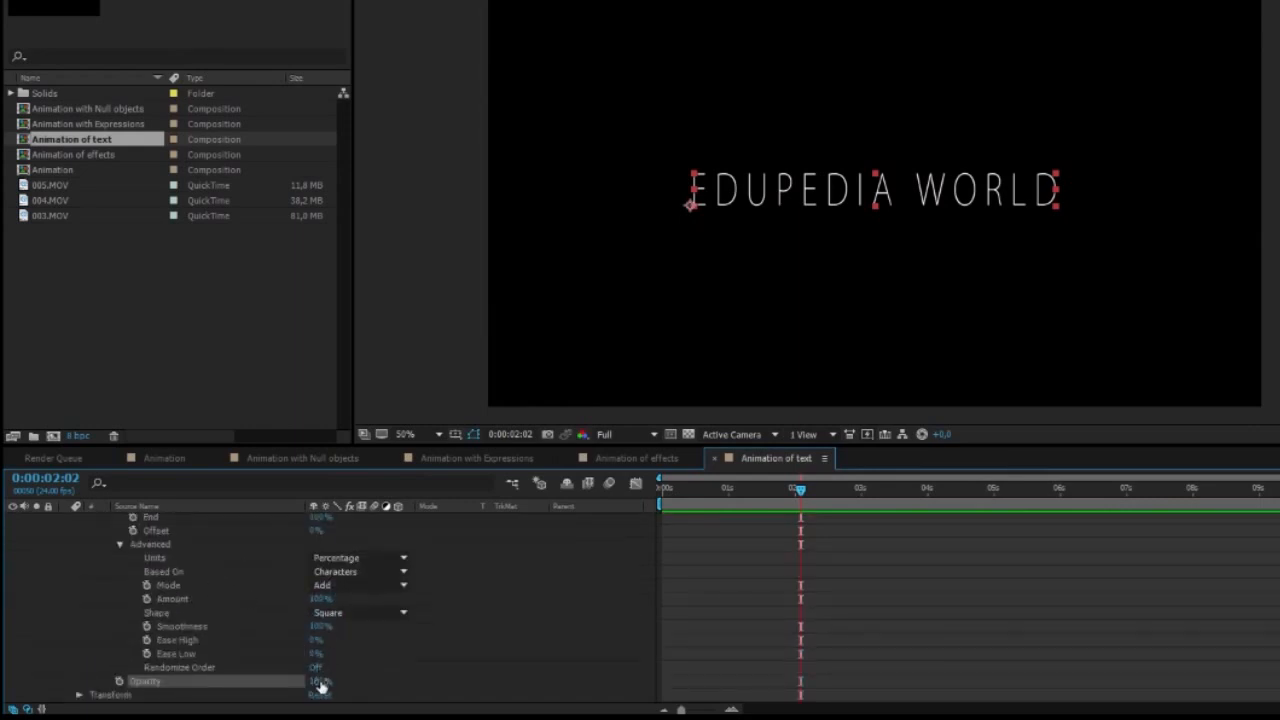
drag(318, 681, 106, 671)
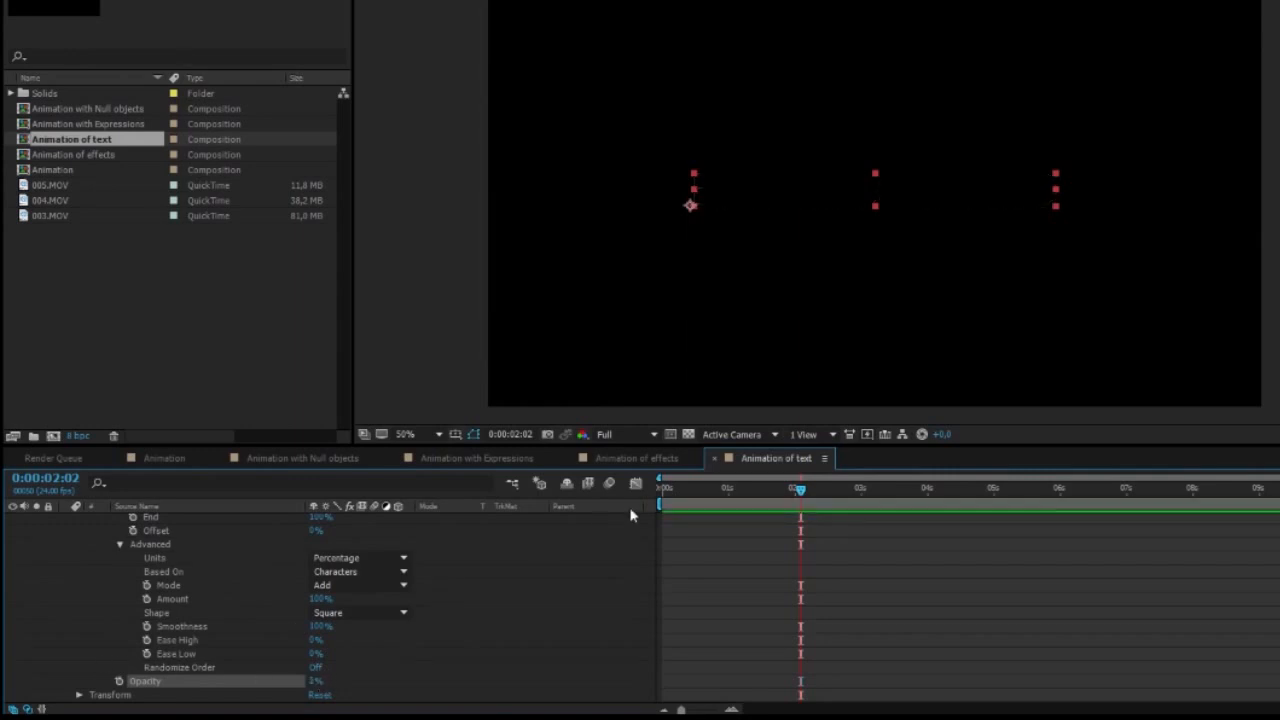
Step: Keyframe the range selector's Offset from 0% at 1 second to 100% at 3 seconds and preview the letters fading in
click(728, 490)
scroll(283, 628, up, 2)
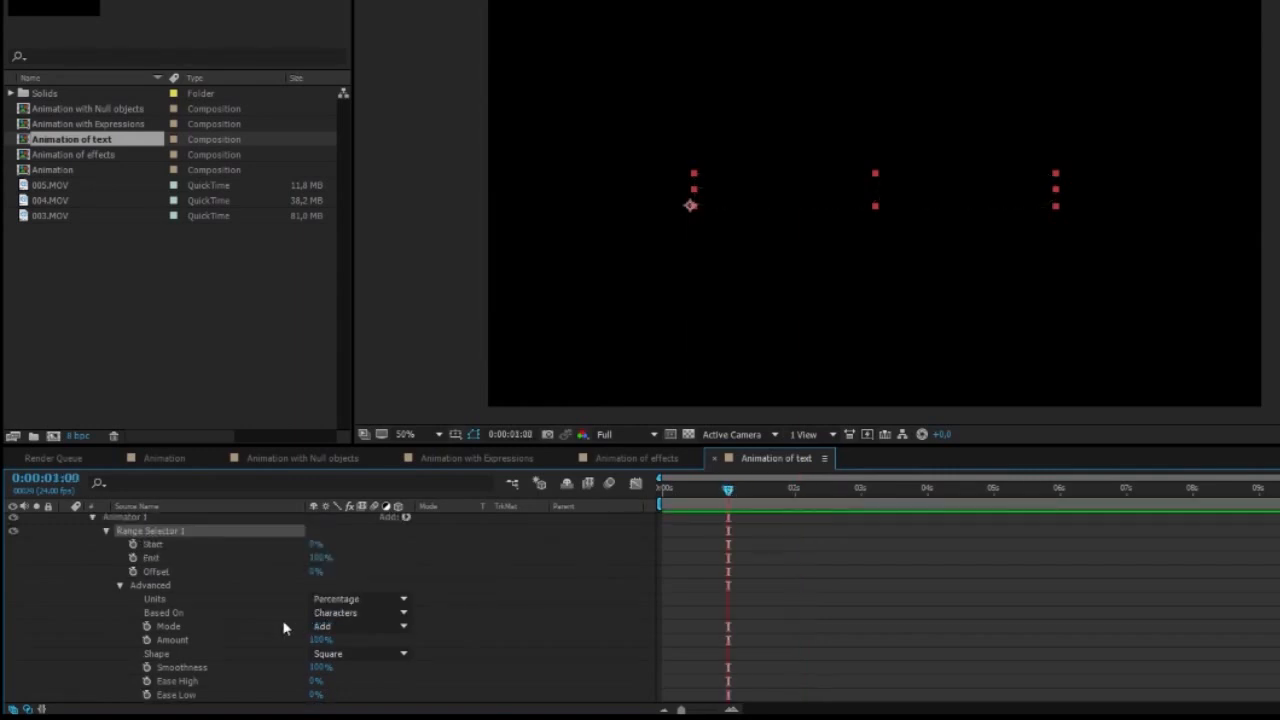
click(134, 571)
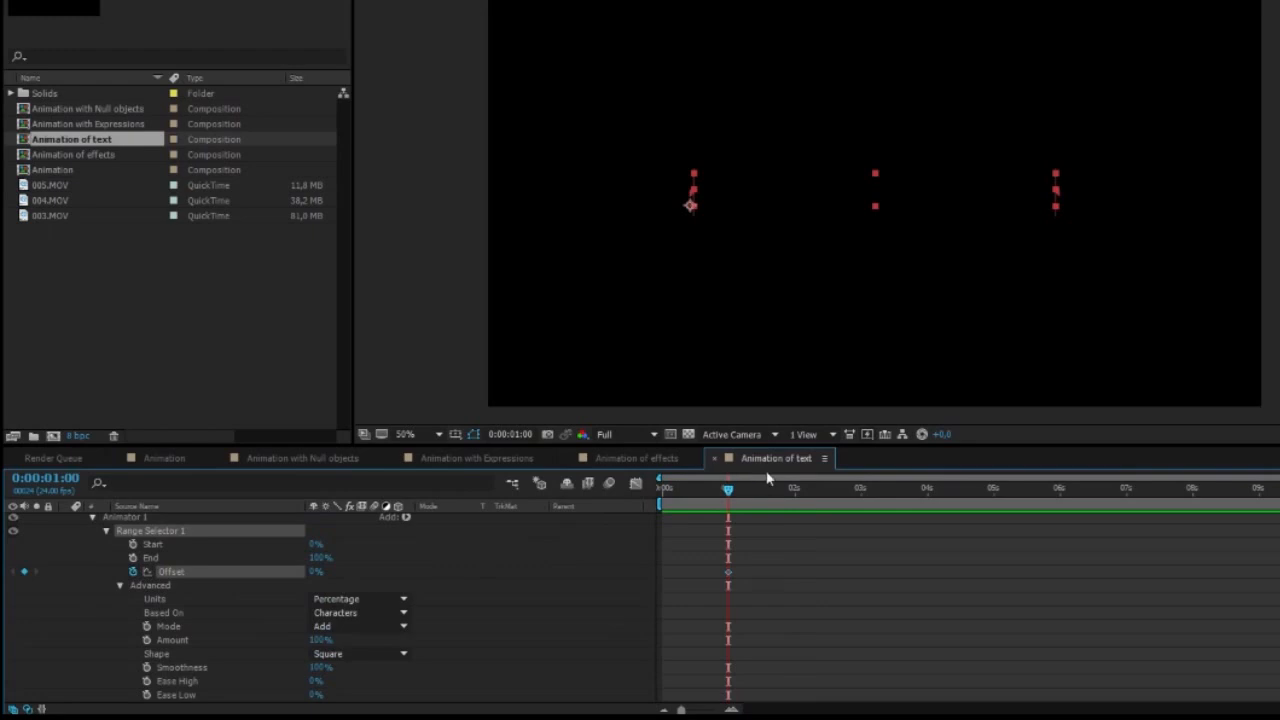
drag(730, 490, 861, 492)
drag(315, 570, 794, 545)
key(space)
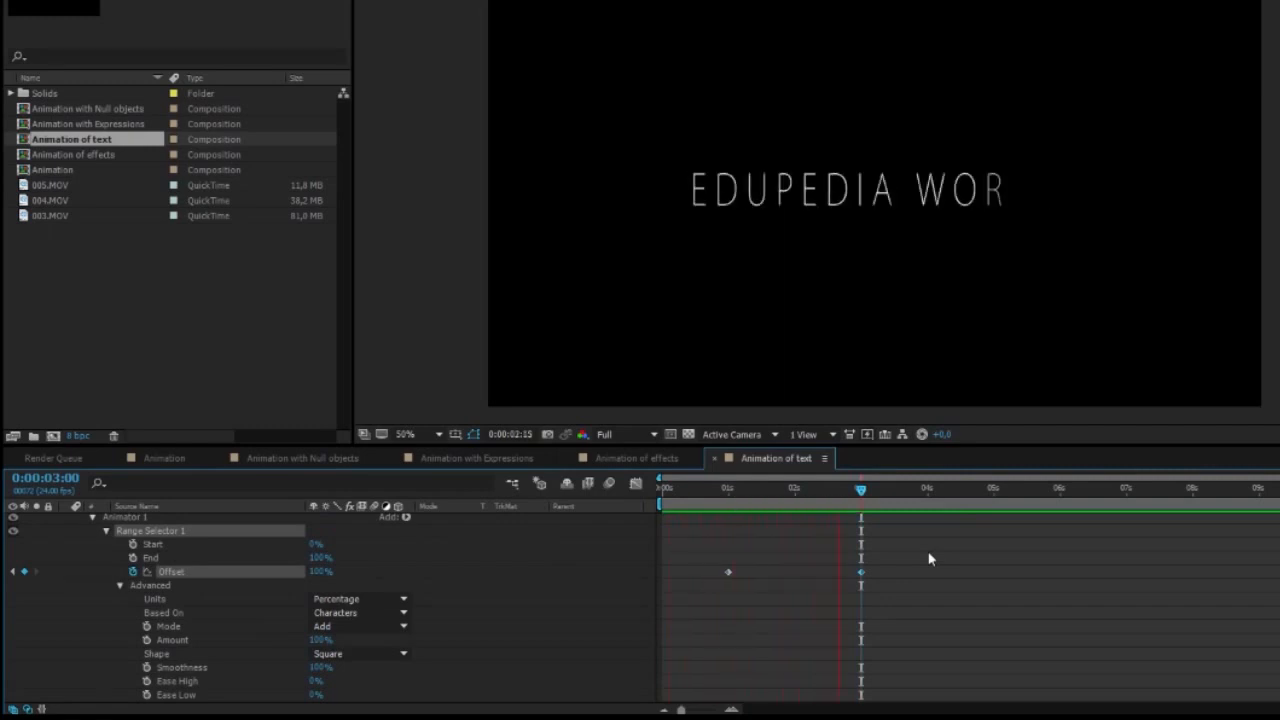
click(849, 489)
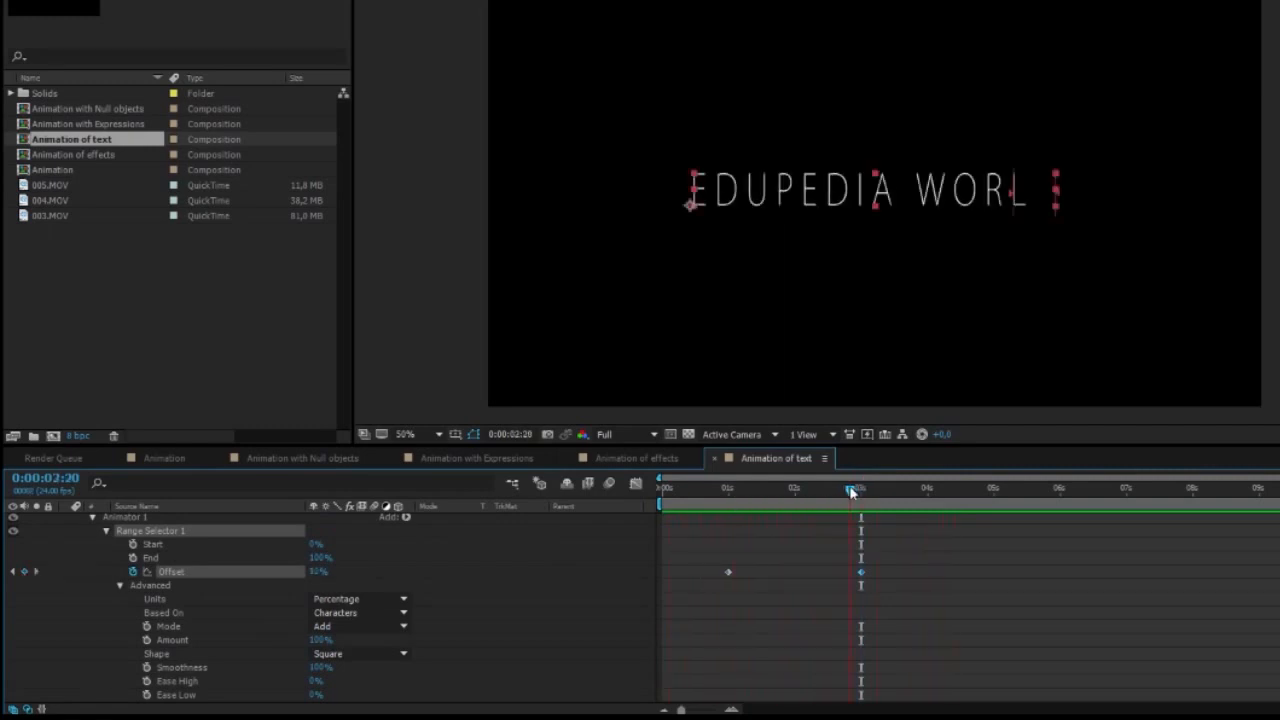
Step: Set Range Selector 1's Ease Low to 71%, preview the fade and go to 3 seconds
scroll(415, 645, down, 2)
drag(313, 655, 379, 649)
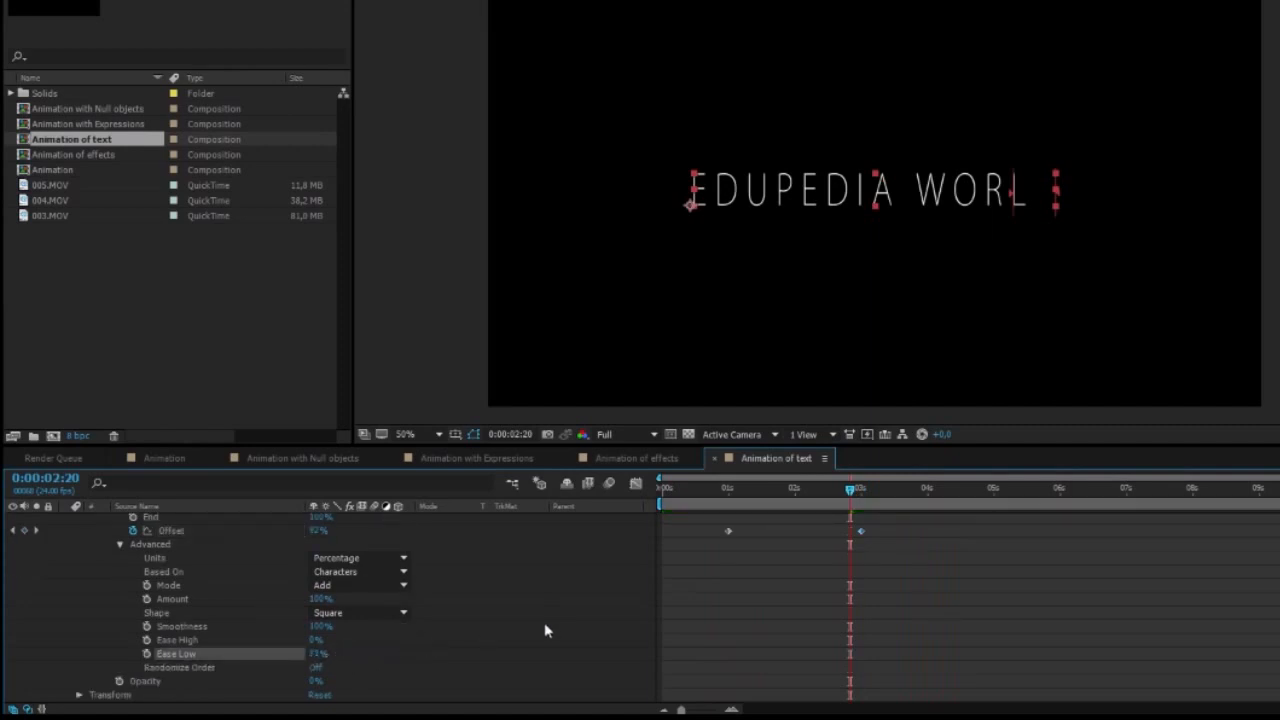
click(784, 580)
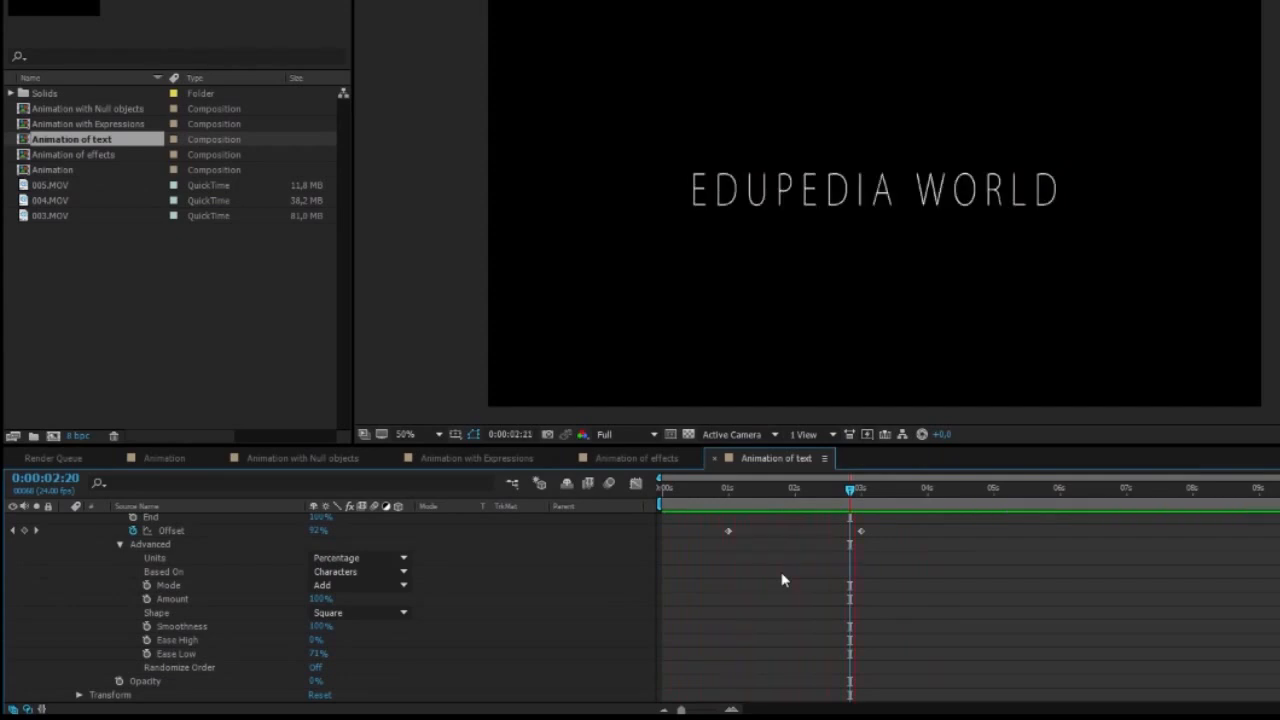
drag(853, 494, 862, 494)
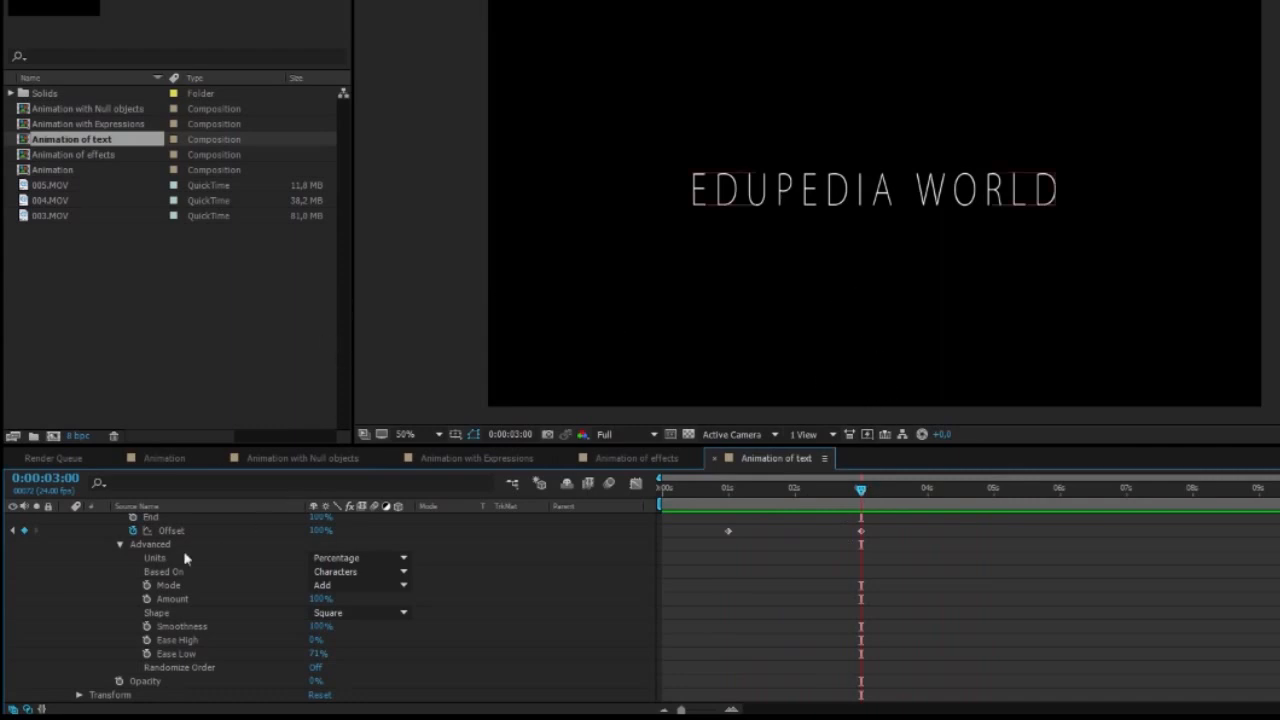
Step: Collapse the EDUPEDIA WORLD layer's properties and copy the layer
scroll(155, 587, up, 3)
click(66, 521)
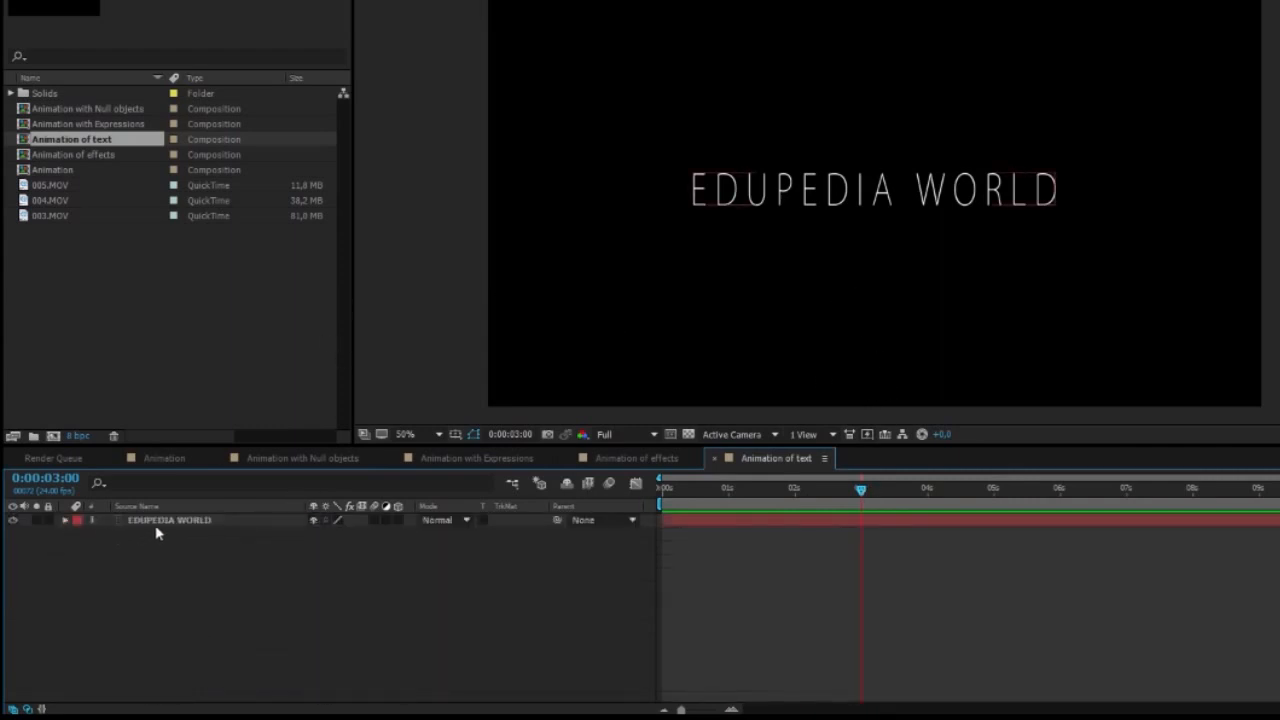
click(158, 526)
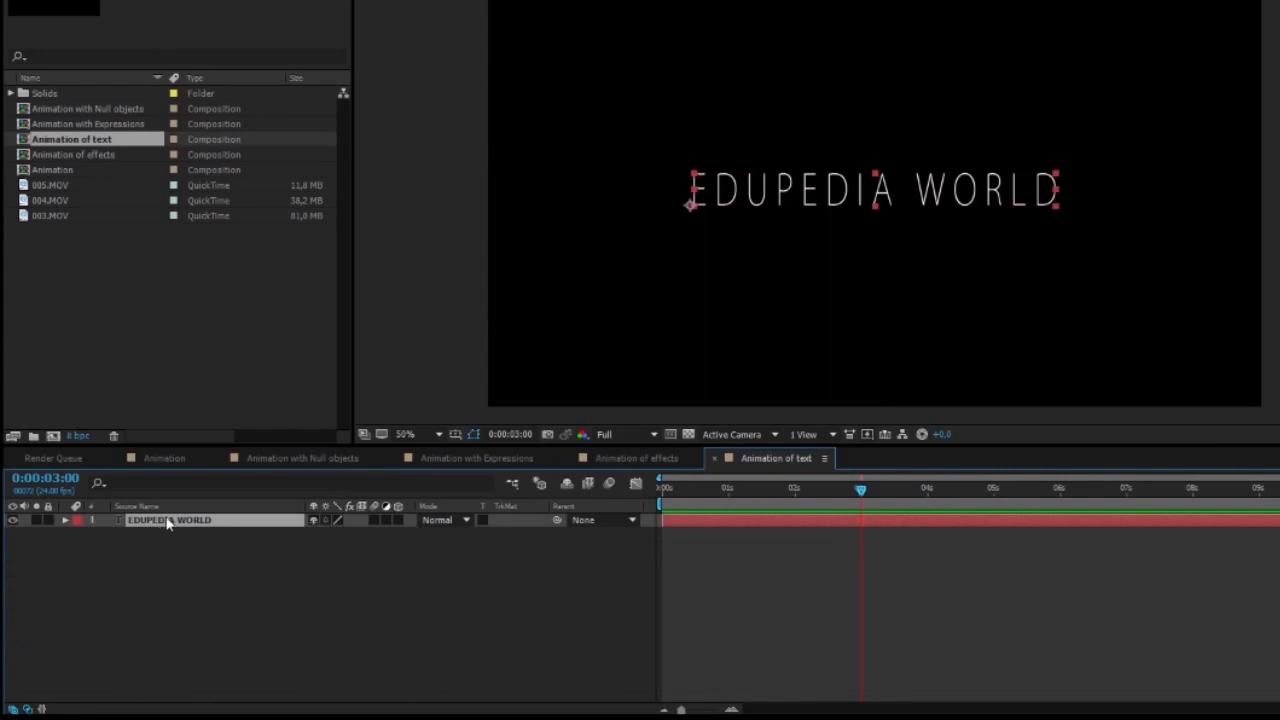
click(216, 577)
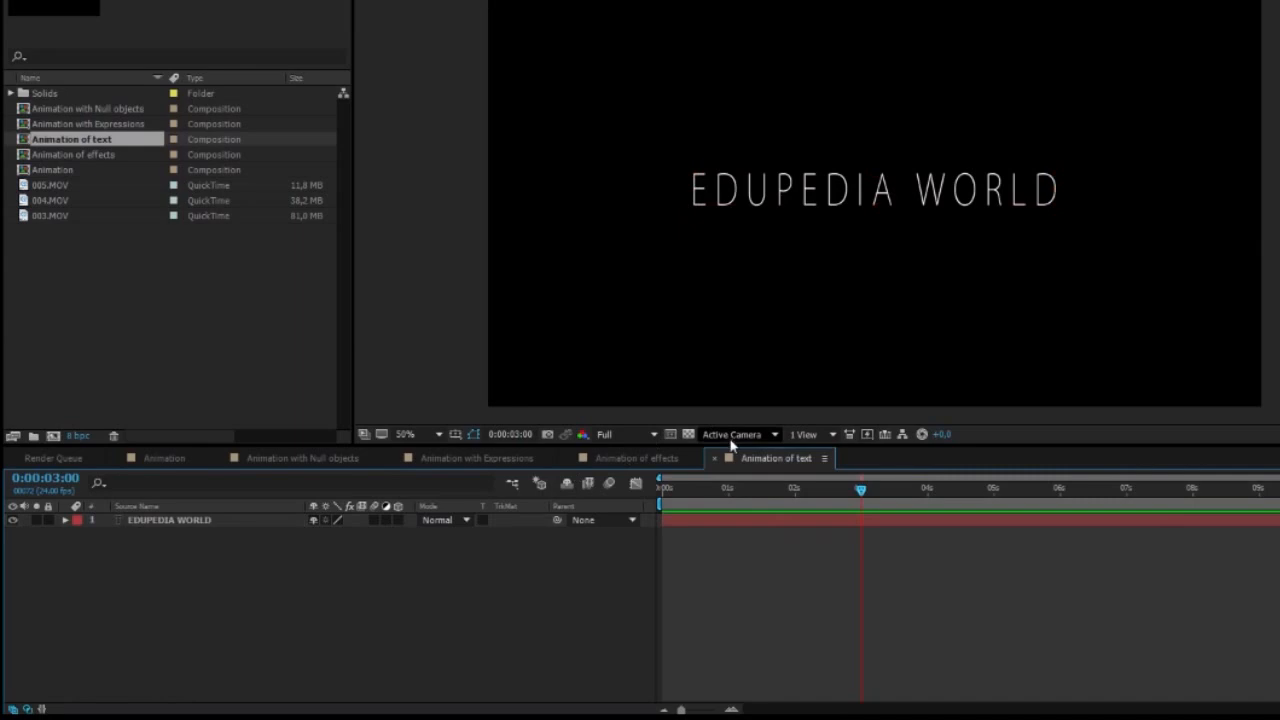
Step: Paste the EDUPEDIA WORLD layer into the Animation with Expressions composition and move the text below the white box
click(612, 460)
click(449, 460)
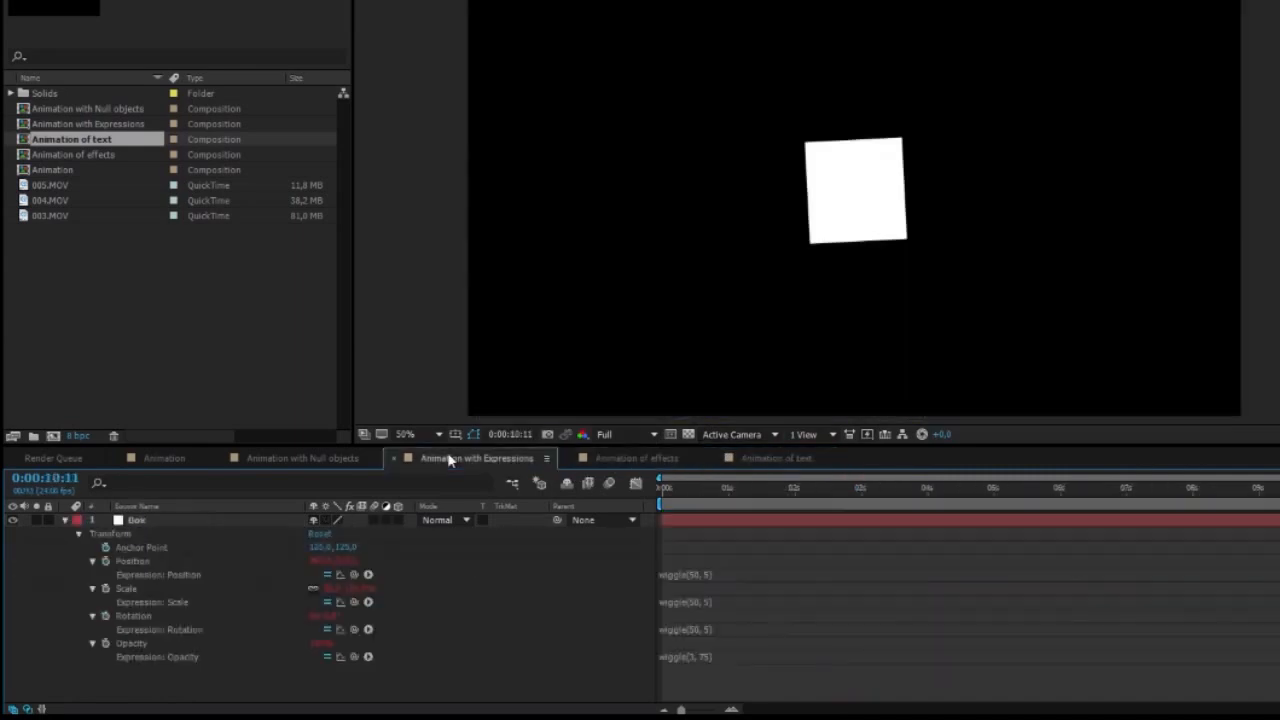
drag(676, 505, 1279, 503)
click(65, 521)
key(ctrl+v)
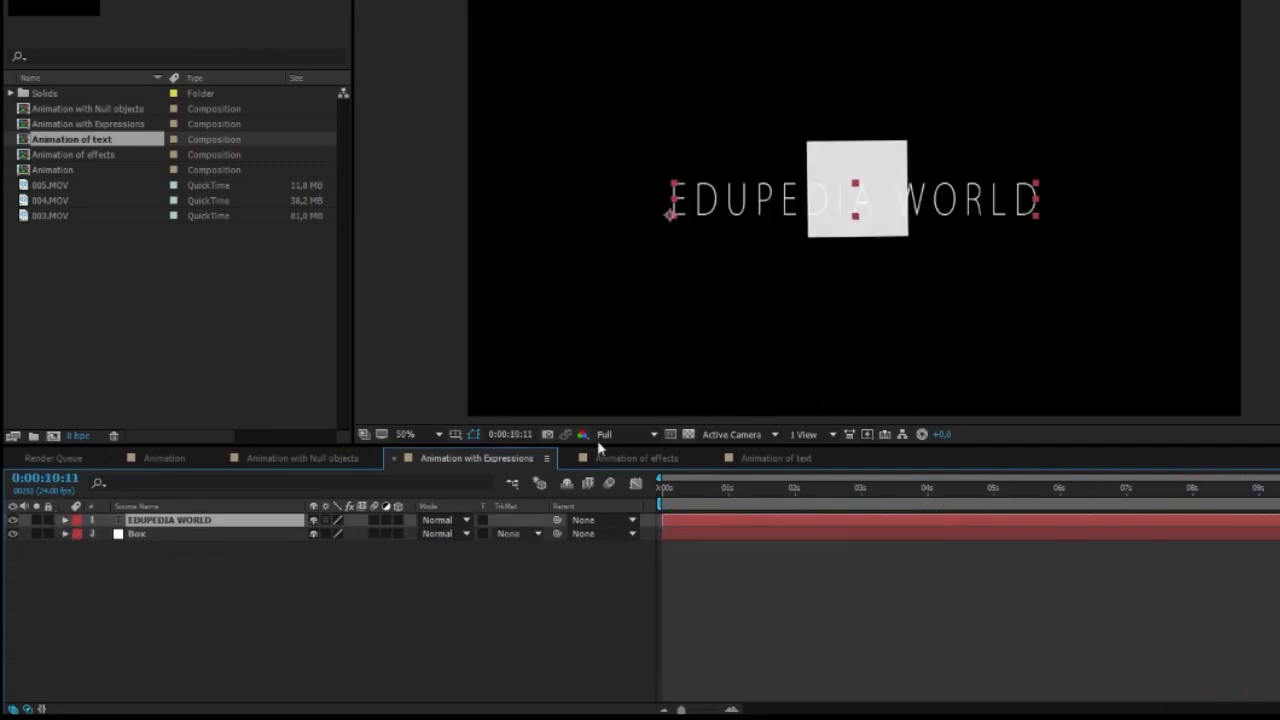
drag(765, 210, 774, 327)
click(557, 632)
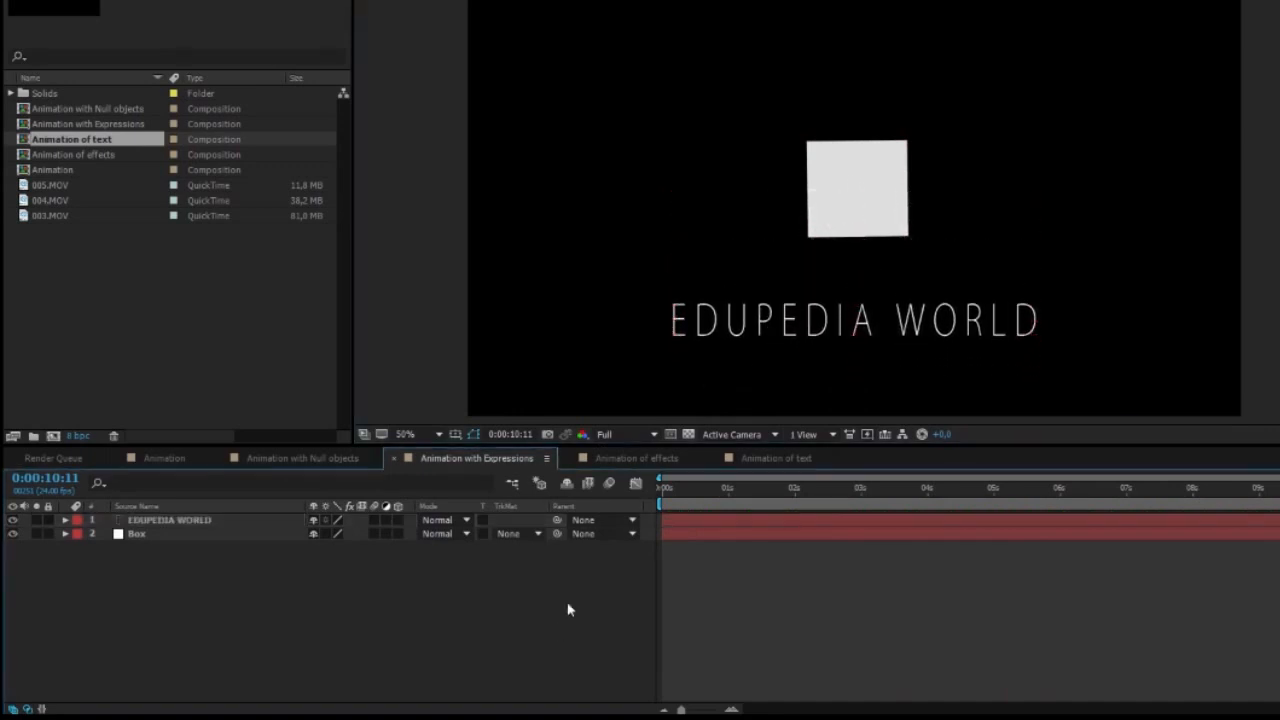
Step: Preview the Animation with Expressions composition from its start and scrub to about 6.7 seconds
drag(679, 495, 581, 497)
key(space)
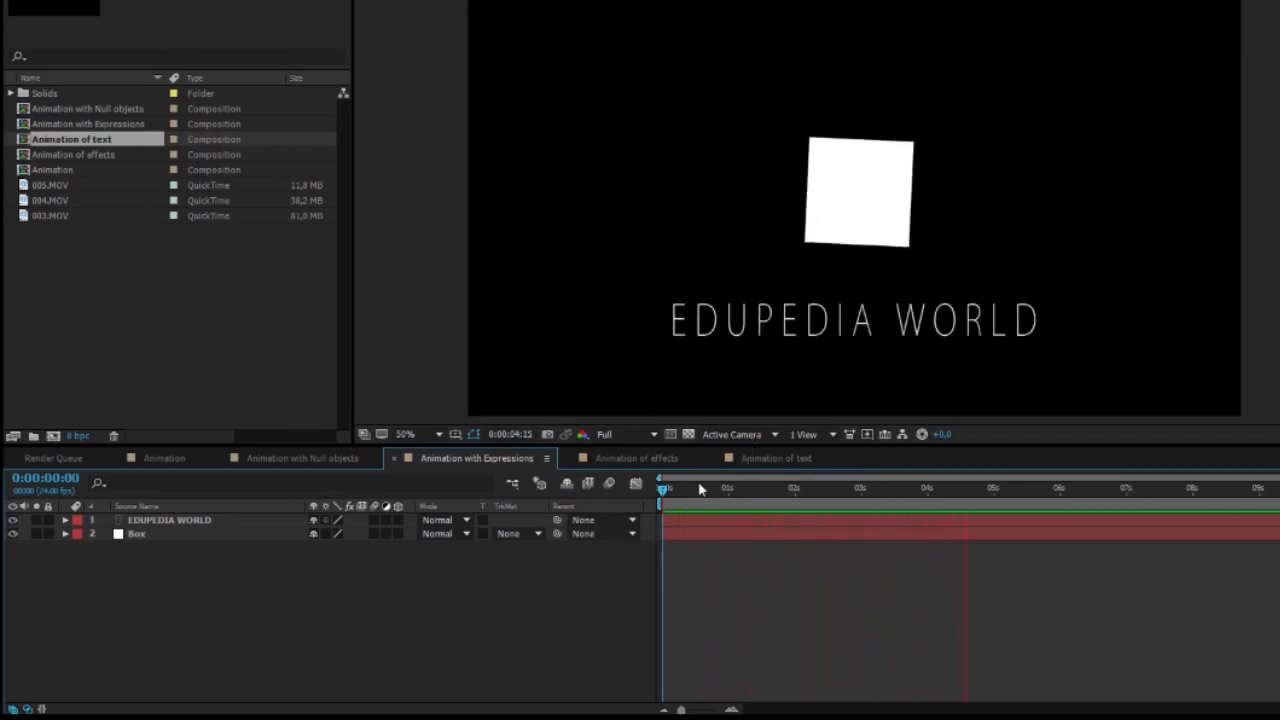
drag(747, 489, 1107, 490)
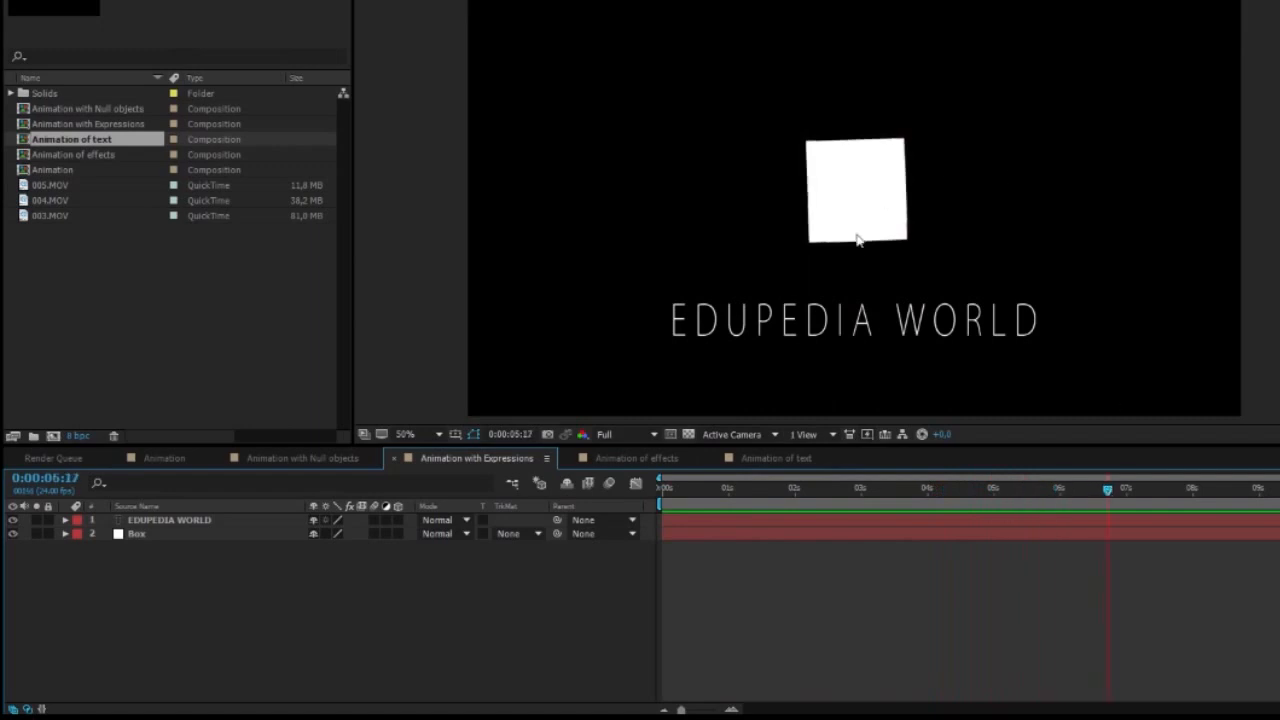
Step: Paste the title layer into the Animation with Null objects composition, move it below the white squares and preview the result
click(297, 460)
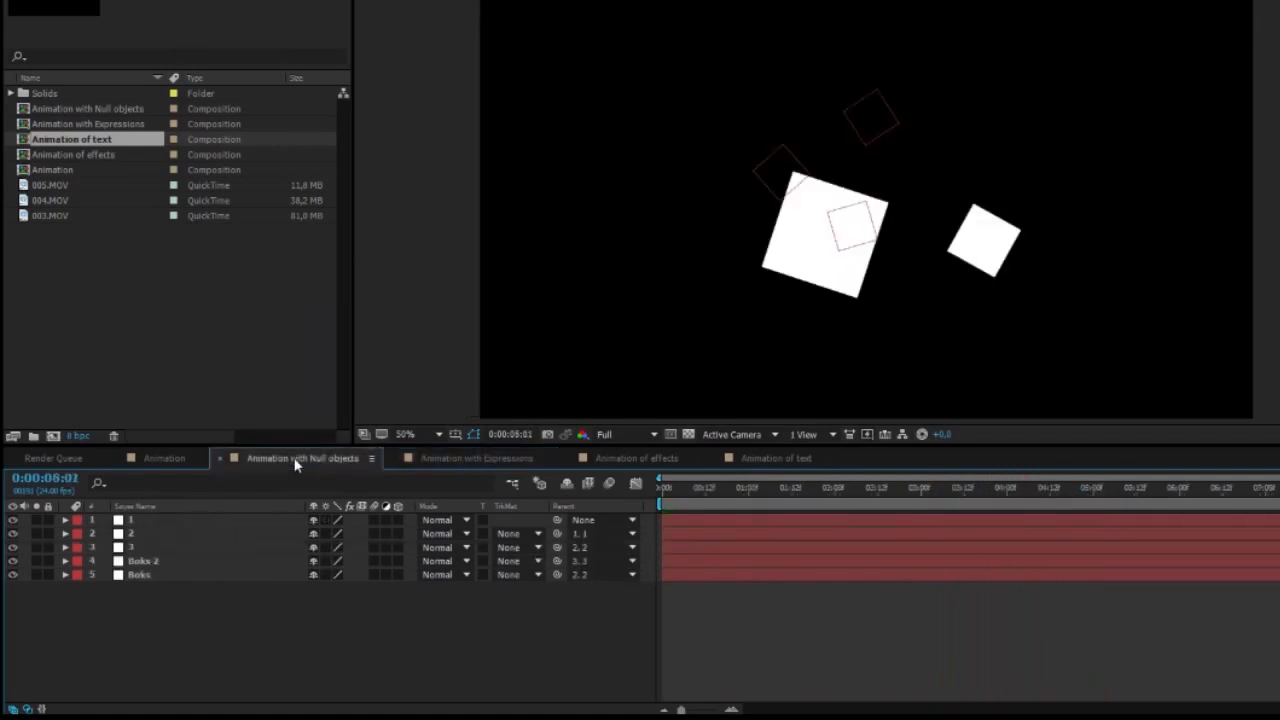
key(ctrl+v)
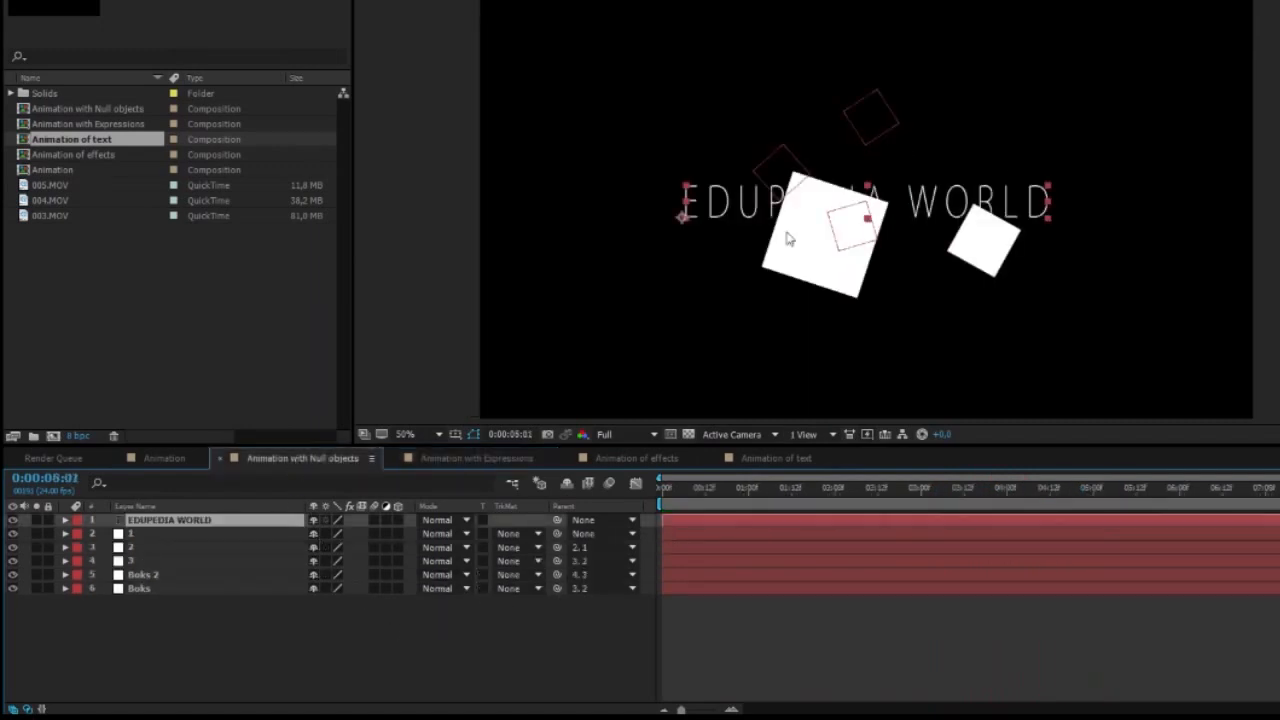
drag(772, 208, 772, 373)
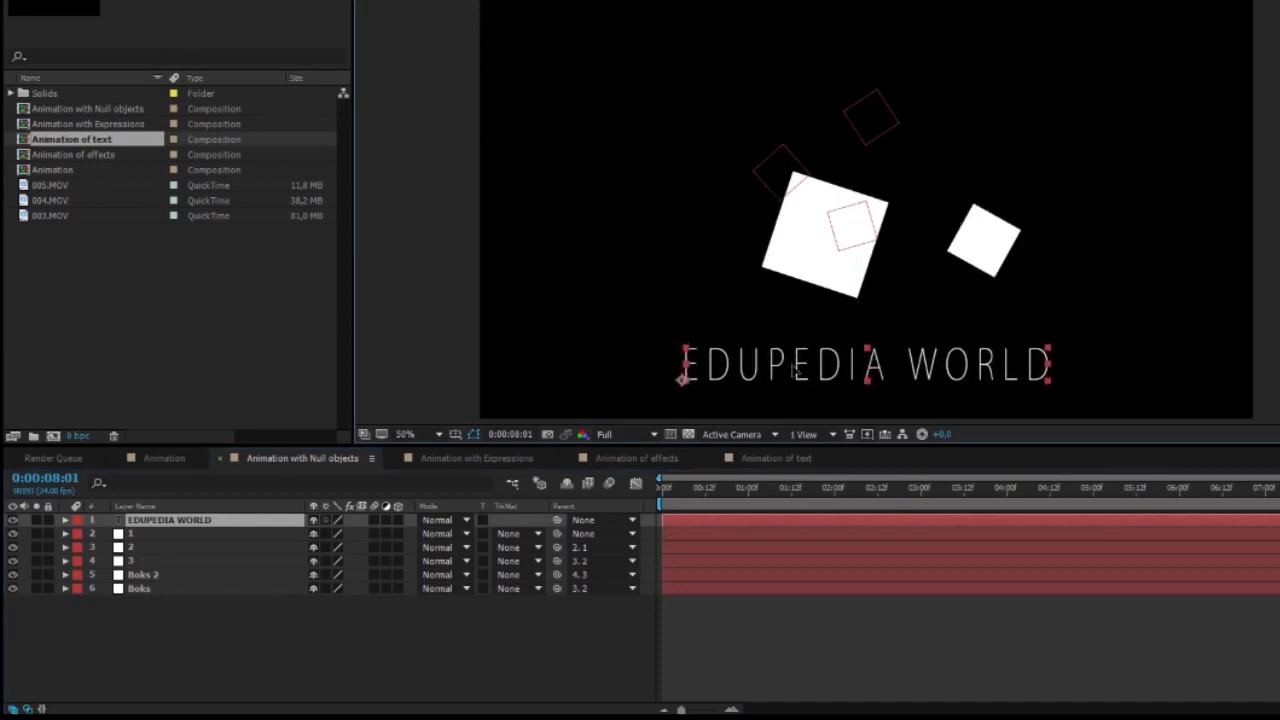
click(609, 629)
drag(680, 490, 1279, 503)
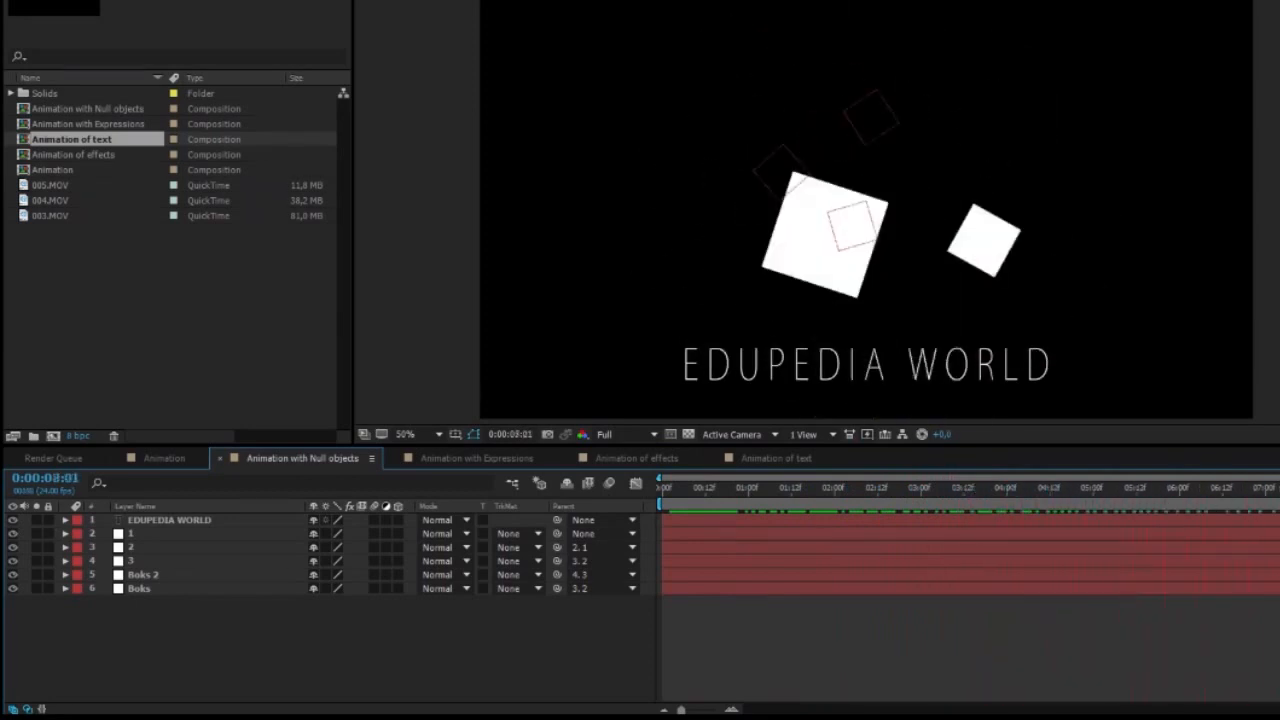
Step: Paste the title layer into the Animation composition, move it near the frame's lower edge and preview from the start
click(163, 457)
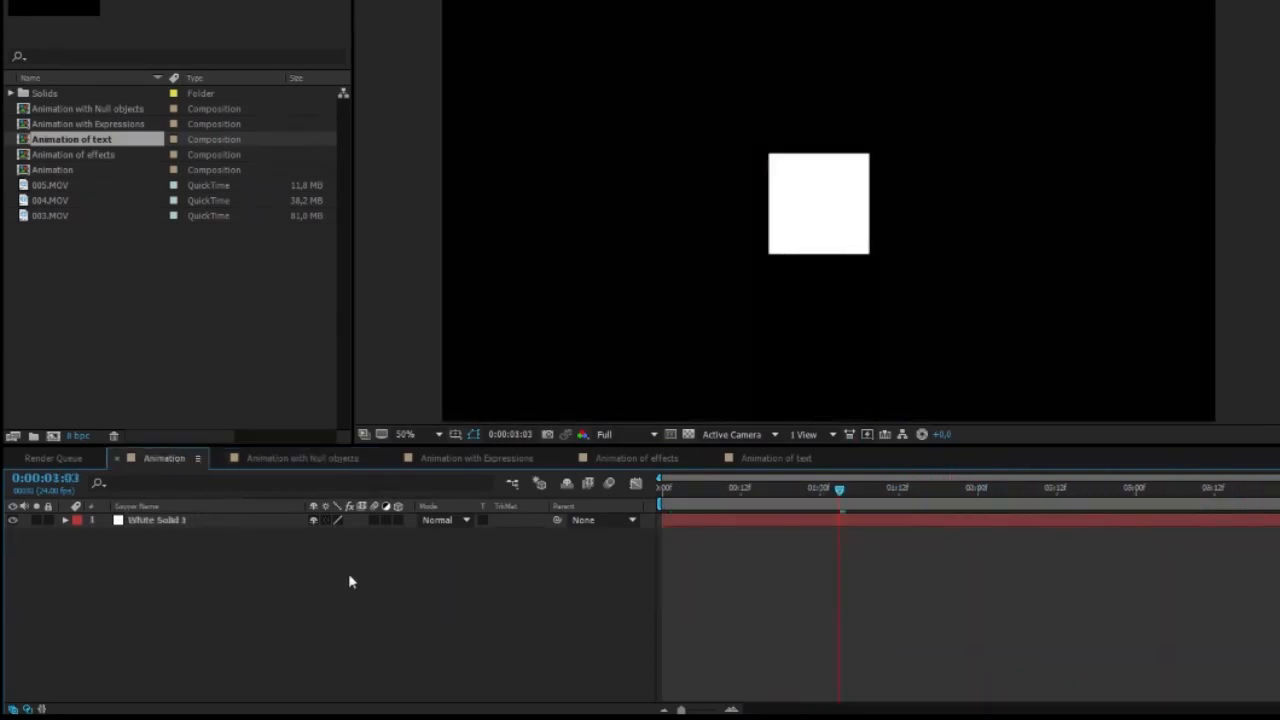
key(ctrl+v)
drag(661, 221, 662, 391)
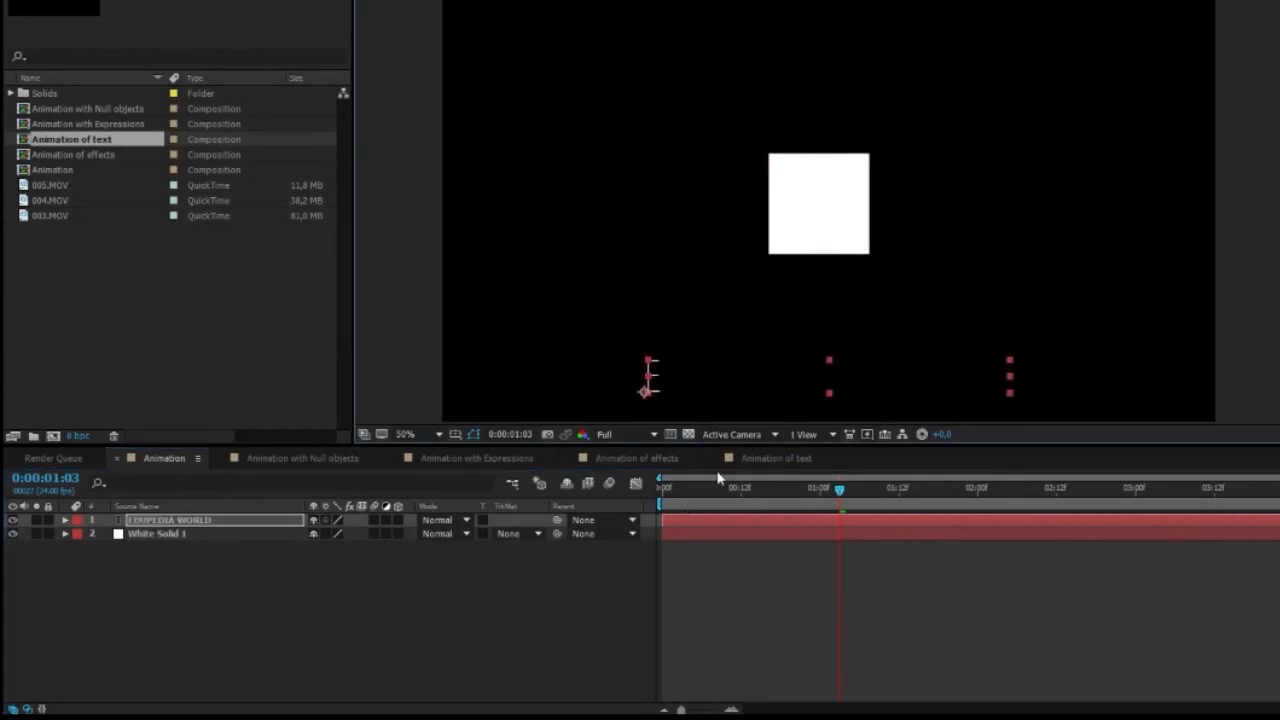
key(Home)
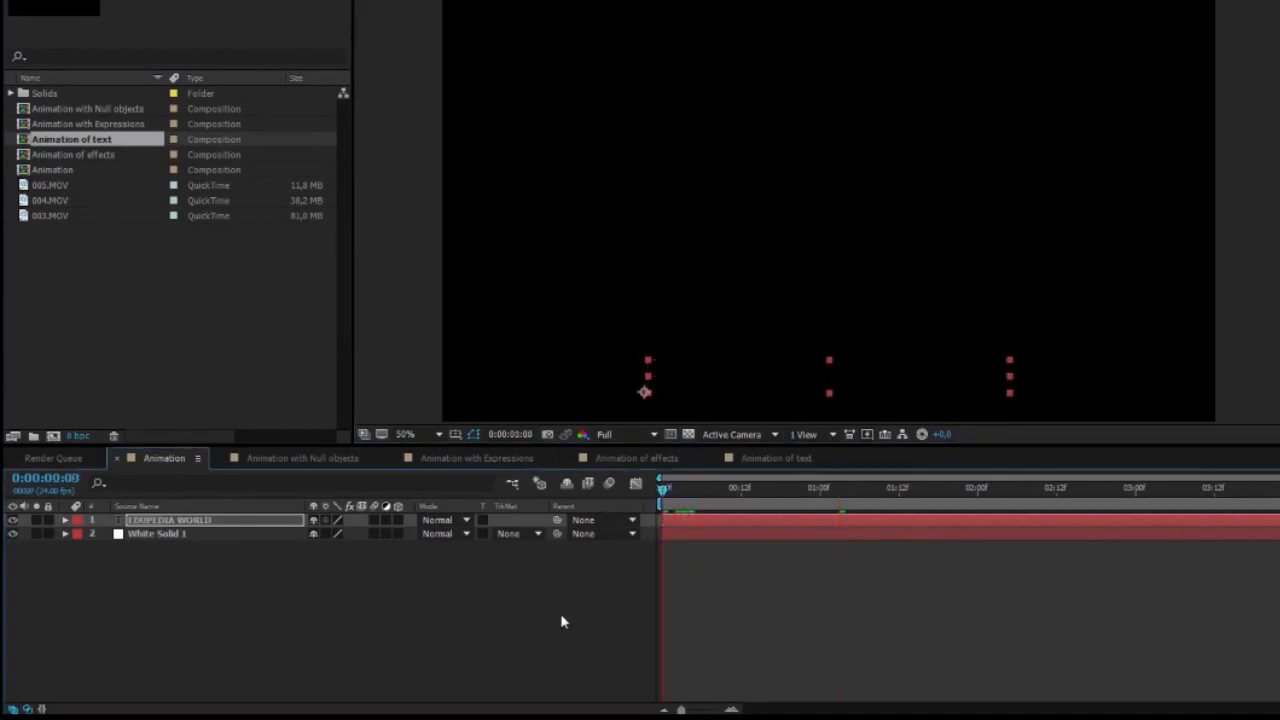
key(space)
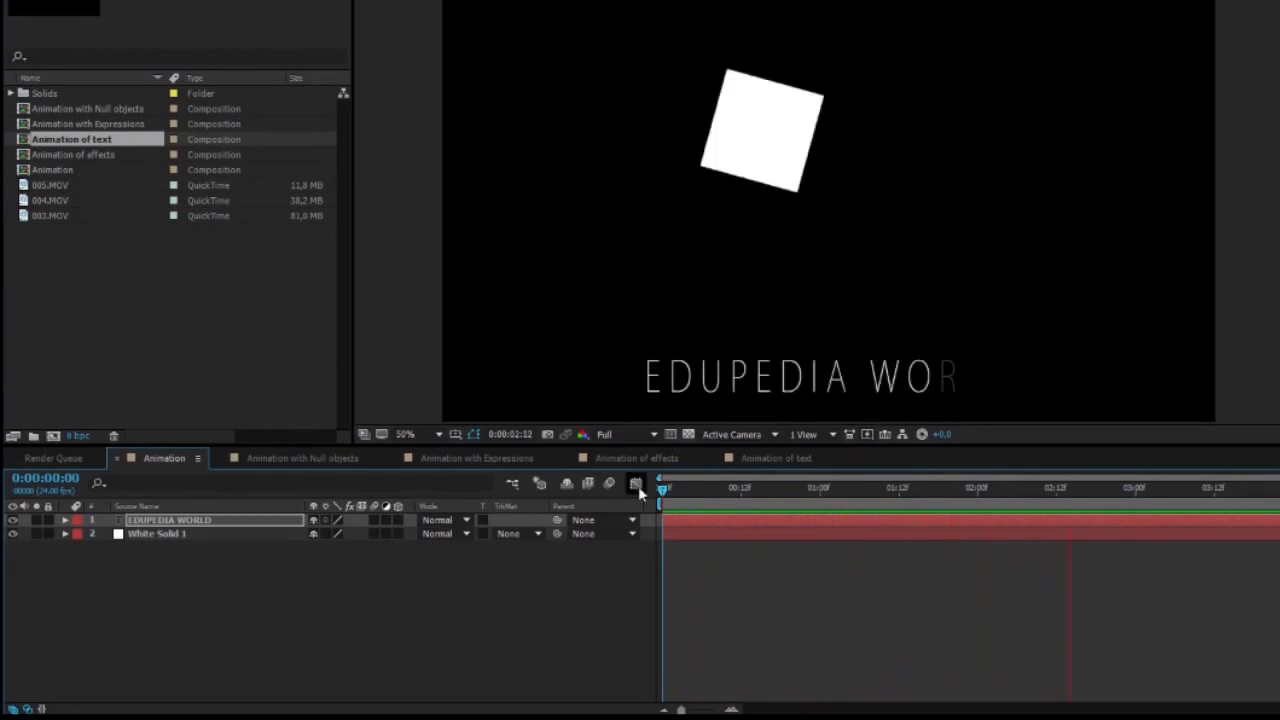
Step: Move the title up to the vertical centre, in line with the white square, and scrub back to 0:00:01:05
drag(765, 495, 1279, 495)
drag(832, 385, 834, 208)
drag(1279, 490, 853, 489)
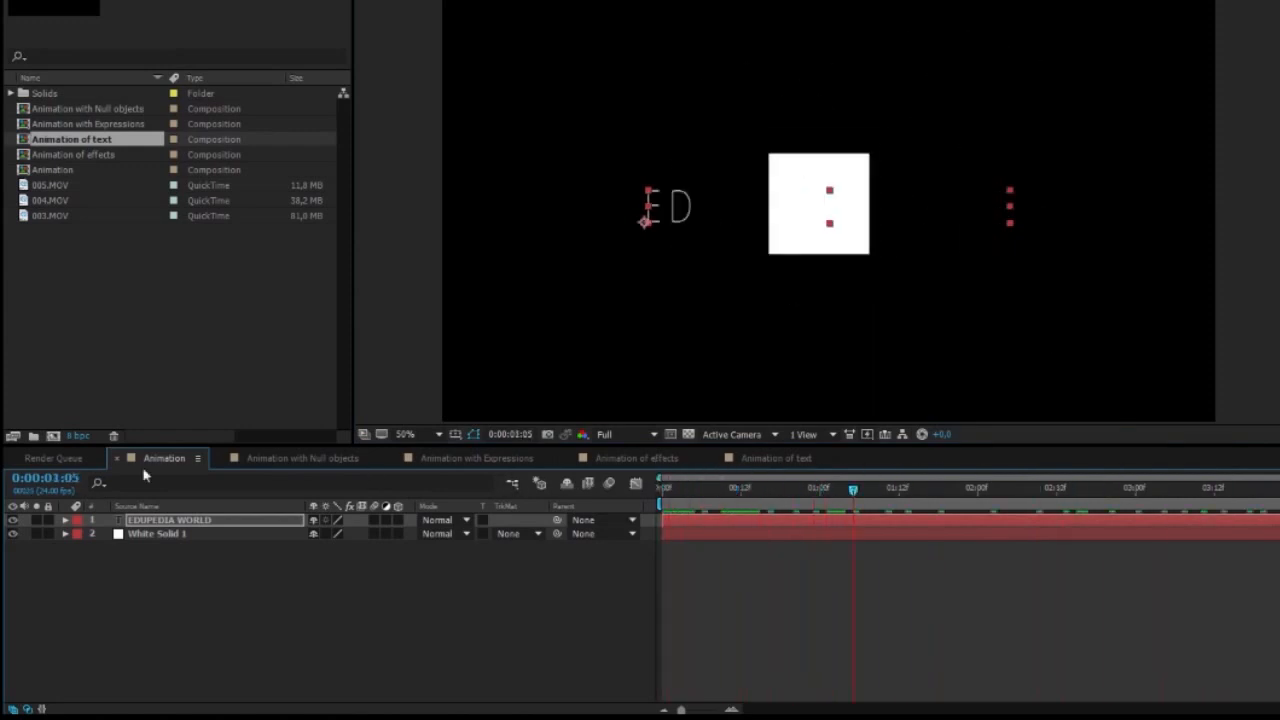
Step: Reveal the pasted EDUPEDIA WORLD layer's keyframed properties, examine its Offset keyframes and collapse the layer again
click(133, 521)
key(u)
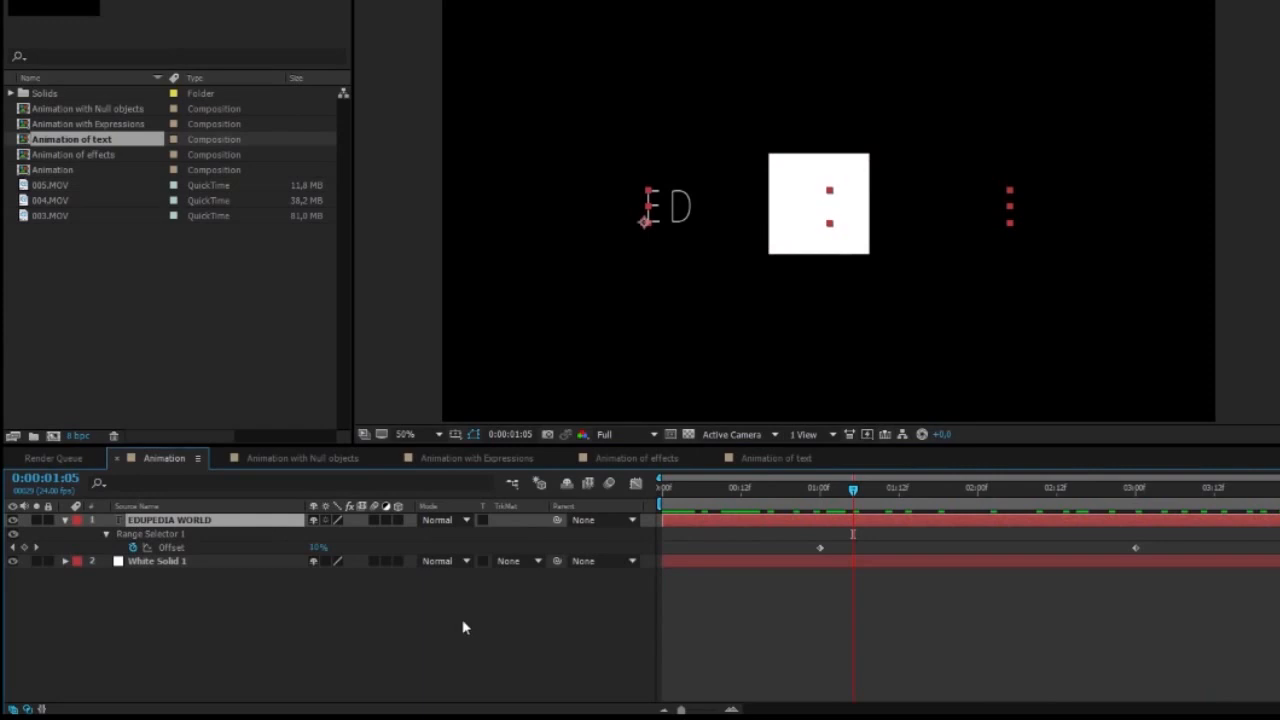
click(107, 536)
click(107, 536)
click(64, 520)
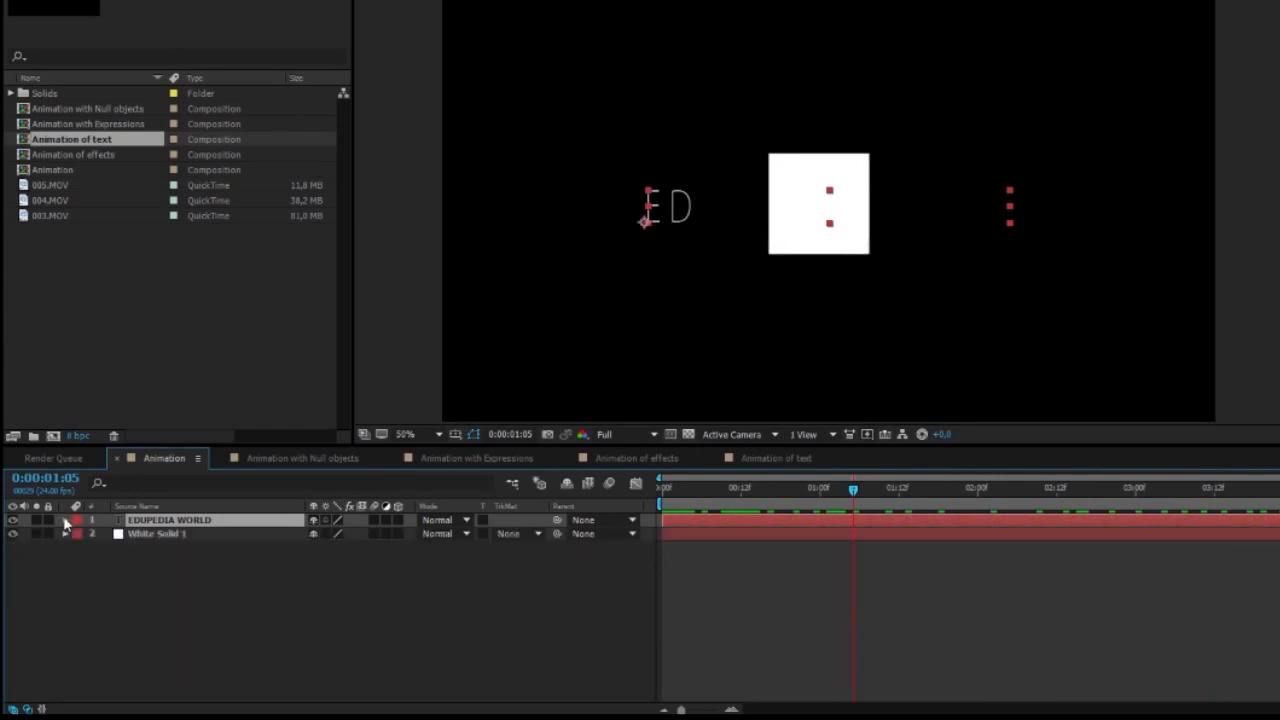
Step: Expand the title layer, shift its two Offset keyframes later so they begin just after 0:00:03:00, and preview the animation
click(64, 520)
drag(856, 490, 820, 490)
drag(821, 644, 1012, 637)
drag(960, 611, 1270, 651)
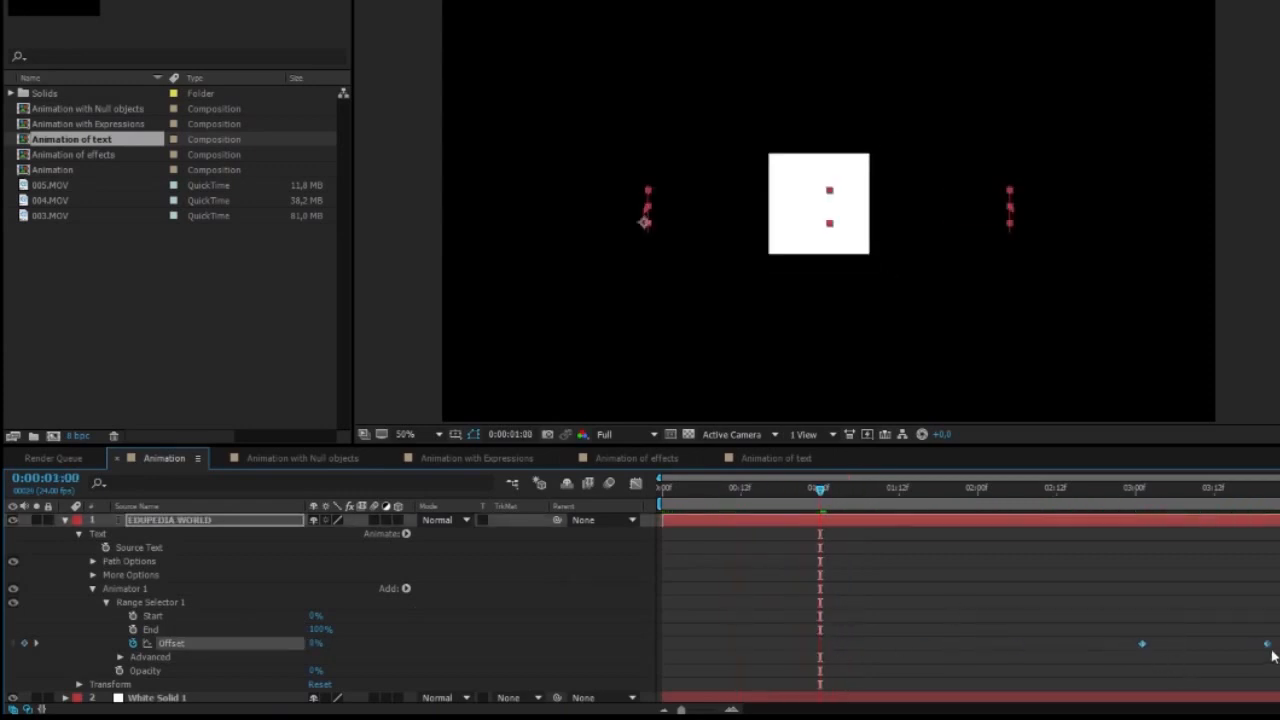
right_click(852, 572)
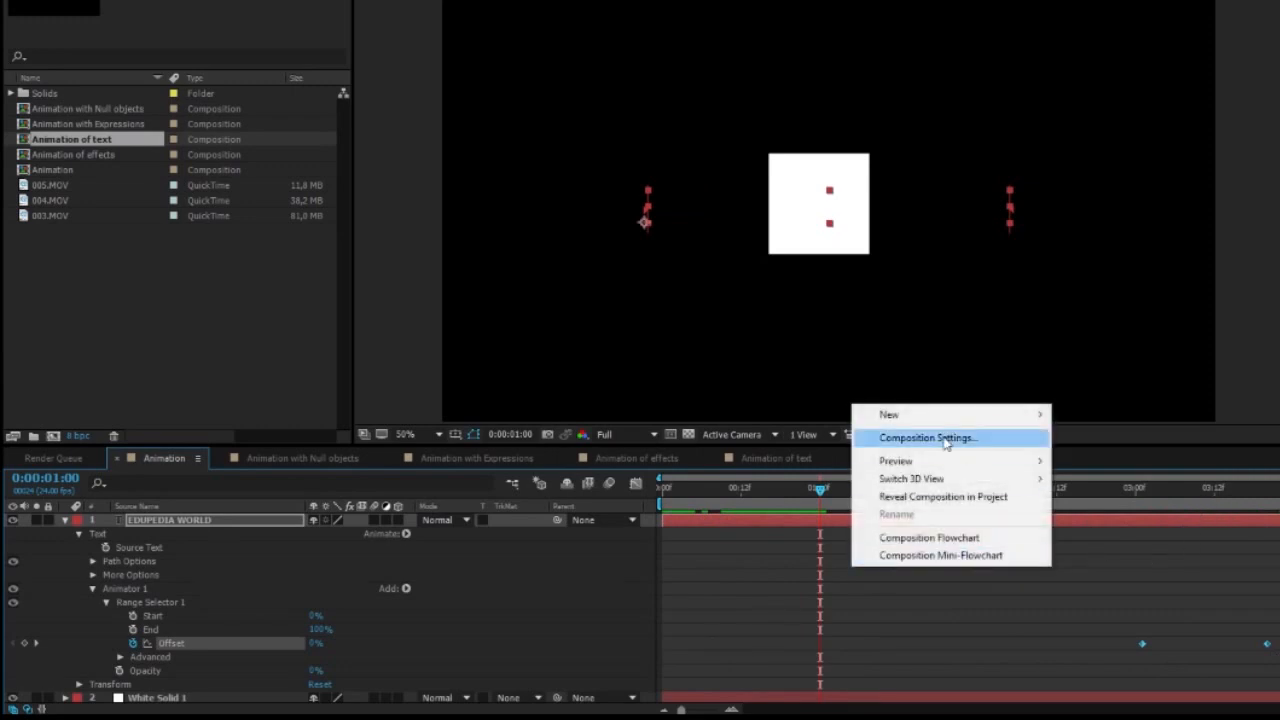
click(980, 620)
key(space)
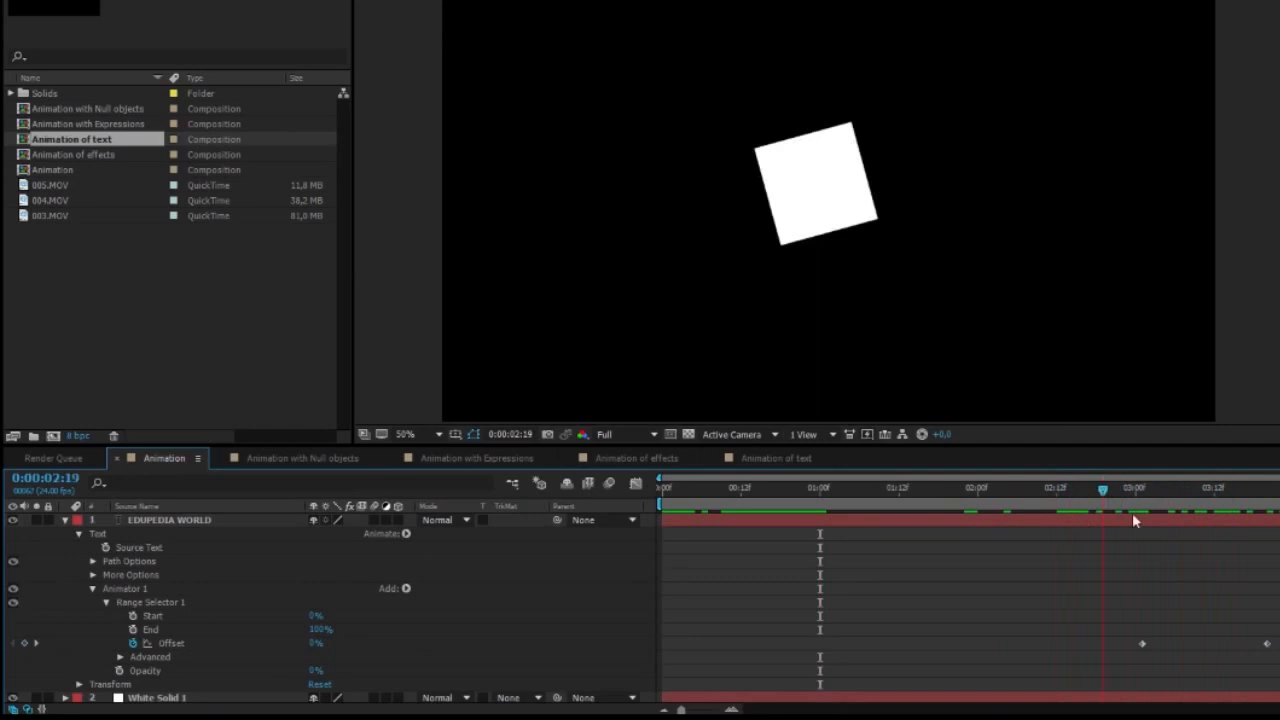
Step: Extend the Animation composition's duration to 0:00:08:10
right_click(833, 564)
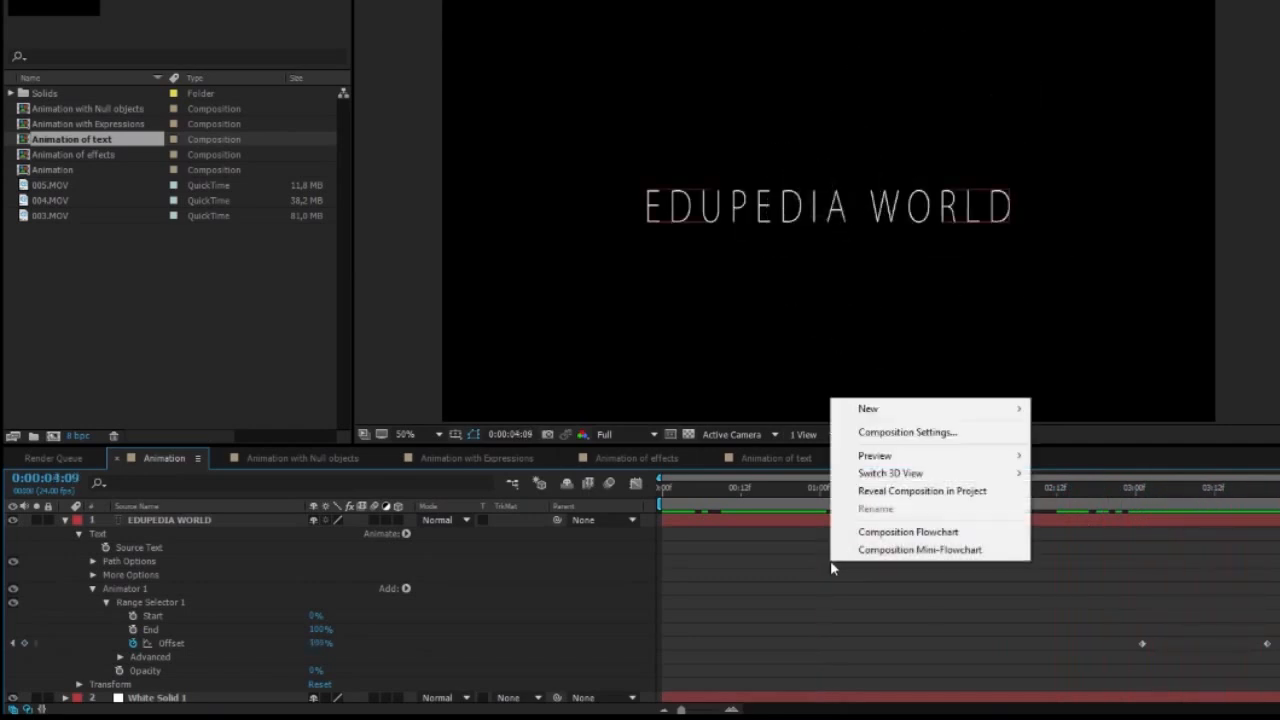
click(893, 433)
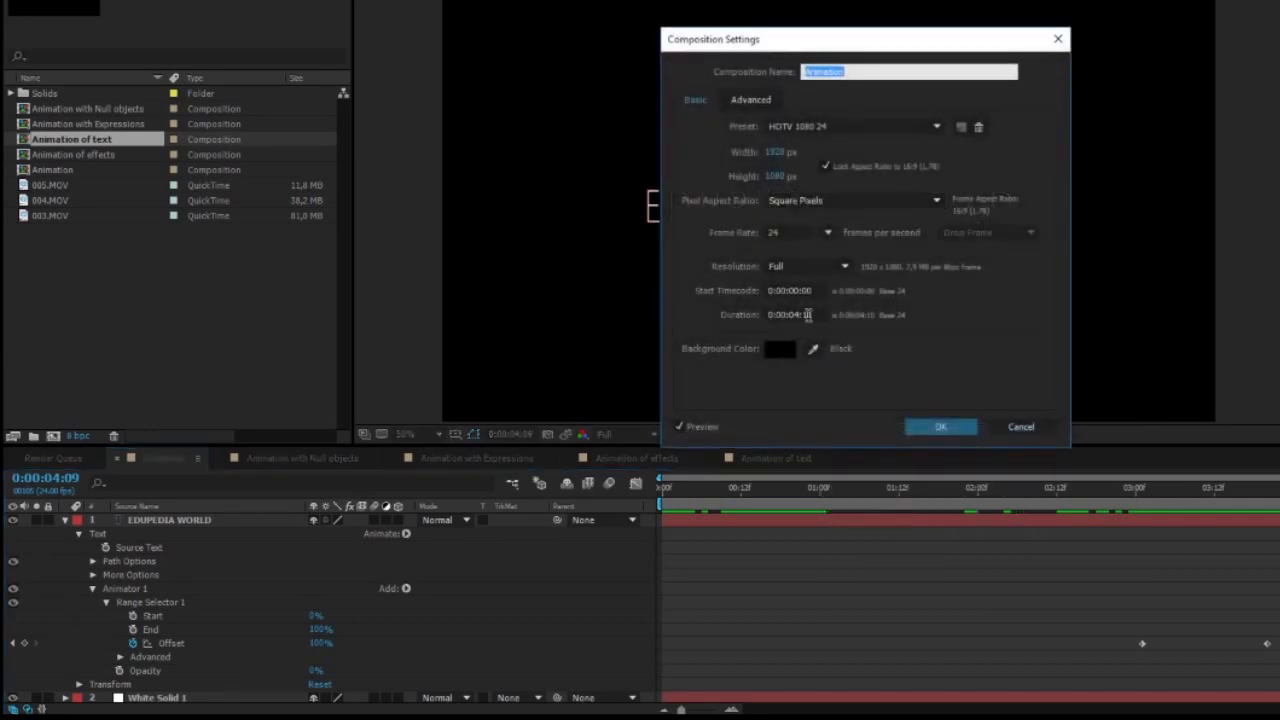
click(803, 314)
key(BackSpace)
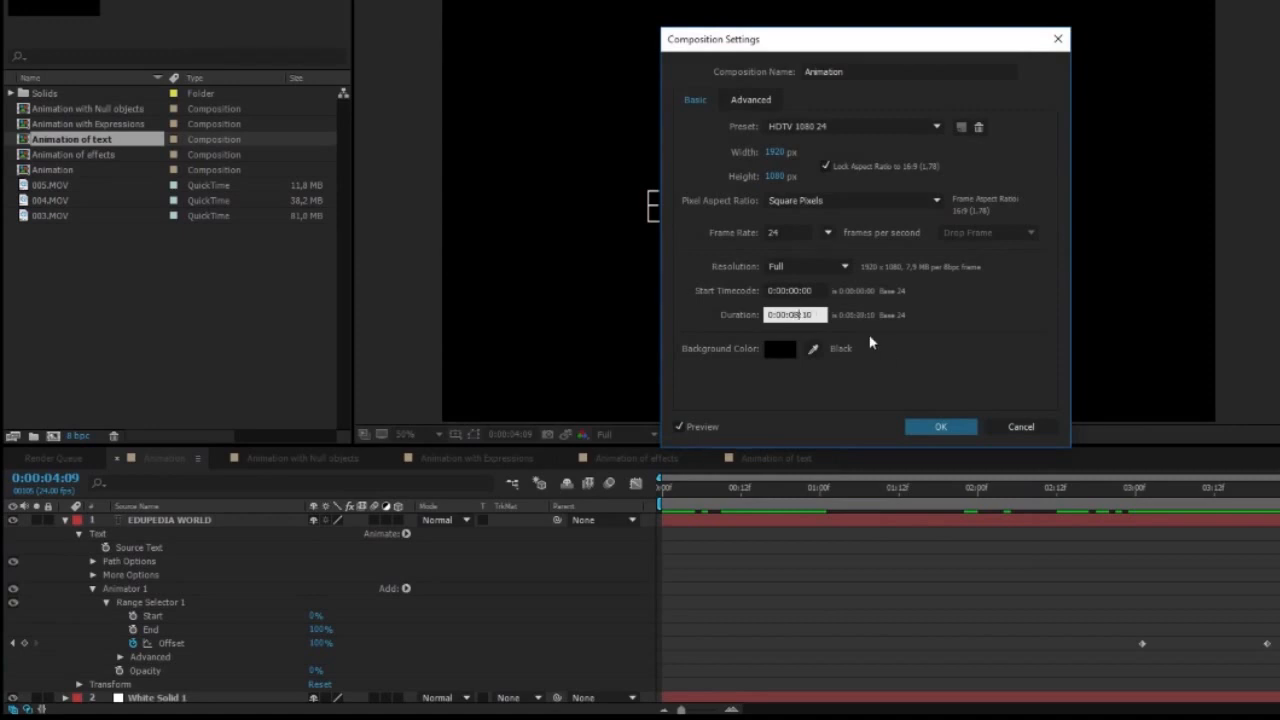
click(952, 429)
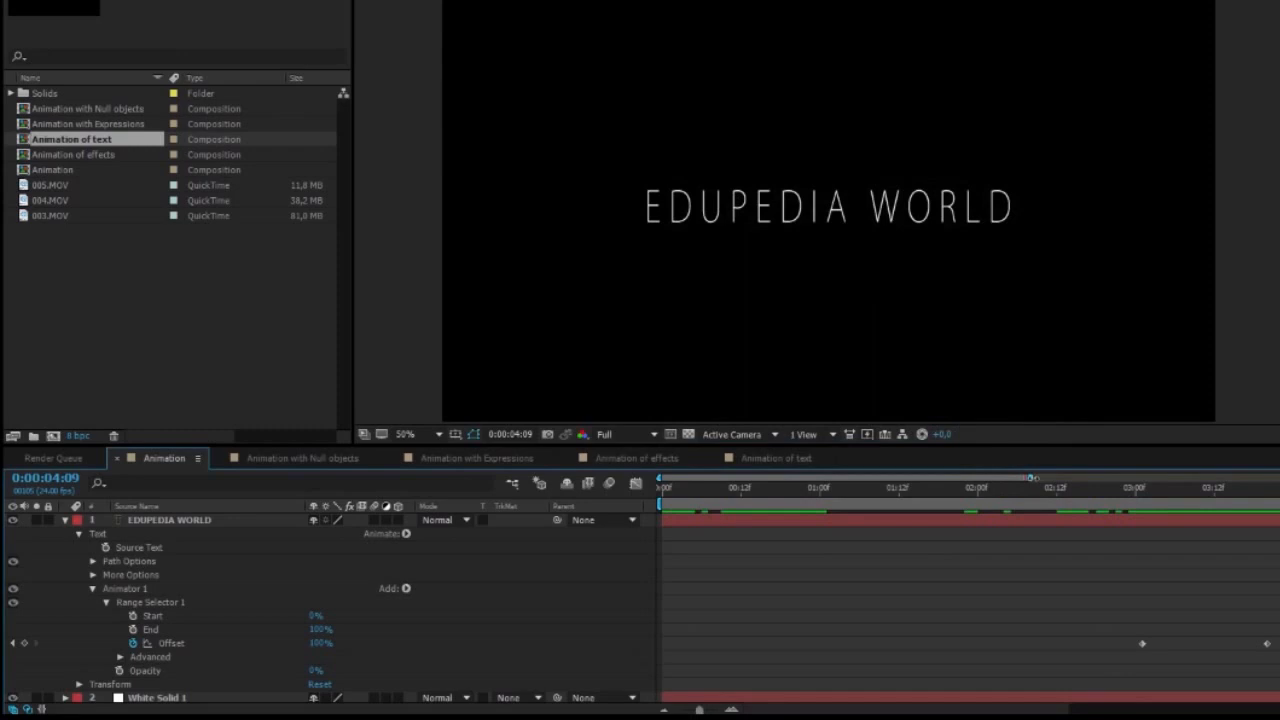
Step: Move the title's Offset keyframes around the white square's end so the reveal runs from 0:00:04:05 to 0:00:04:17
click(1005, 493)
drag(1005, 493, 1013, 461)
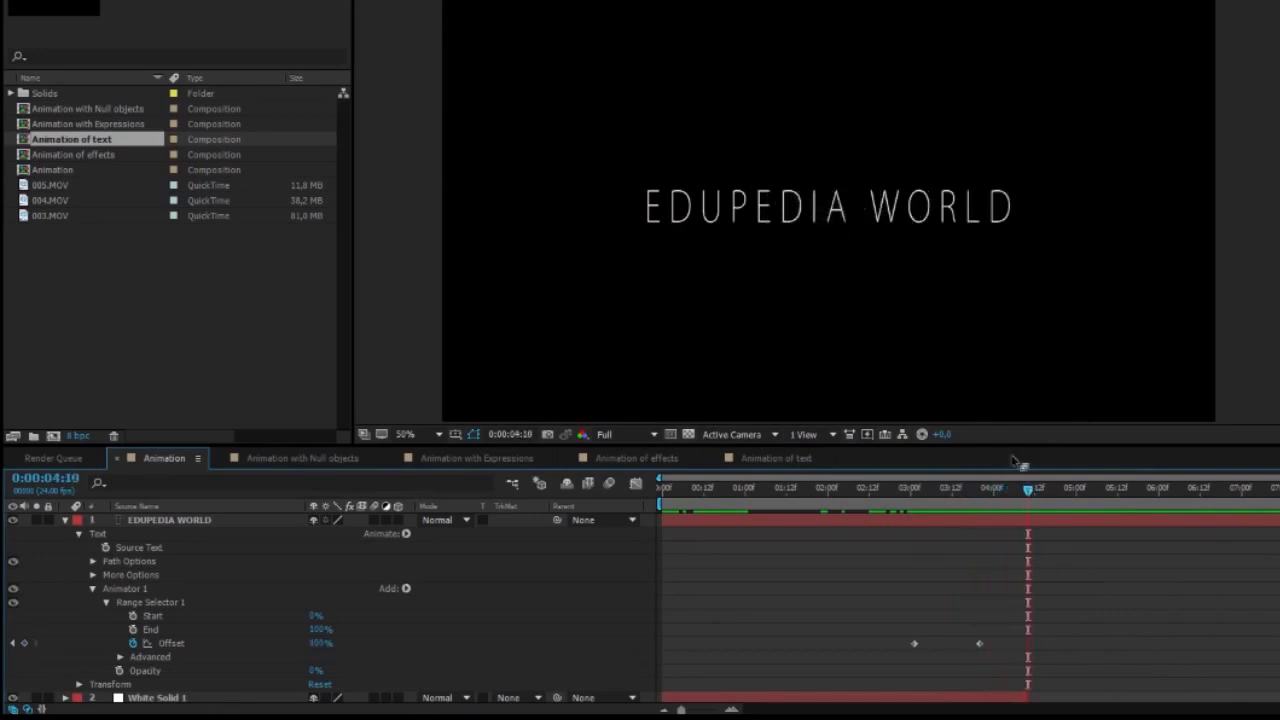
mouse_move(872, 601)
mouse_down()
mouse_move(1020, 673)
mouse_move(1039, 652)
mouse_move(1086, 649)
mouse_move(1063, 645)
mouse_up()
mouse_move(991, 619)
mouse_down()
mouse_move(1064, 657)
mouse_move(1049, 646)
mouse_up()
click(1065, 654)
click(1063, 645)
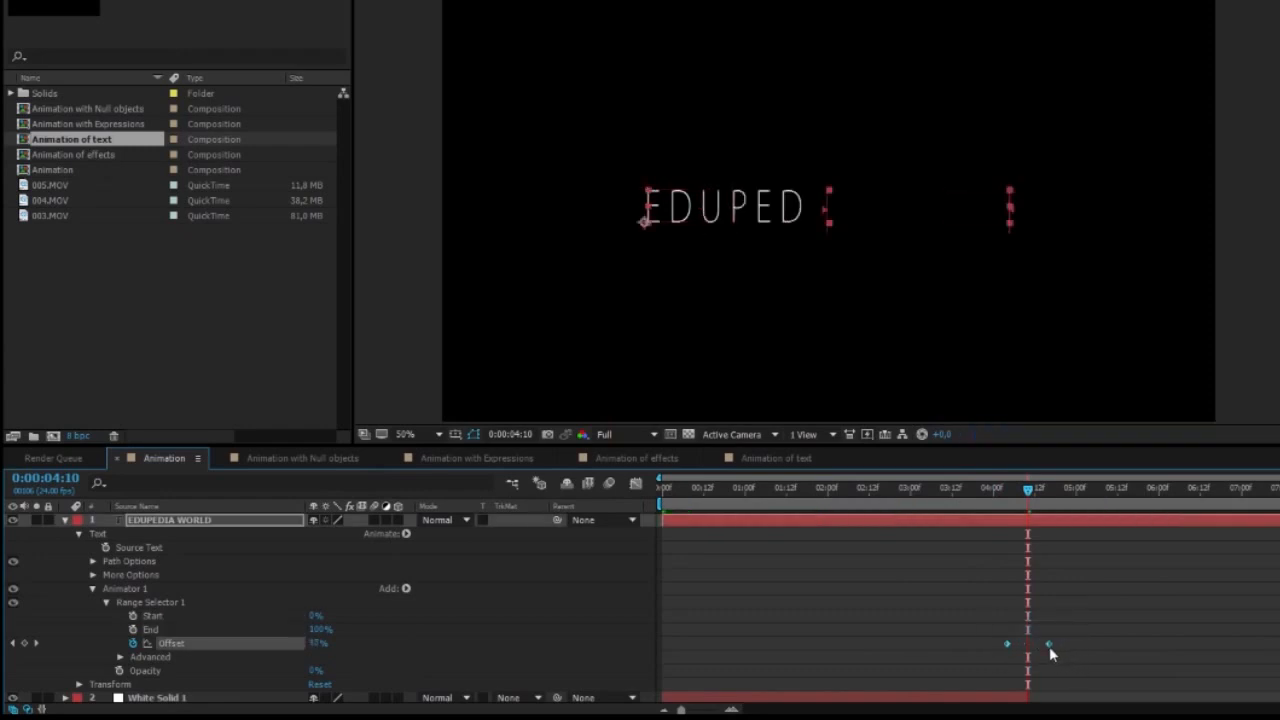
Step: Start the work area at 0:00:03:00 and preview the square's exit together with the title's reveal
click(975, 499)
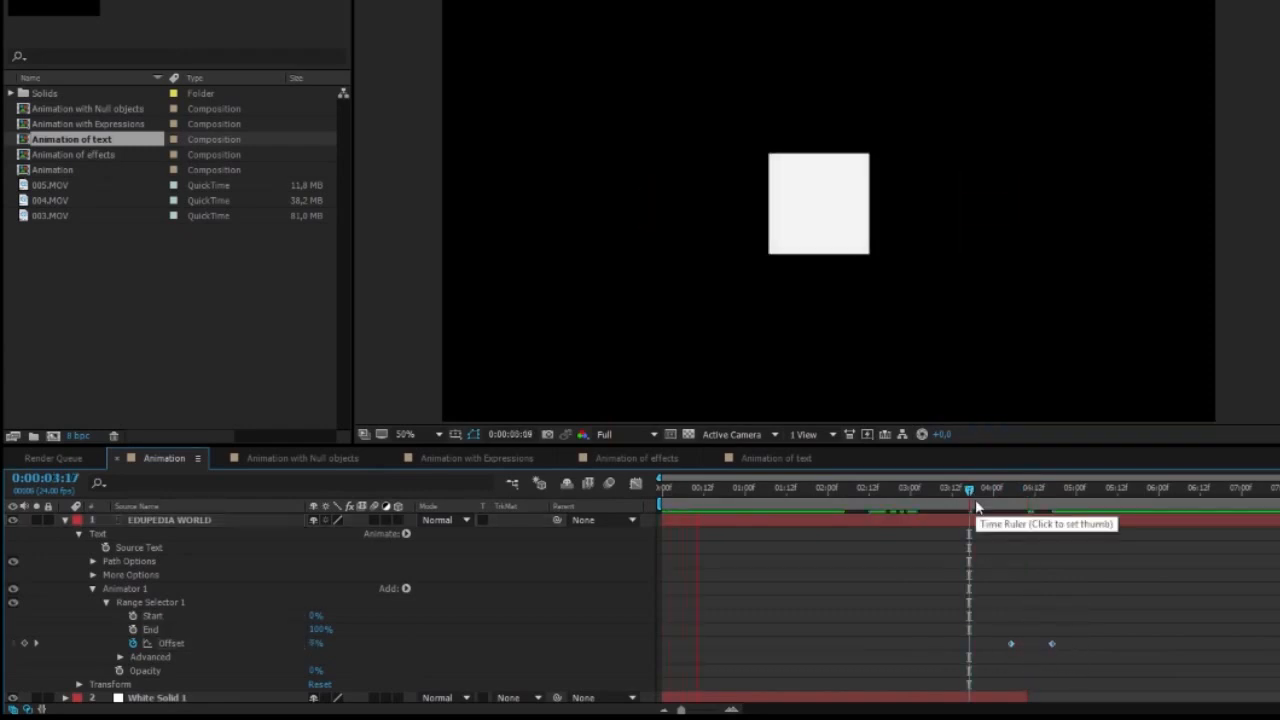
click(910, 490)
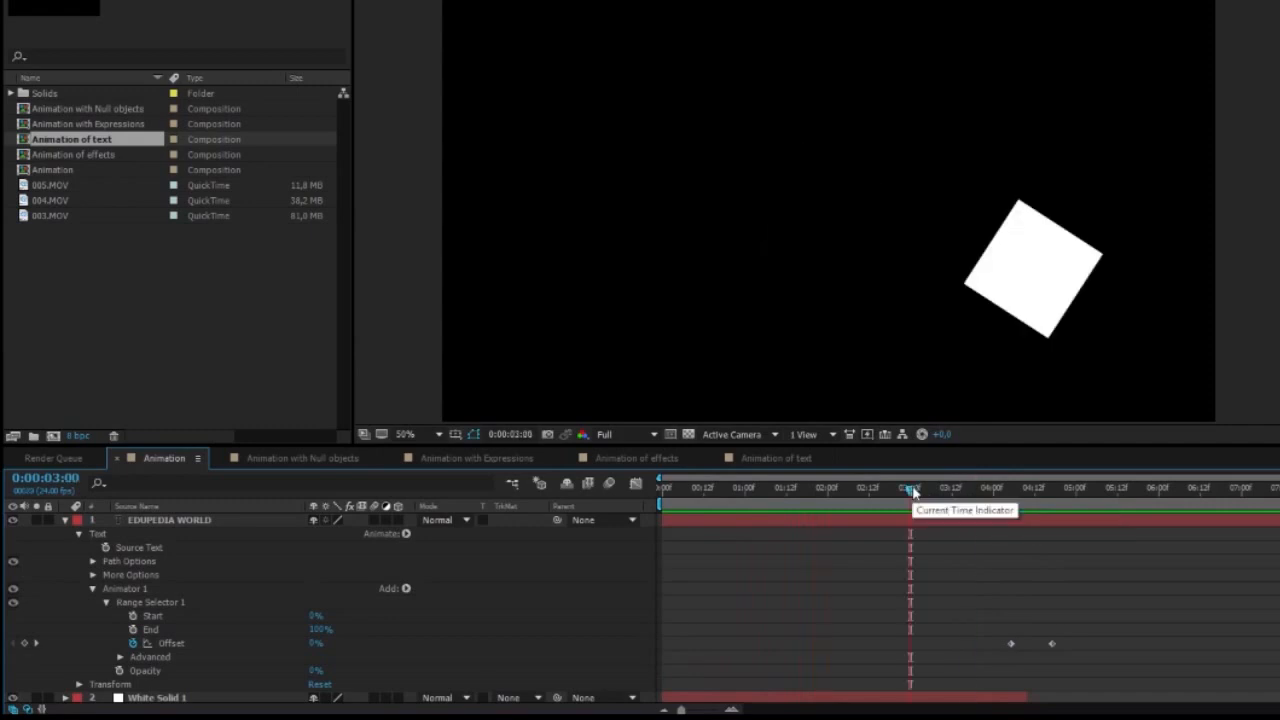
key(space)
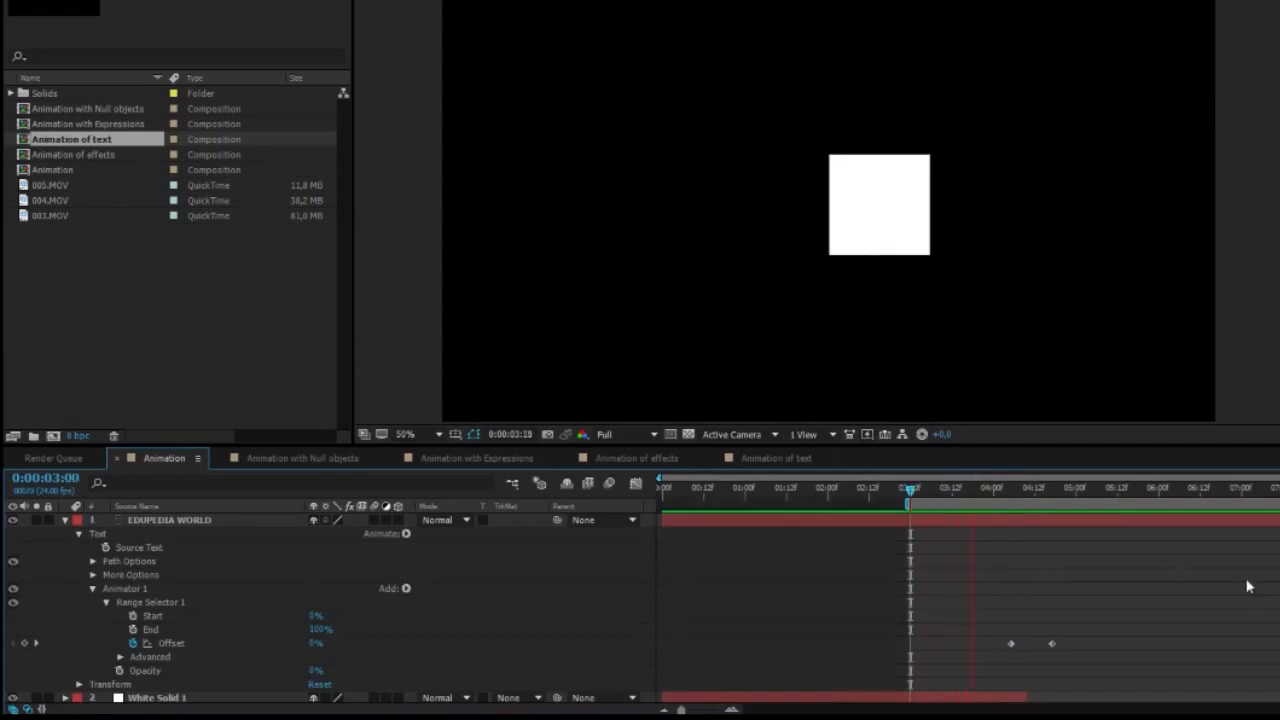
Step: Try an Offset of 46% on the title's keyframe at 0:00:04:17, scrub through it, and undo the change
click(1032, 492)
drag(1033, 503, 1086, 530)
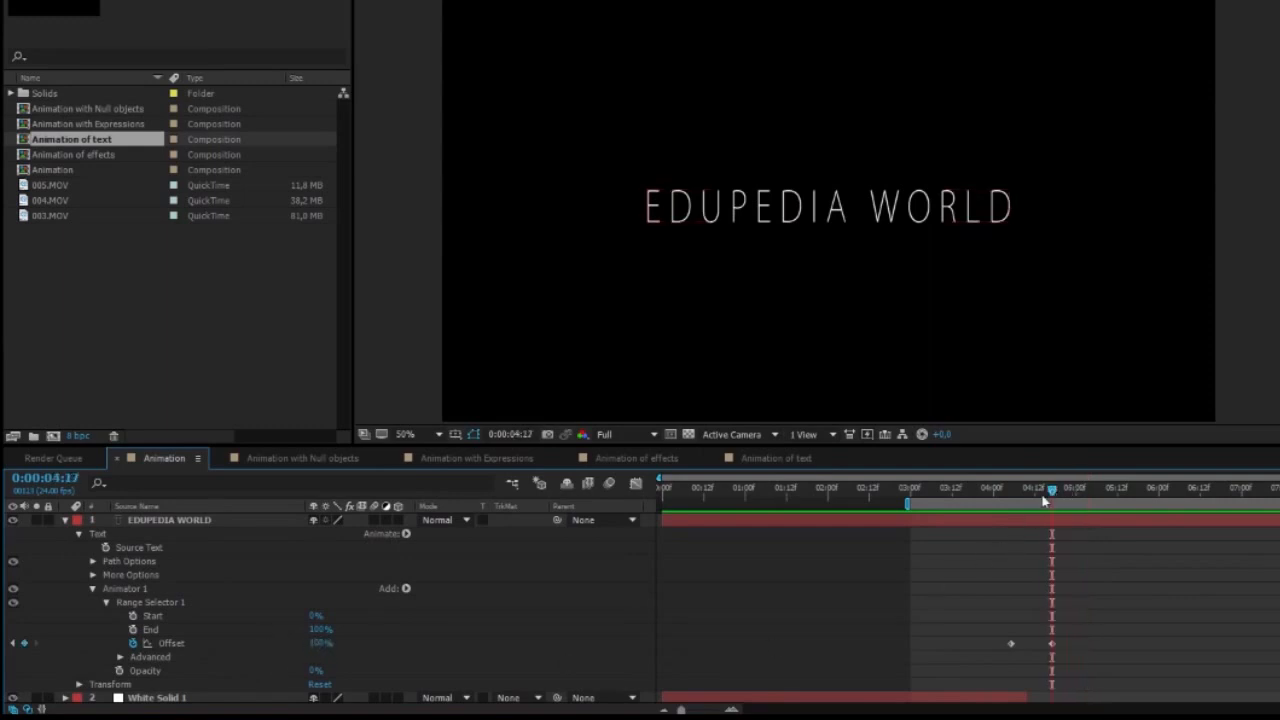
drag(320, 643, 306, 612)
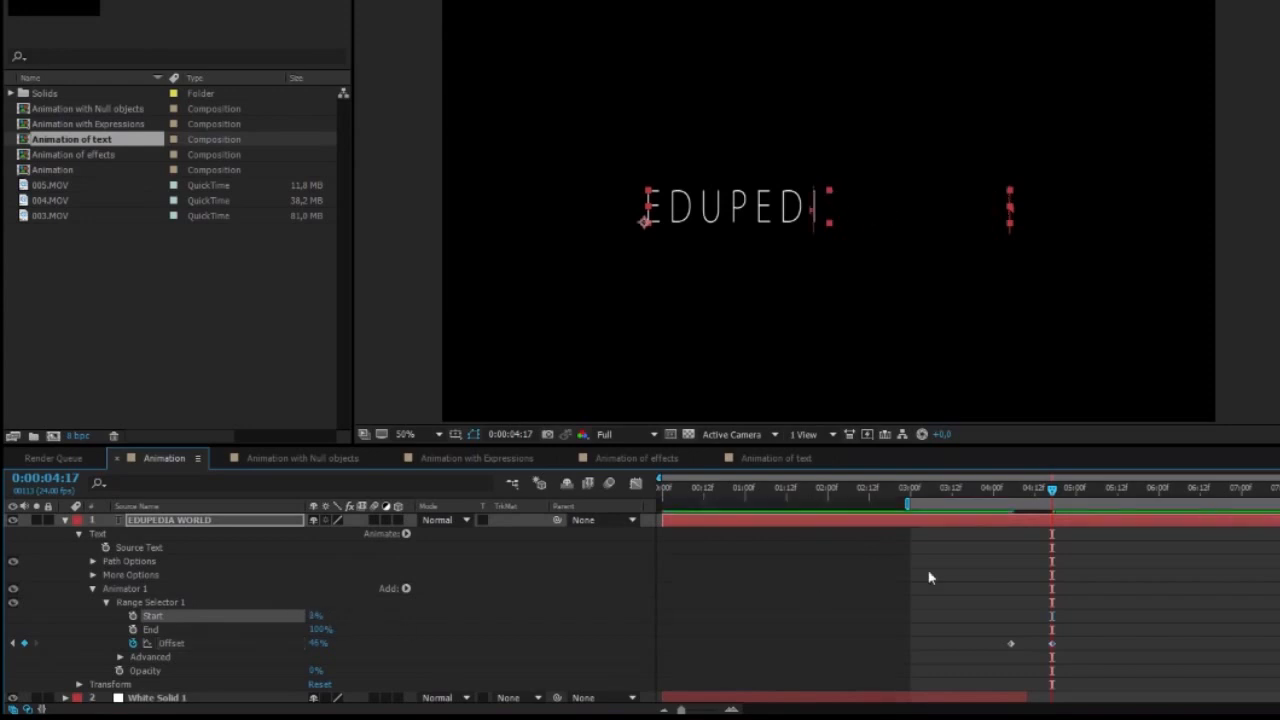
mouse_move(1040, 493)
mouse_down()
mouse_move(986, 503)
mouse_move(1055, 509)
mouse_up()
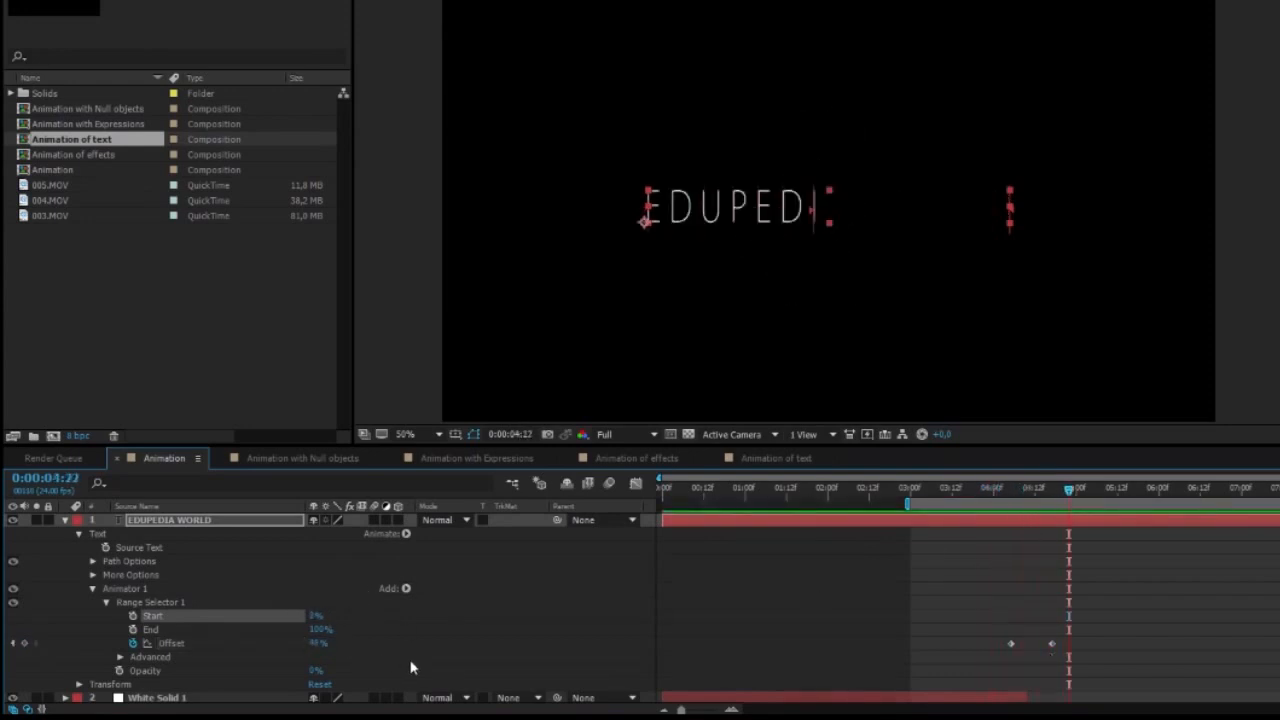
key(ctrl+z)
key(ctrl+z)
Step: Scrub through the reveal to 0:00:04:15 and move the title's anchor point to the centre of the text
drag(1049, 497, 1083, 513)
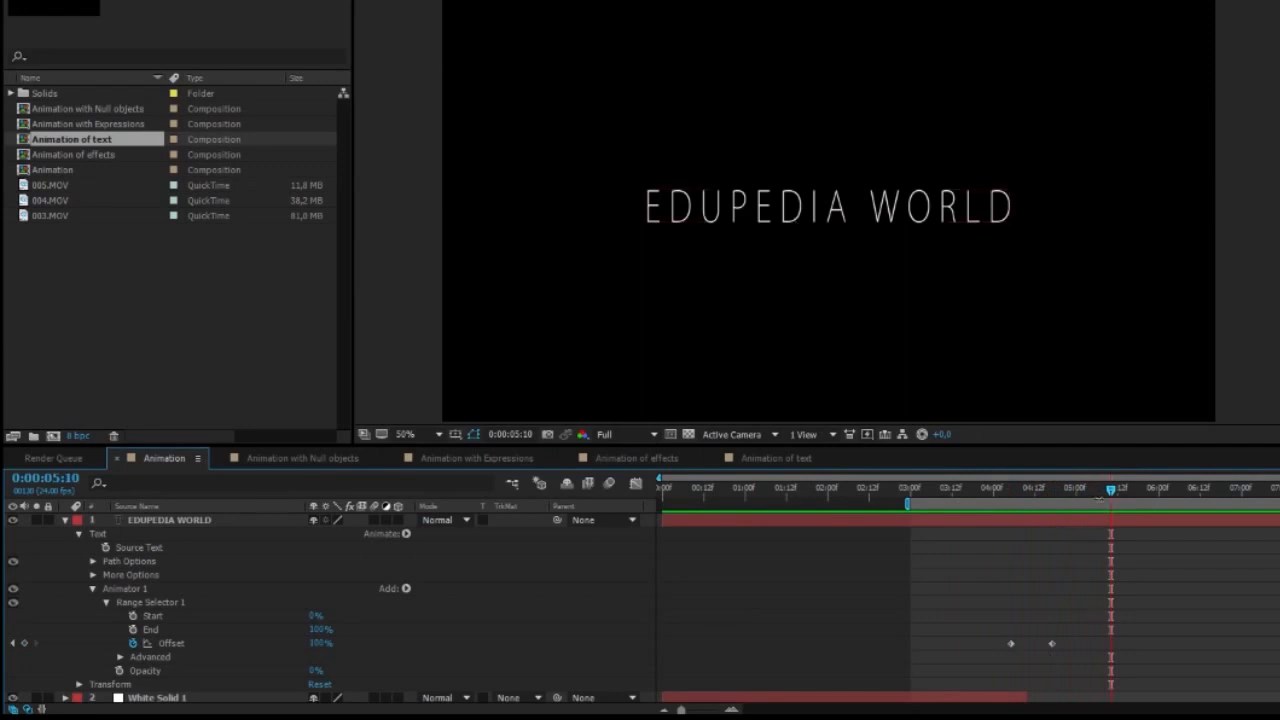
drag(1091, 498, 1052, 507)
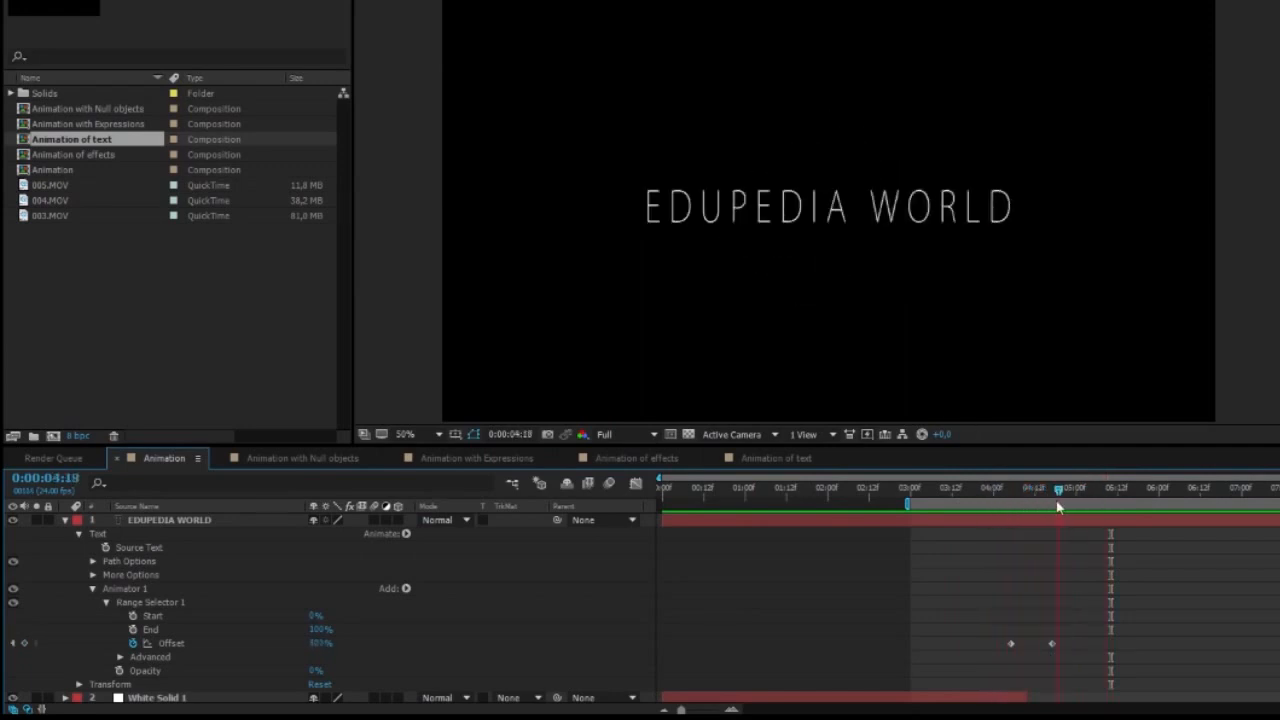
drag(1135, 497, 1041, 490)
click(645, 222)
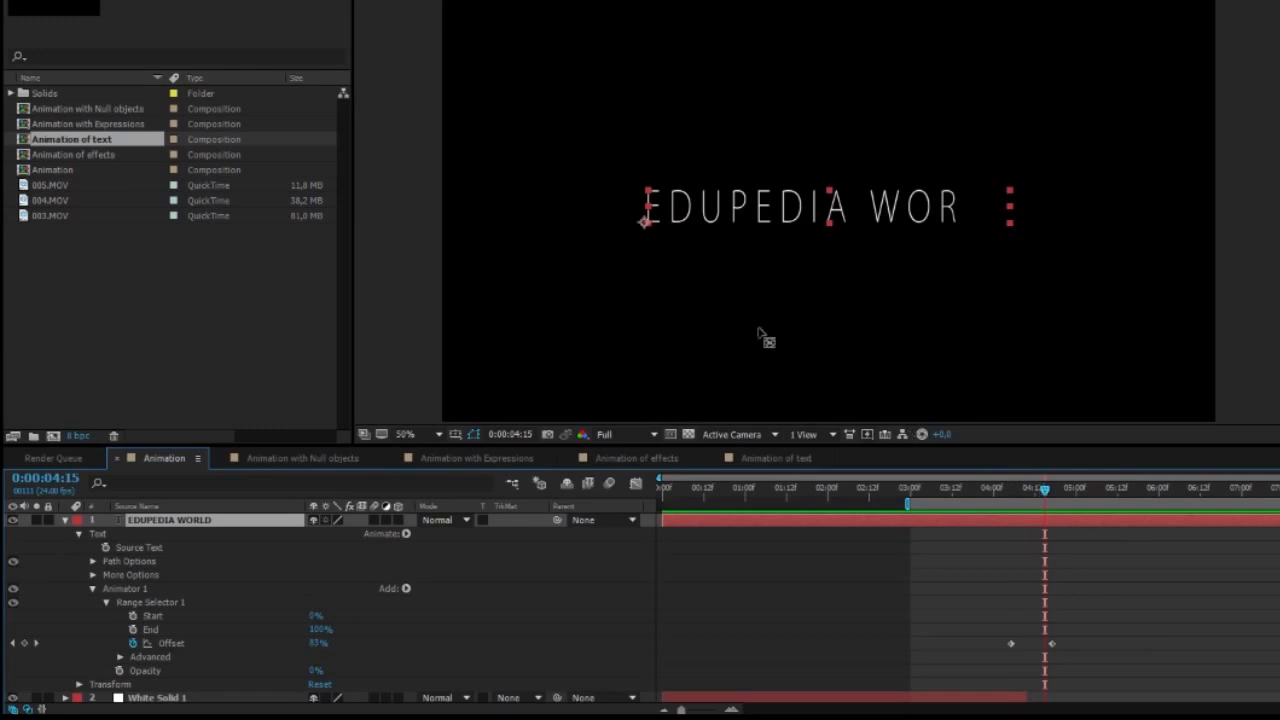
drag(647, 223, 828, 205)
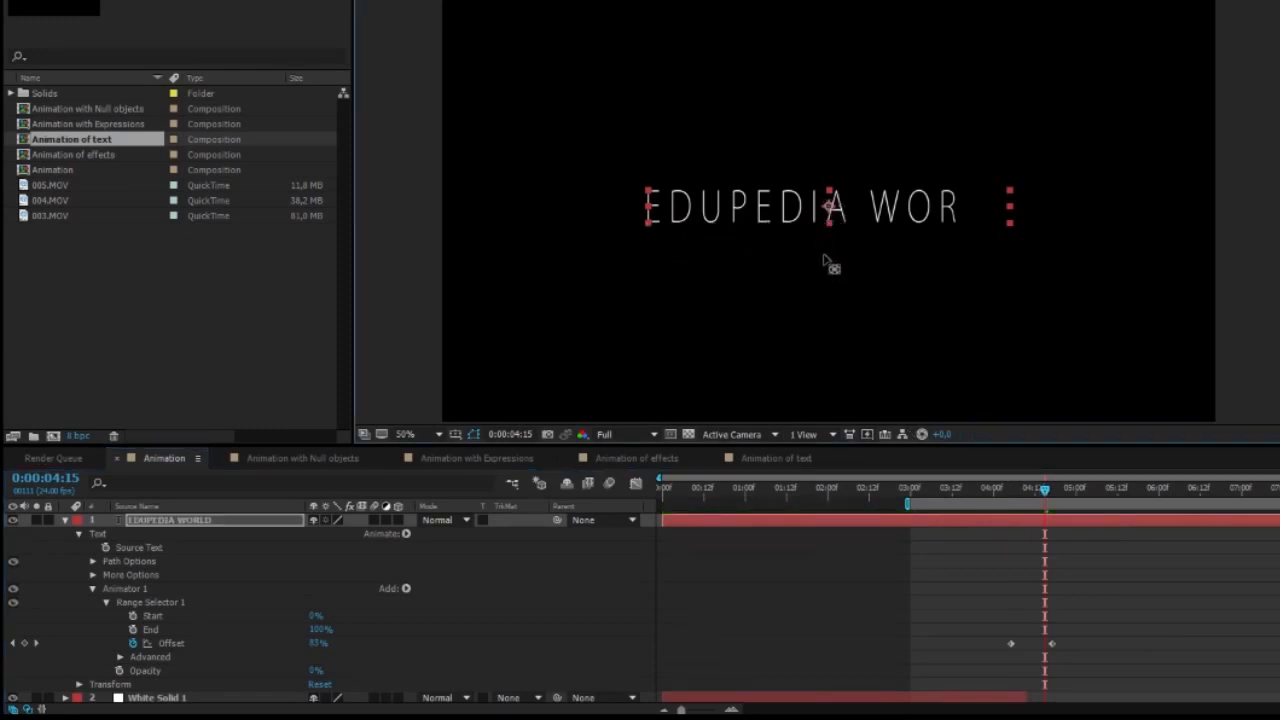
click(843, 286)
click(830, 210)
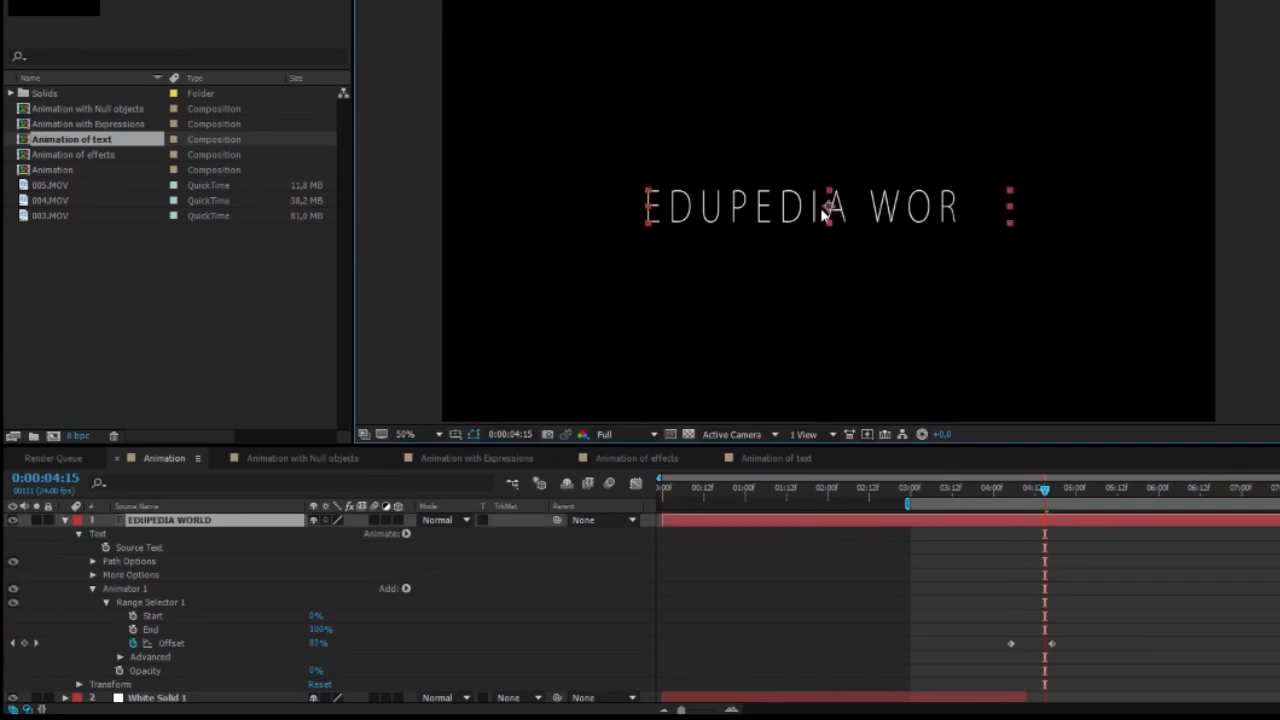
Step: Keyframe the title's Scale at 100% at 0:00:04:05 and enlarge it at a second keyframe shortly before 0:00:07:00
drag(1046, 495, 1013, 492)
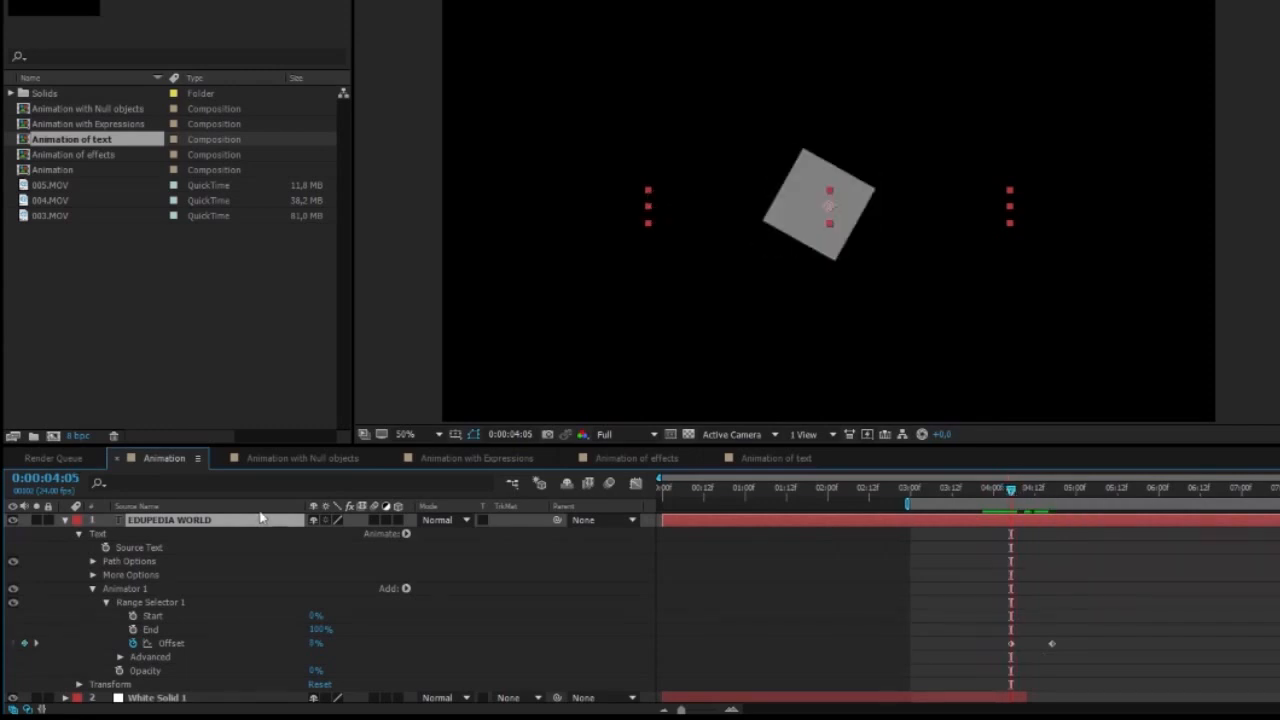
key(s)
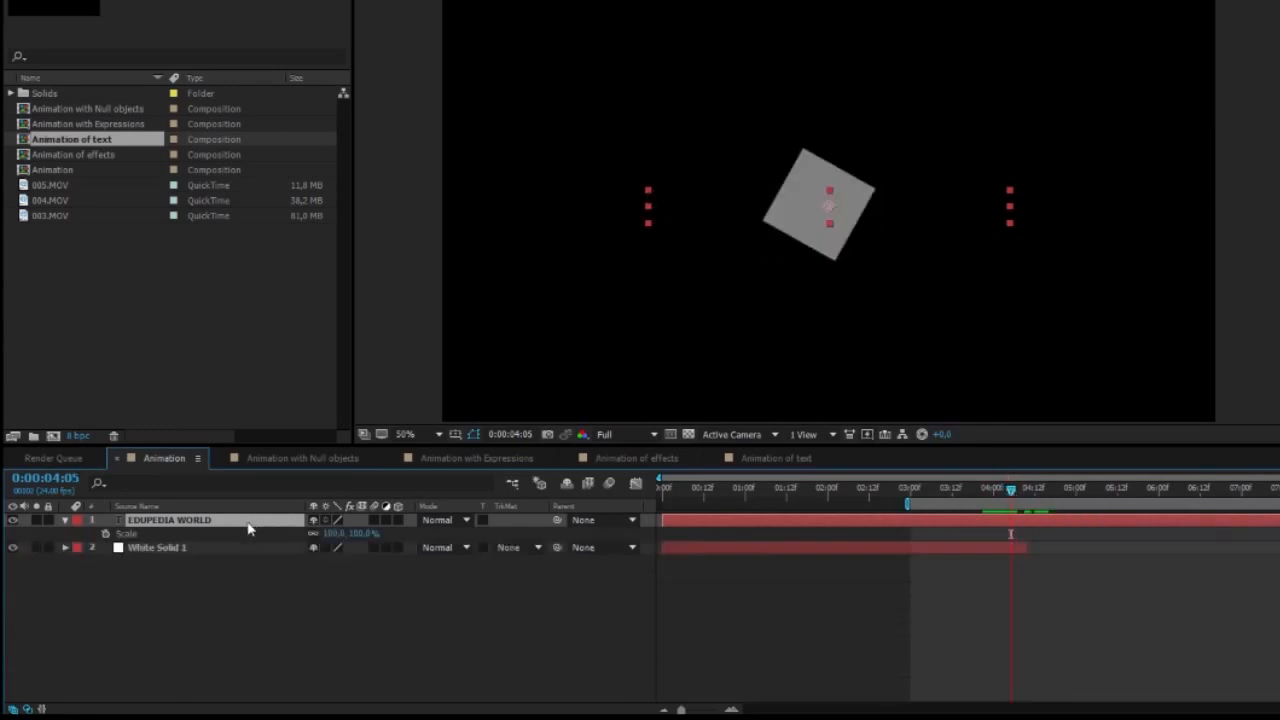
click(106, 533)
drag(1017, 490, 1228, 490)
drag(335, 538, 351, 538)
Step: Fade out the title with Opacity keyframes of 100% just after 0:00:06:00 and 0% at 0:00:06:13
drag(1218, 497, 1180, 499)
key(t)
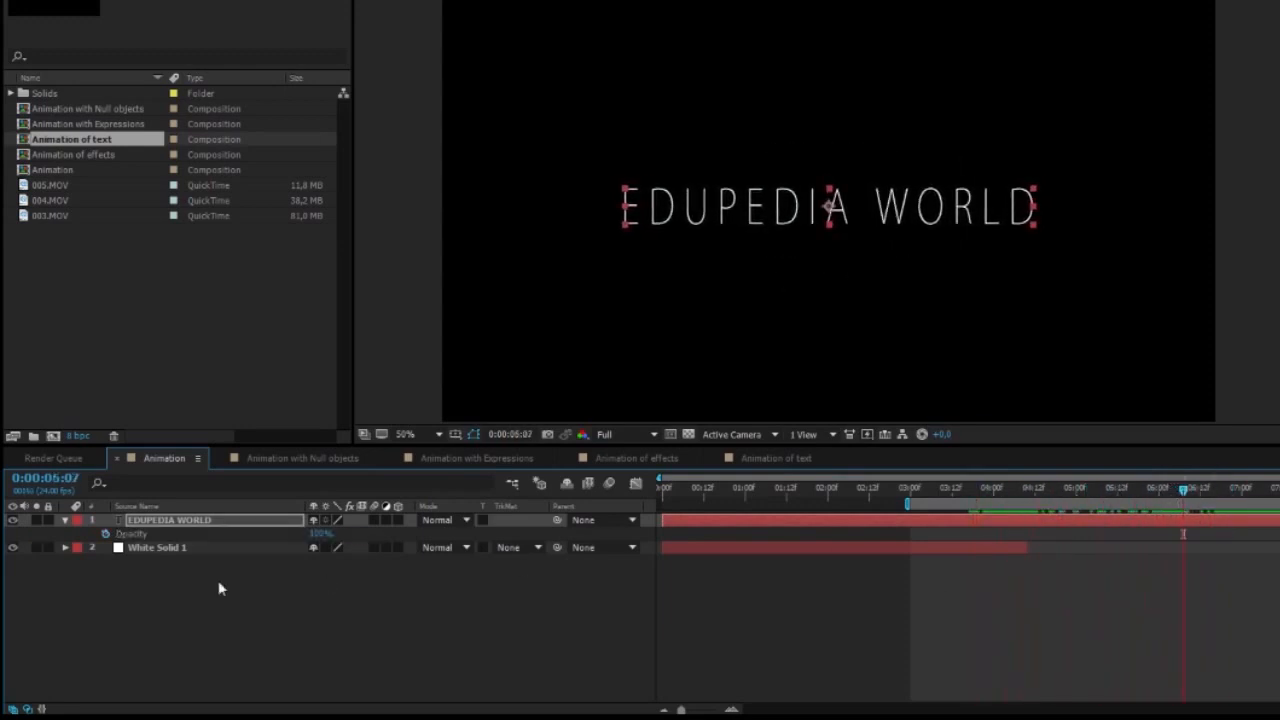
click(105, 533)
click(1191, 488)
drag(1197, 485, 1204, 488)
click(321, 533)
text(0)
key(Return)
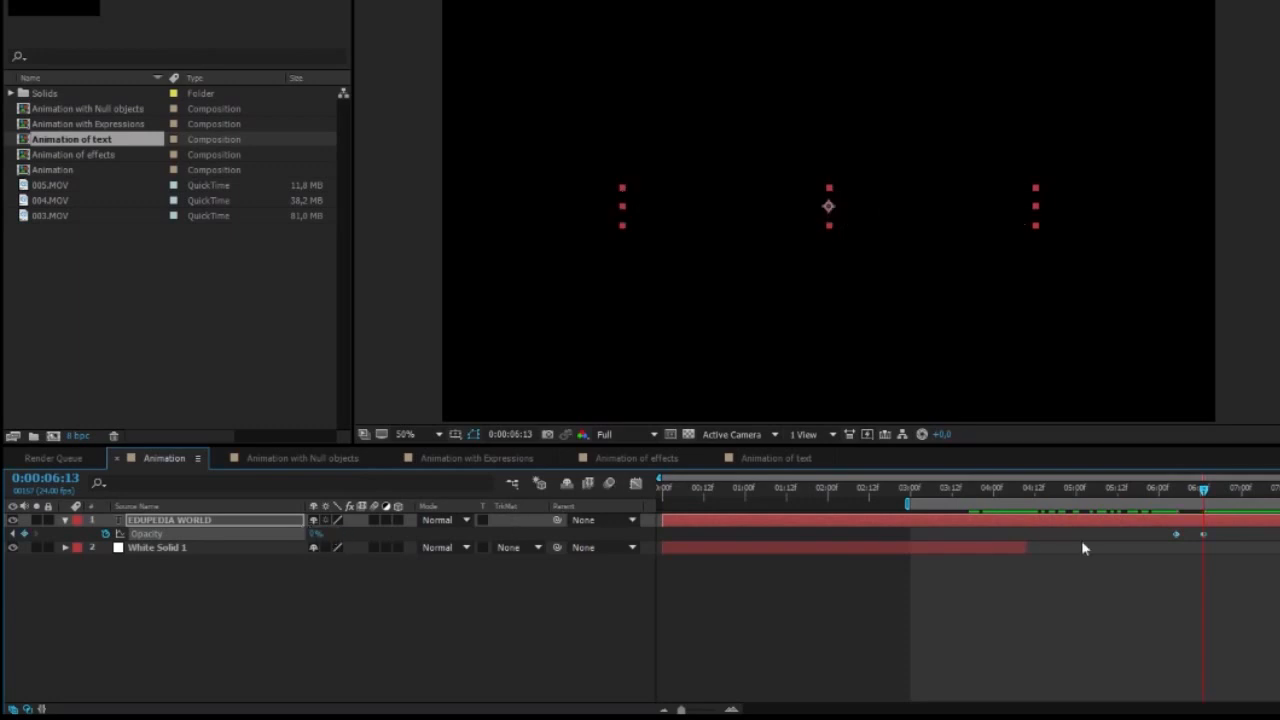
Step: Set the work area from the composition's start to 0:00:06:13, trim the composition to it and preview from the beginning
key(n)
drag(909, 503, 662, 503)
right_click(1182, 505)
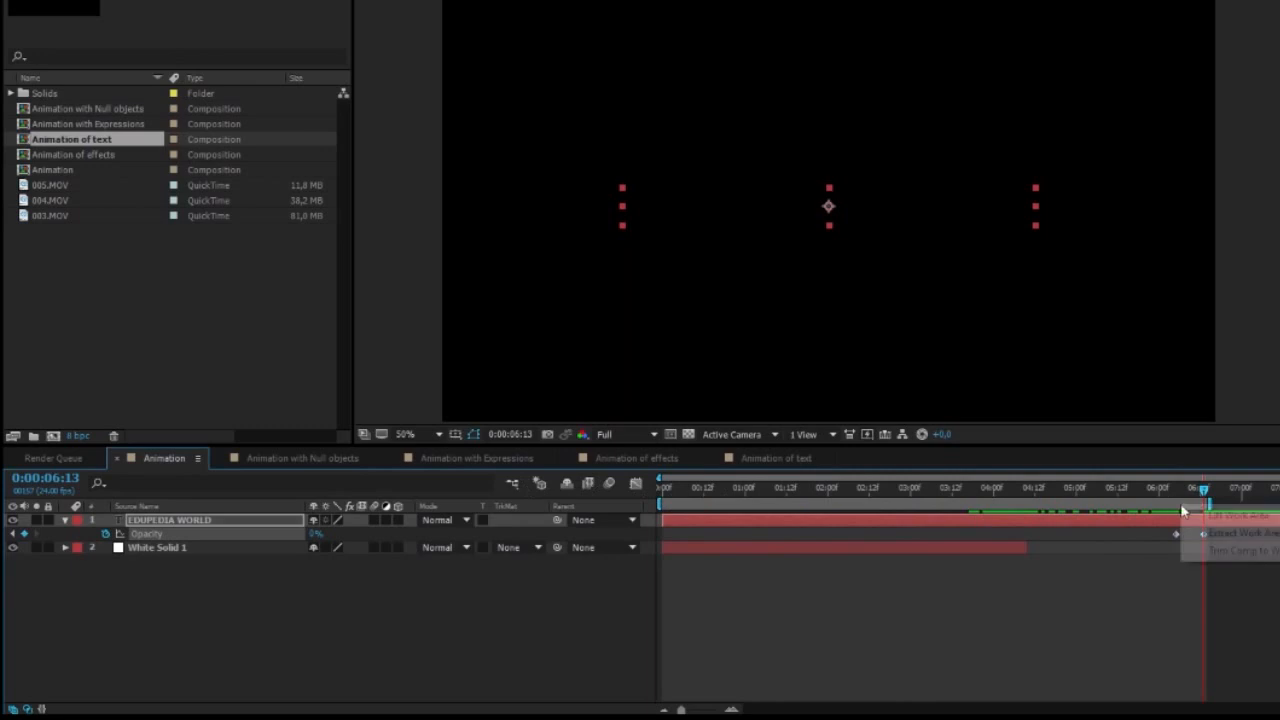
click(1227, 553)
click(1089, 605)
drag(726, 490, 527, 477)
key(space)
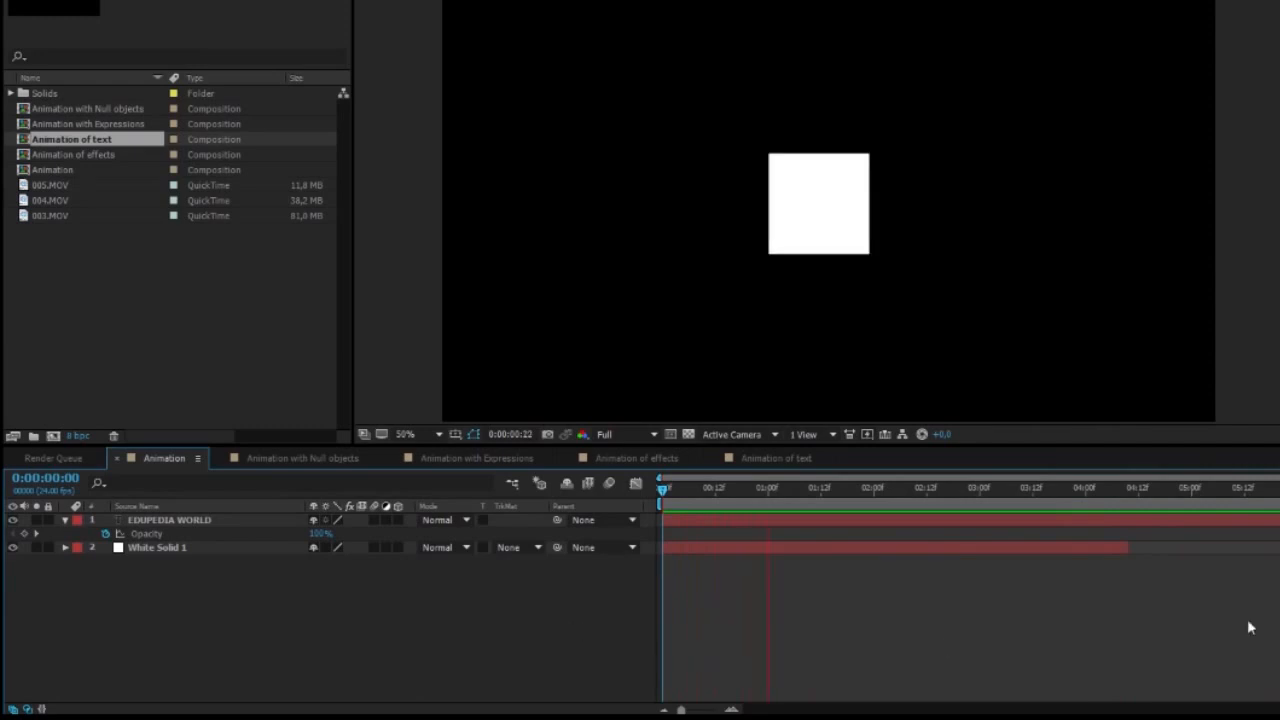
Step: Reveal the title's Scale keyframes, set its Scale to 104.2% at 0:00:06:13 and preview the slower growth
click(1160, 489)
key(s)
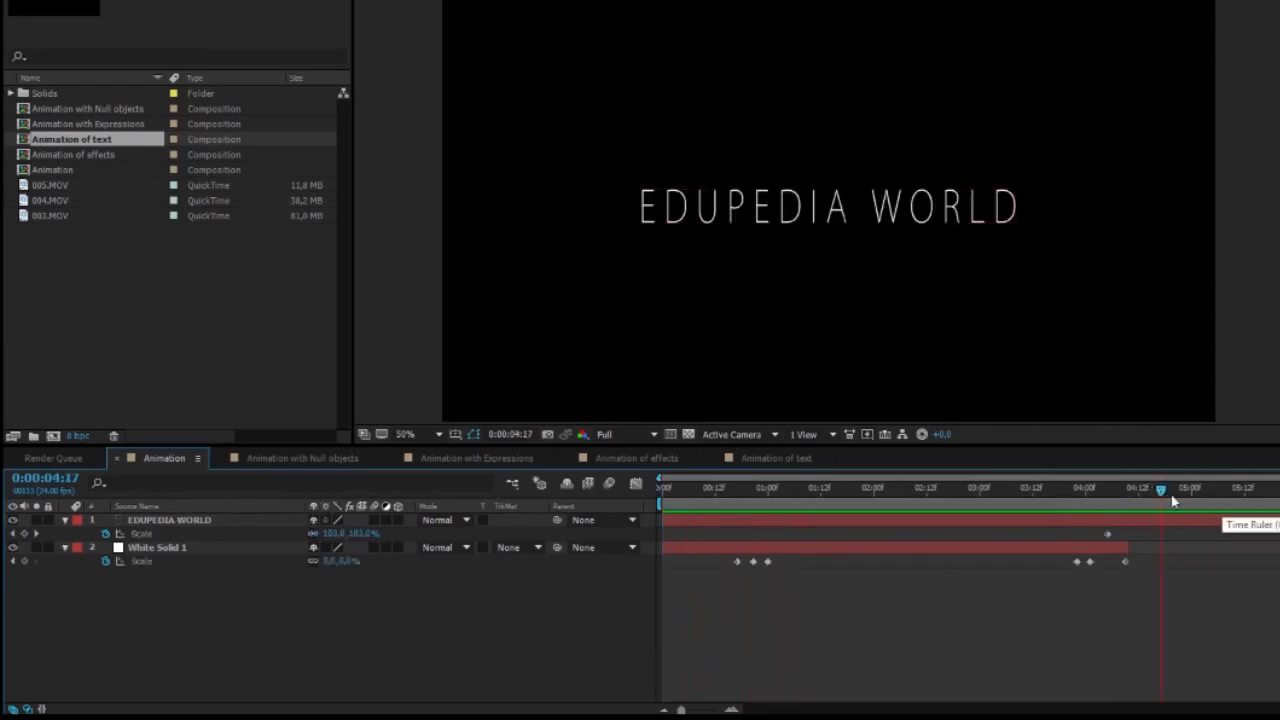
click(200, 522)
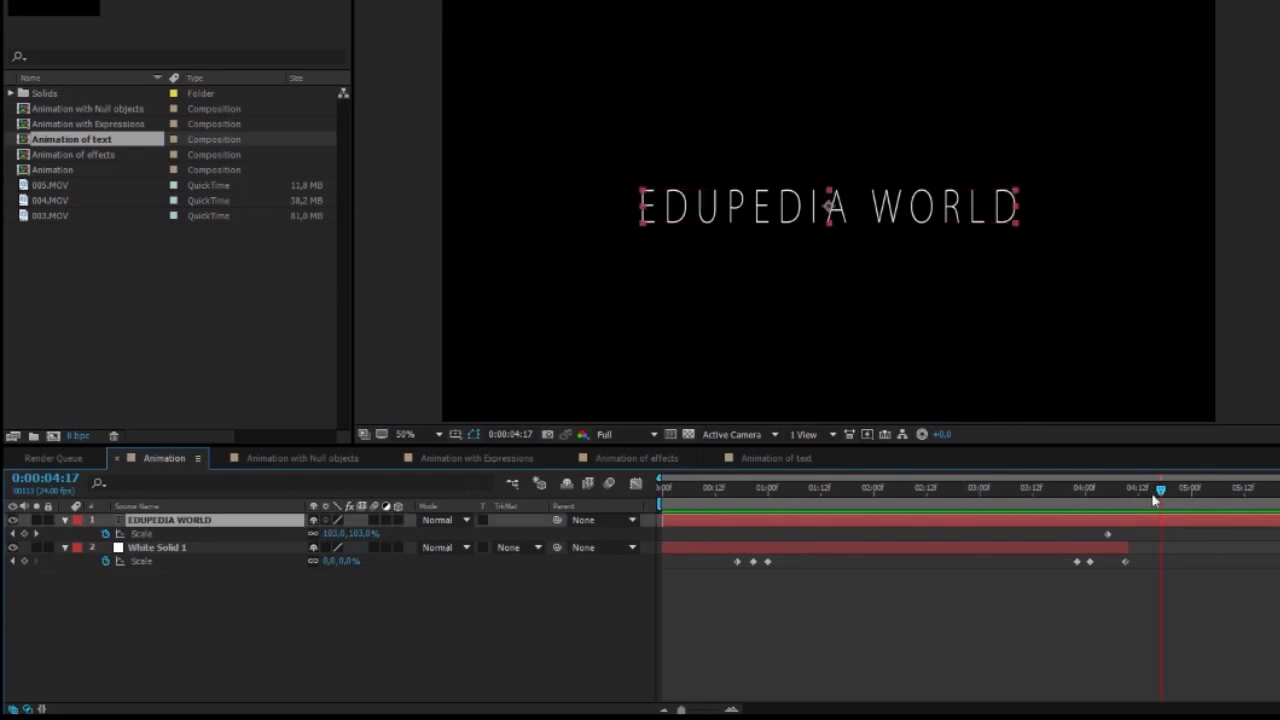
drag(1162, 491, 1279, 496)
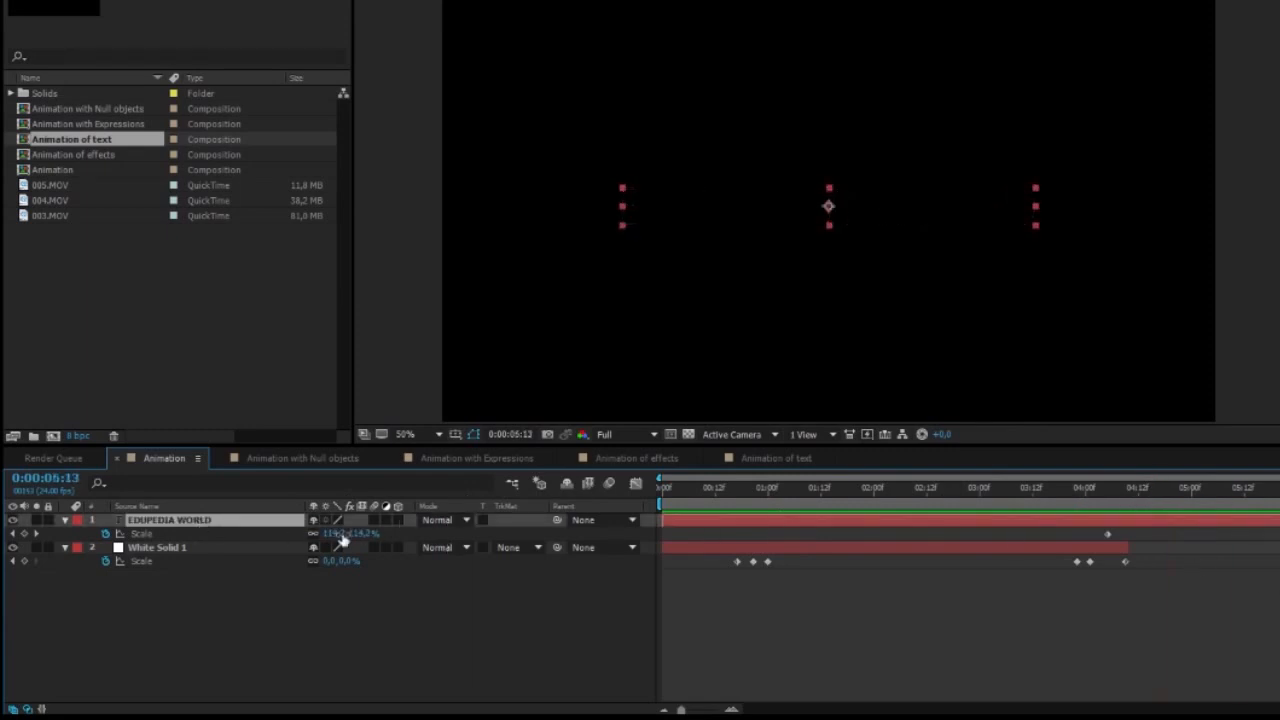
drag(336, 533, 328, 535)
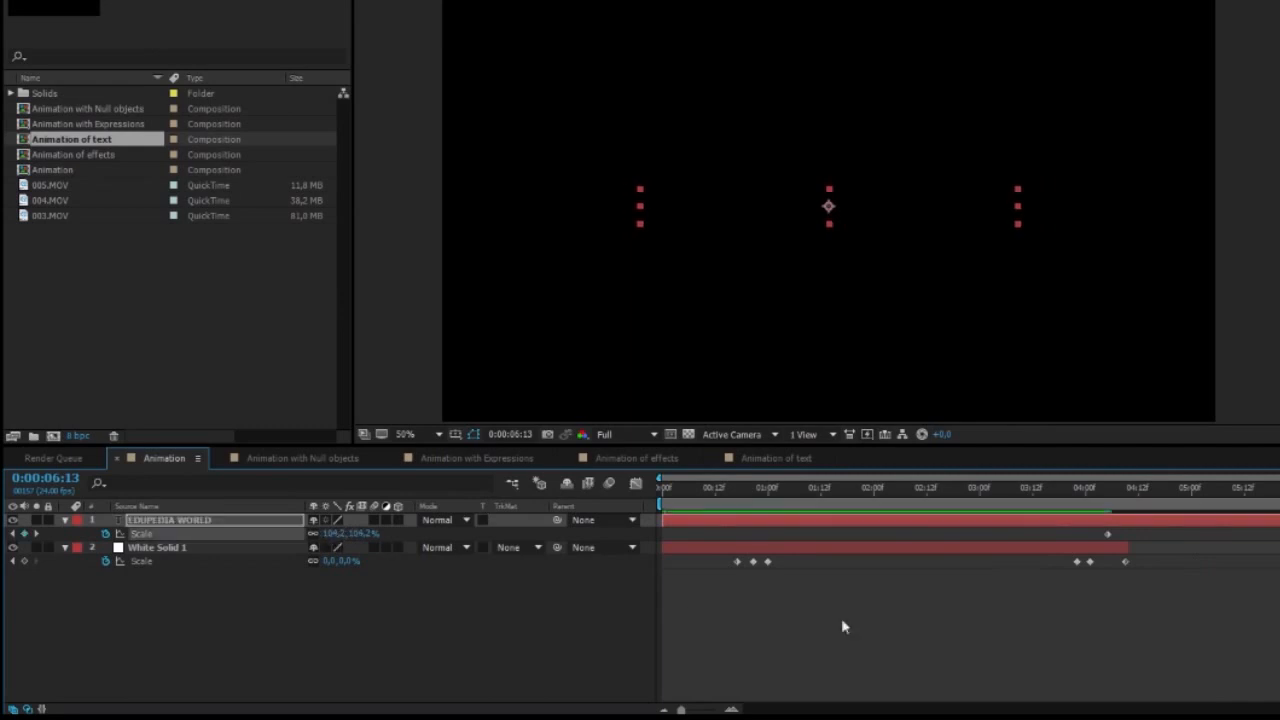
key(space)
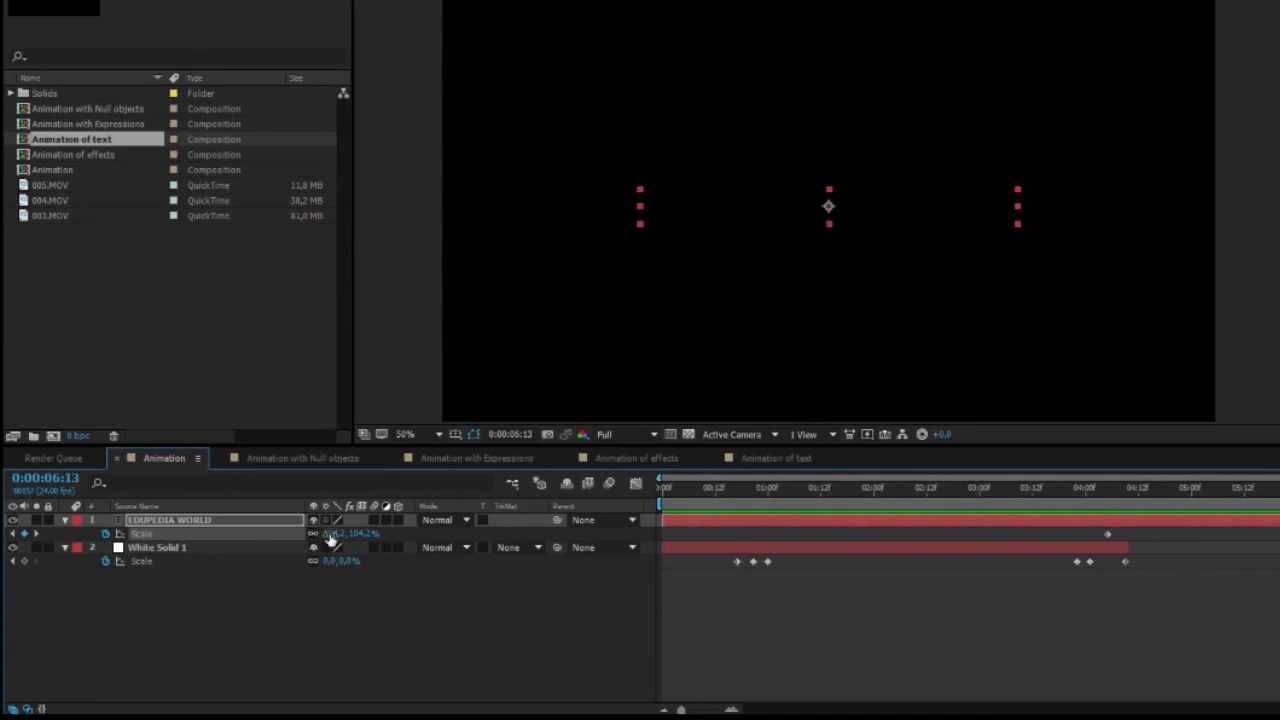
Step: Raise the title's Scale at 0:00:06:13 to about 106% and preview the composition again
drag(331, 535, 335, 541)
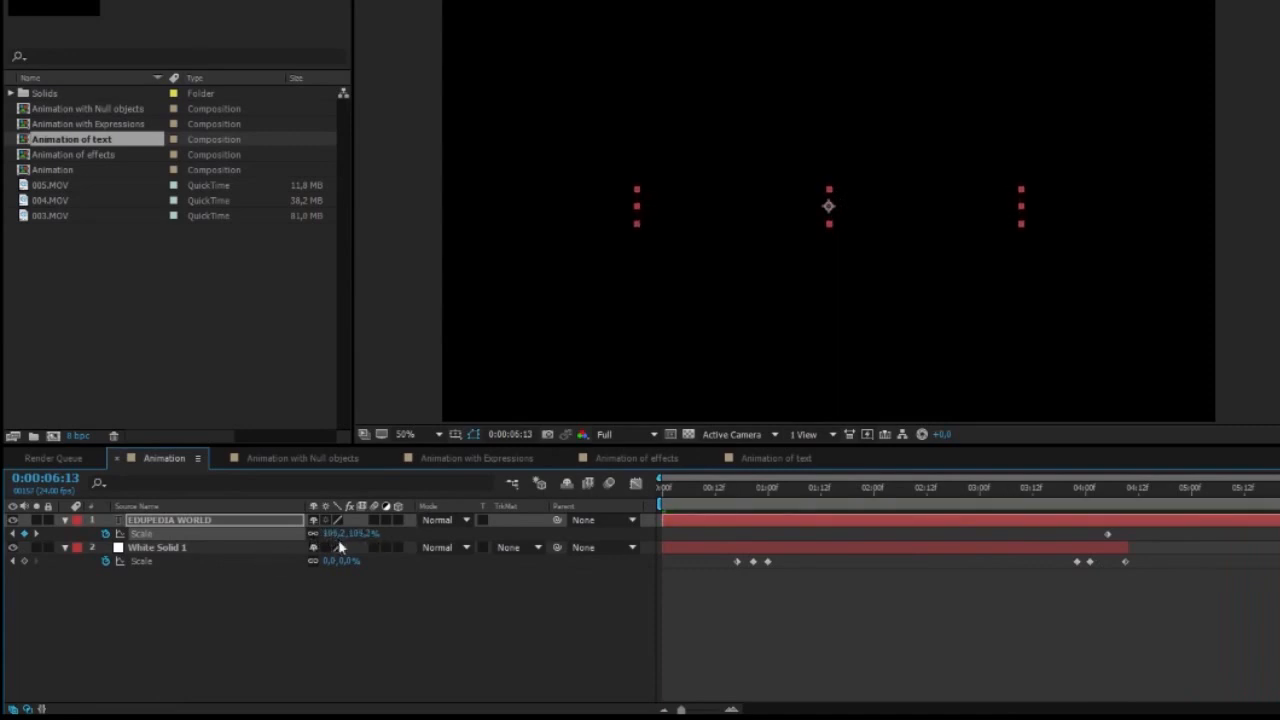
click(398, 589)
key(space)
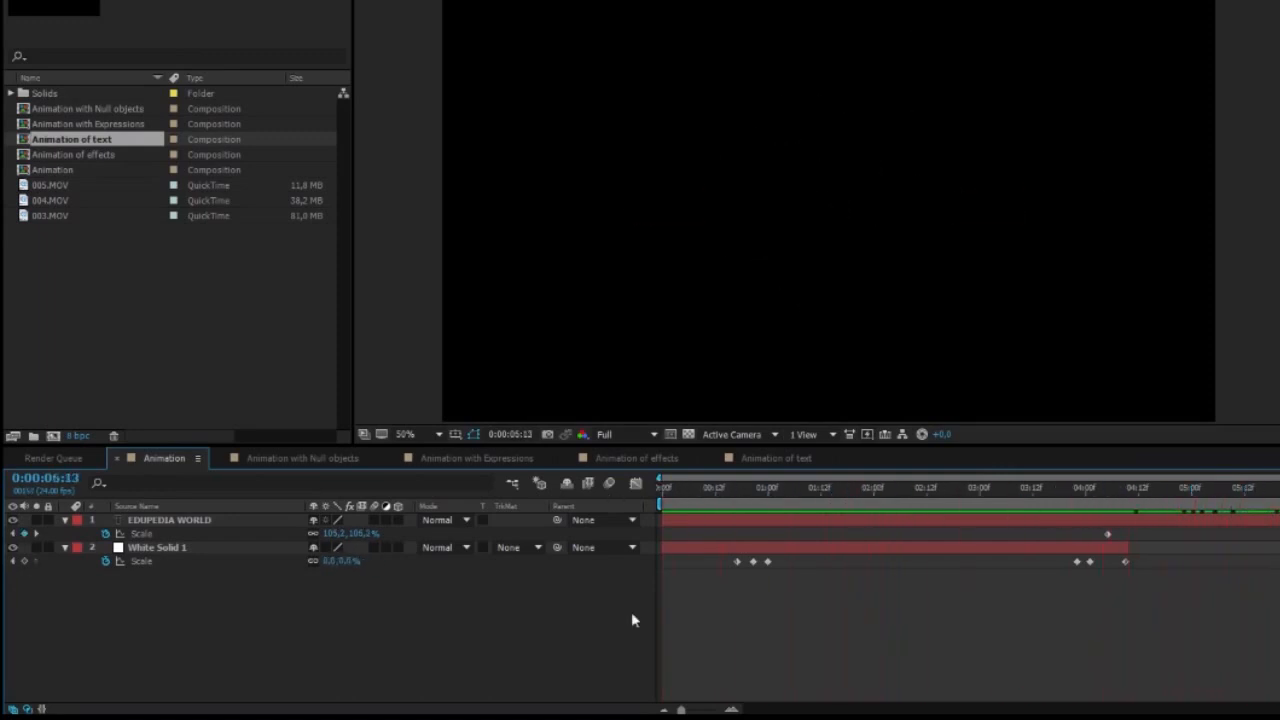
Step: Switch to the Animation of text composition and expand the title layer's text animator properties
click(776, 458)
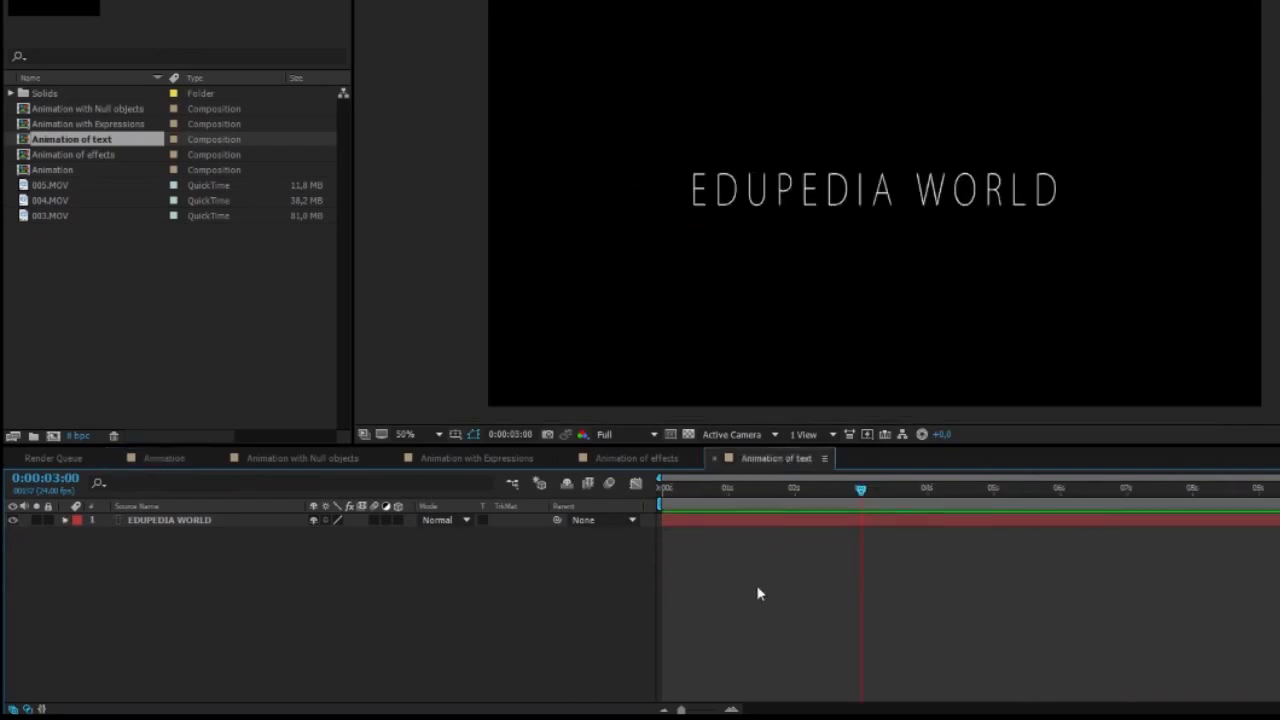
click(133, 520)
click(65, 521)
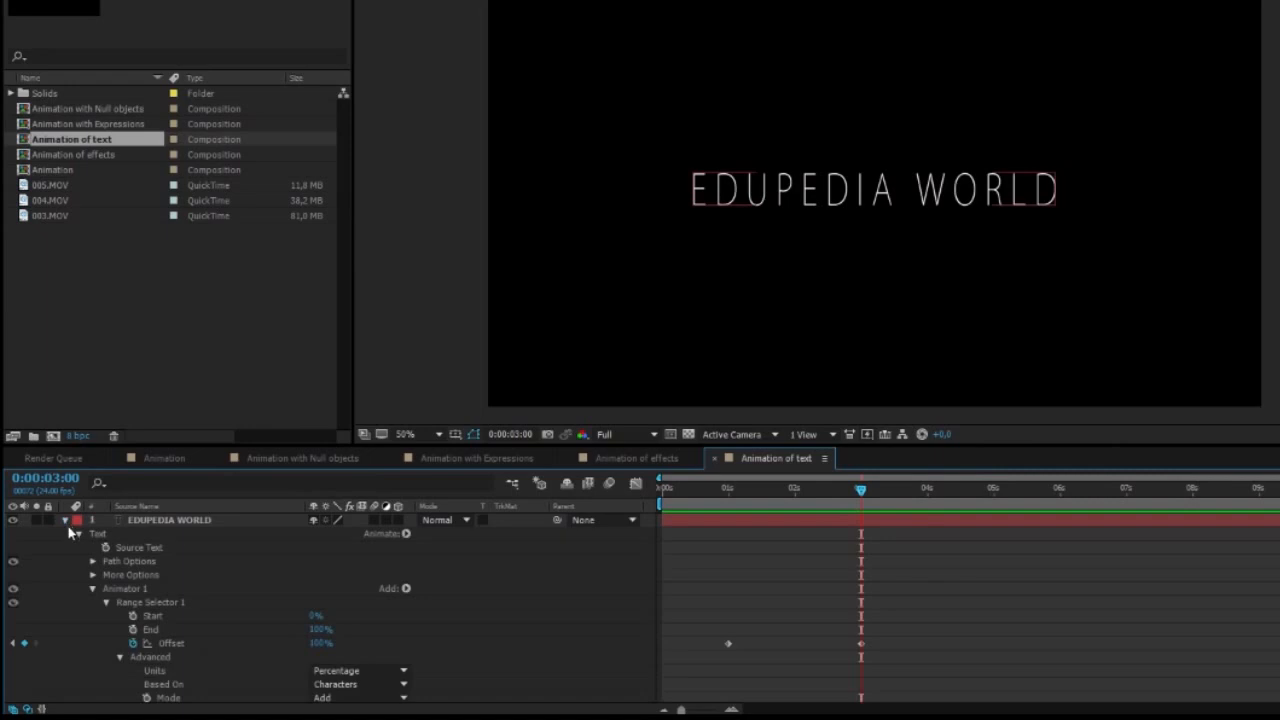
Step: Examine which properties can be added to the EDUPEDIA WORLD title as text animators, without adding any
click(406, 535)
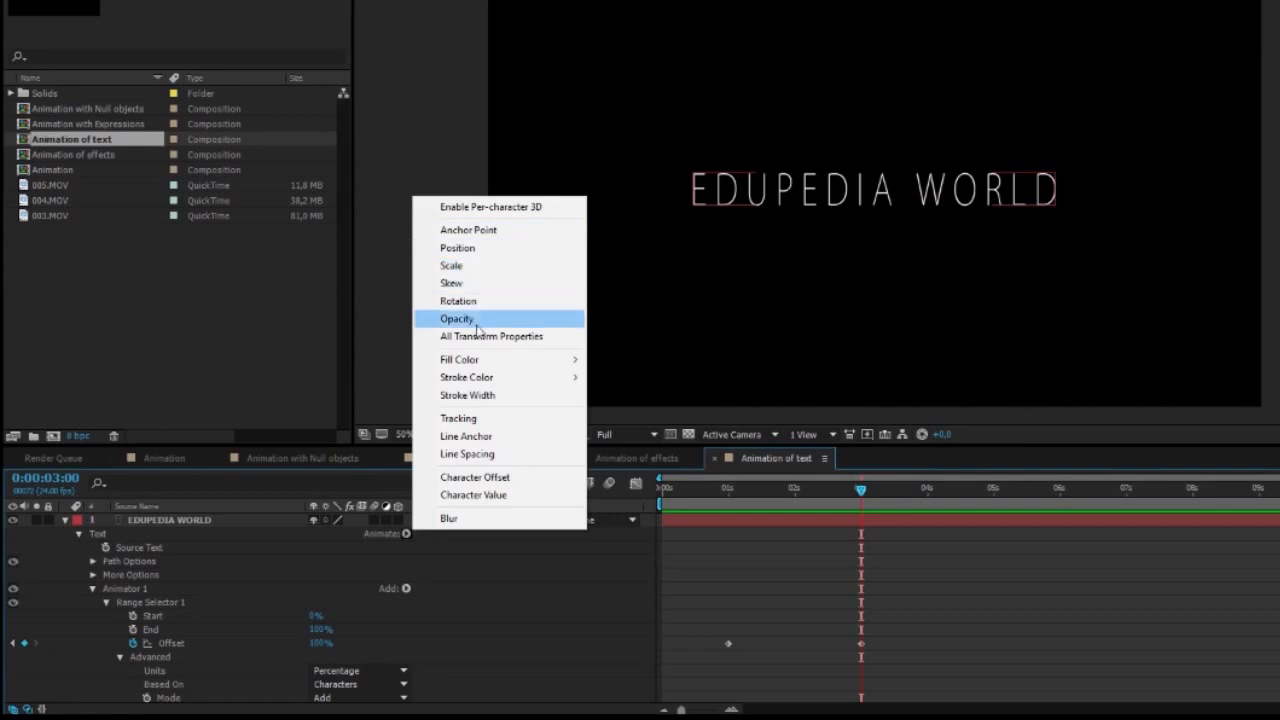
mouse_move(457, 366)
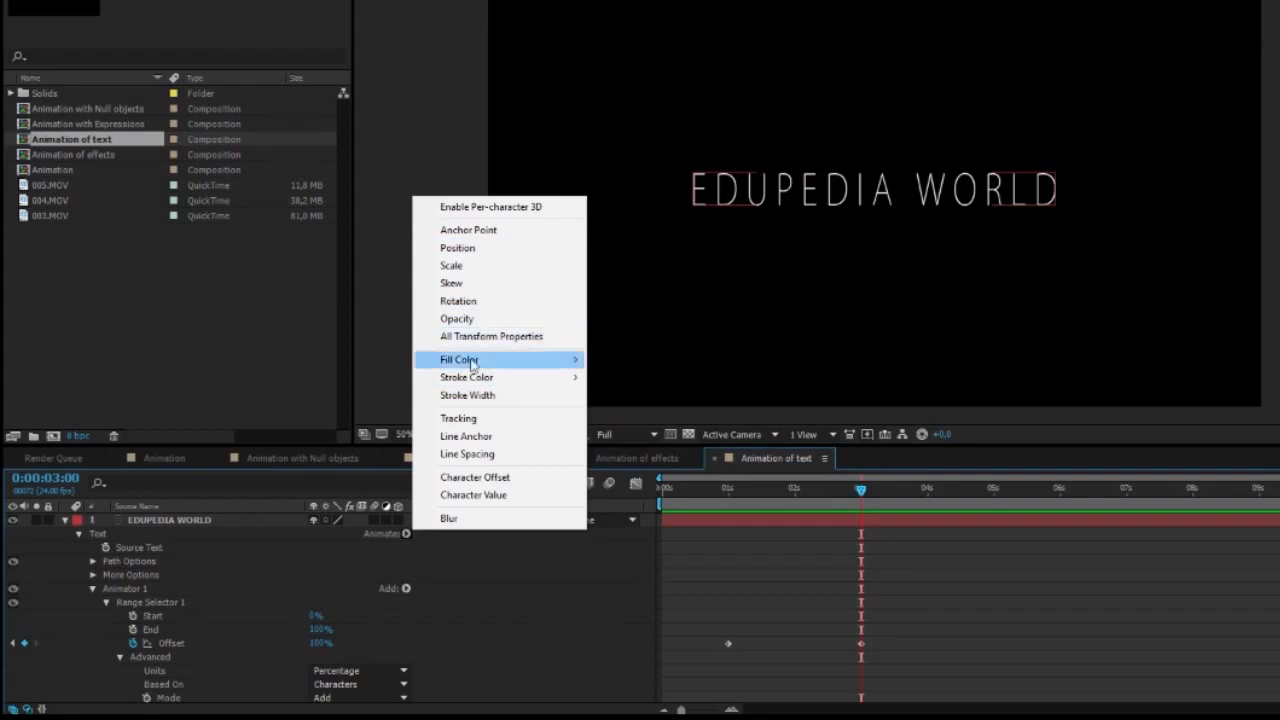
click(385, 343)
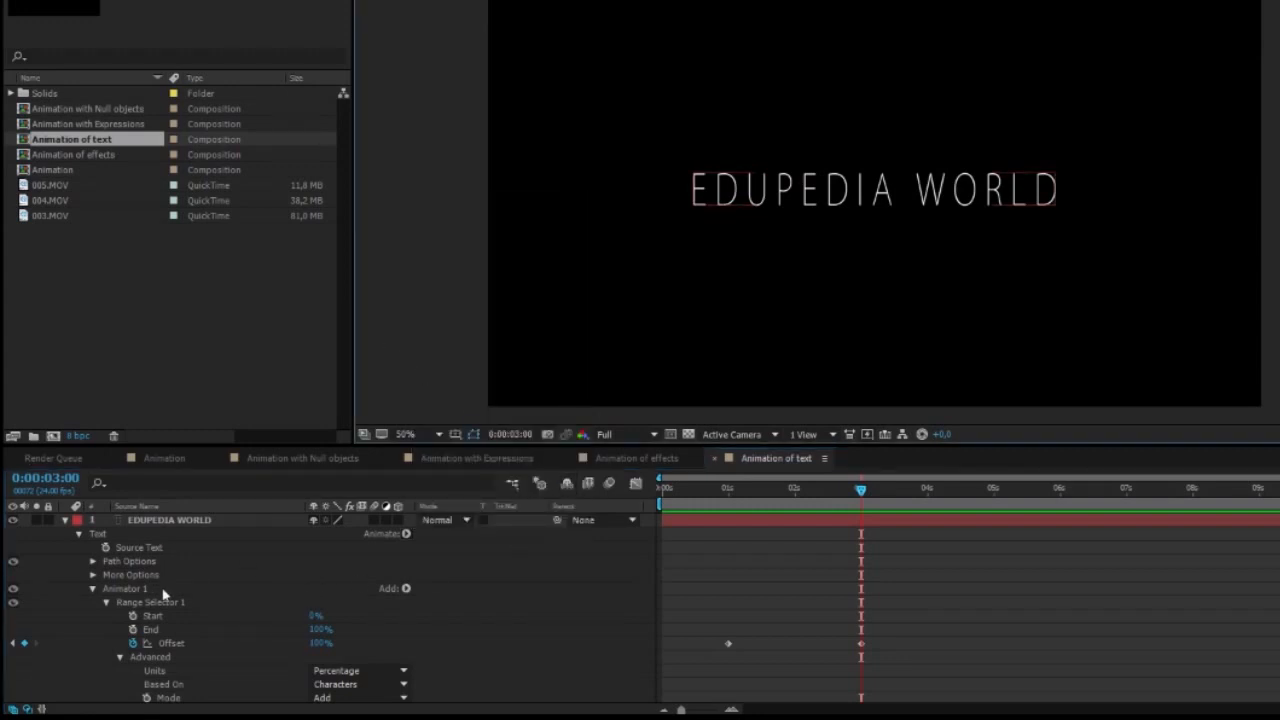
Step: Examine the range selector's Advanced settings and scrub the title's letter-by-letter reveal between 0:00:02:00 and 0:00:04:12
scroll(200, 610, down, 3)
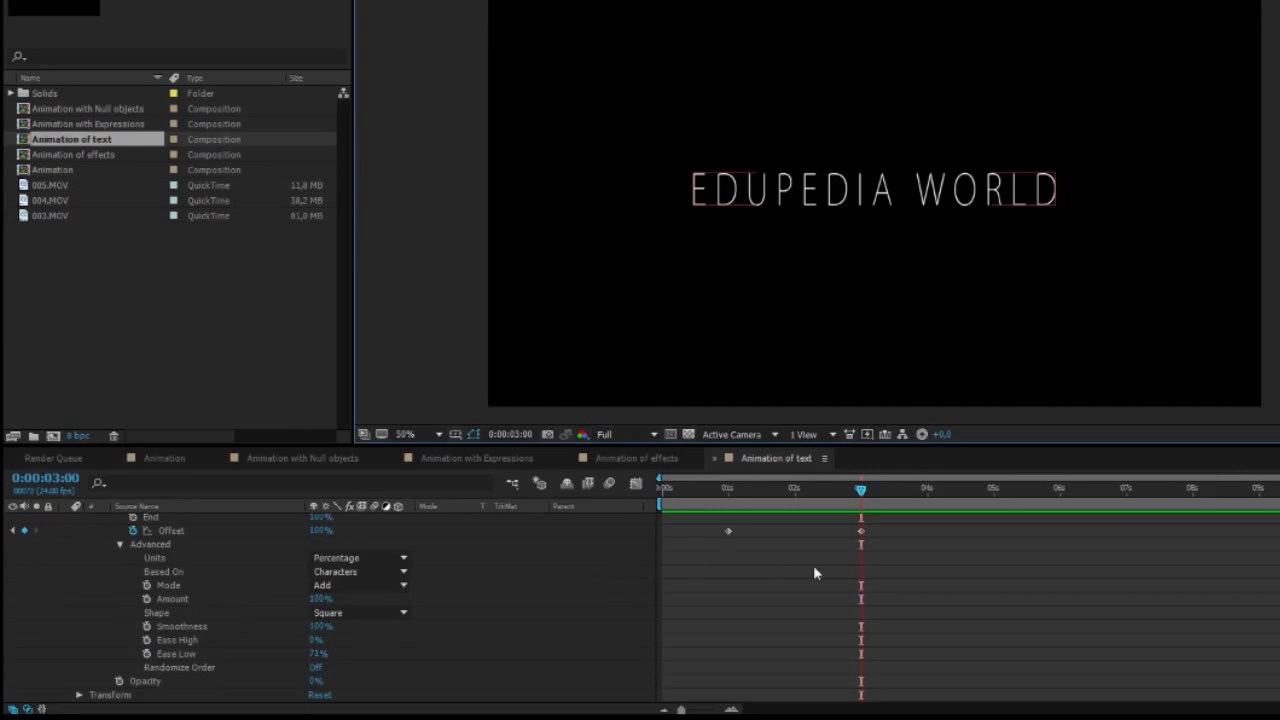
drag(862, 490, 865, 527)
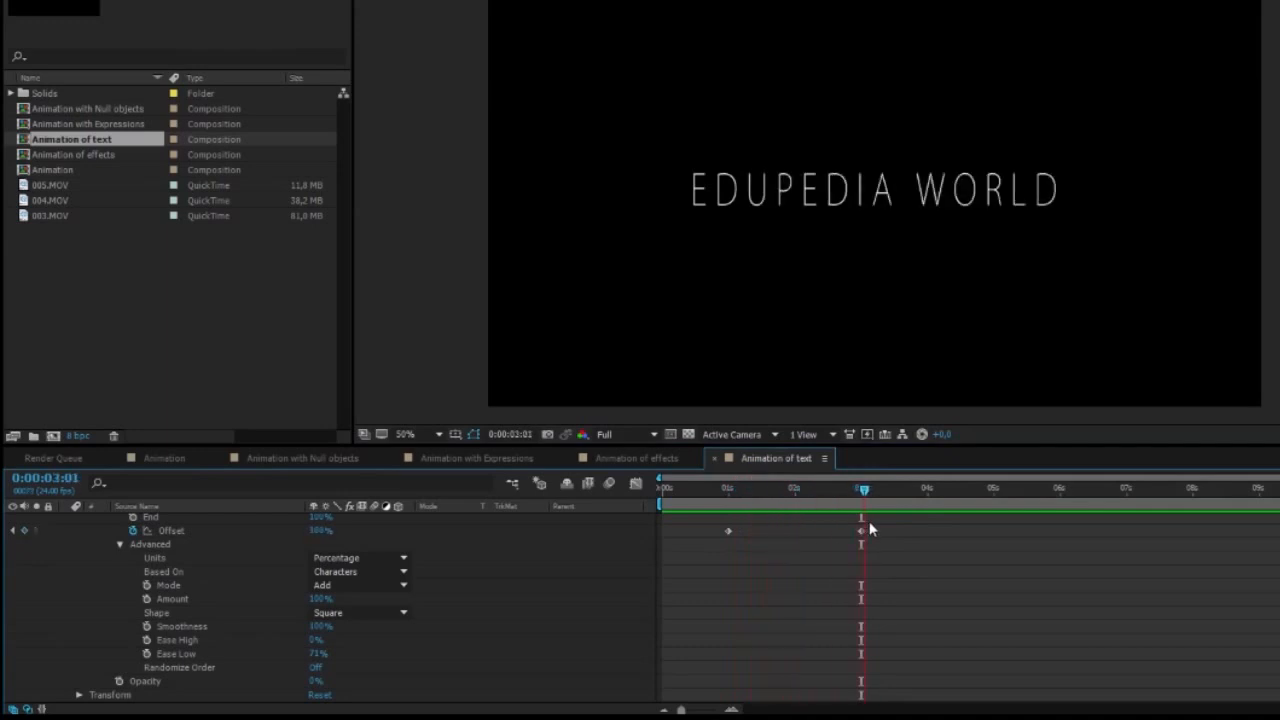
drag(863, 503, 797, 503)
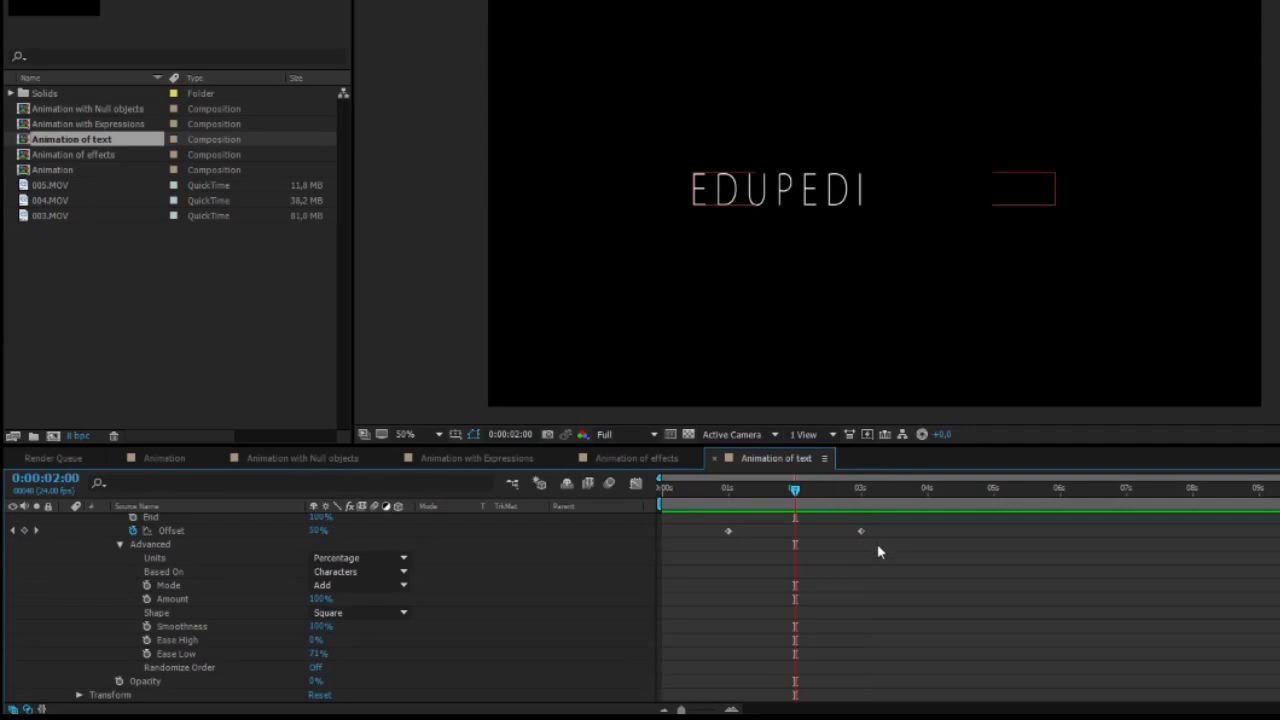
click(860, 490)
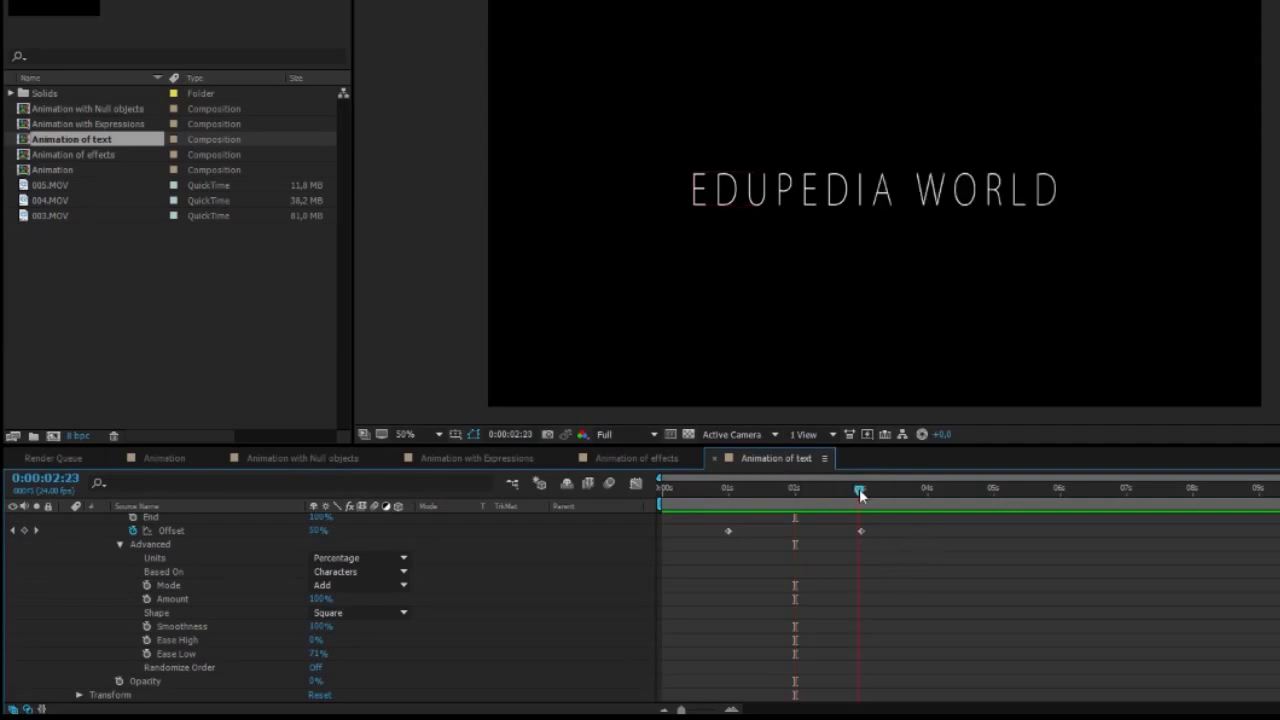
drag(859, 488, 962, 499)
click(966, 495)
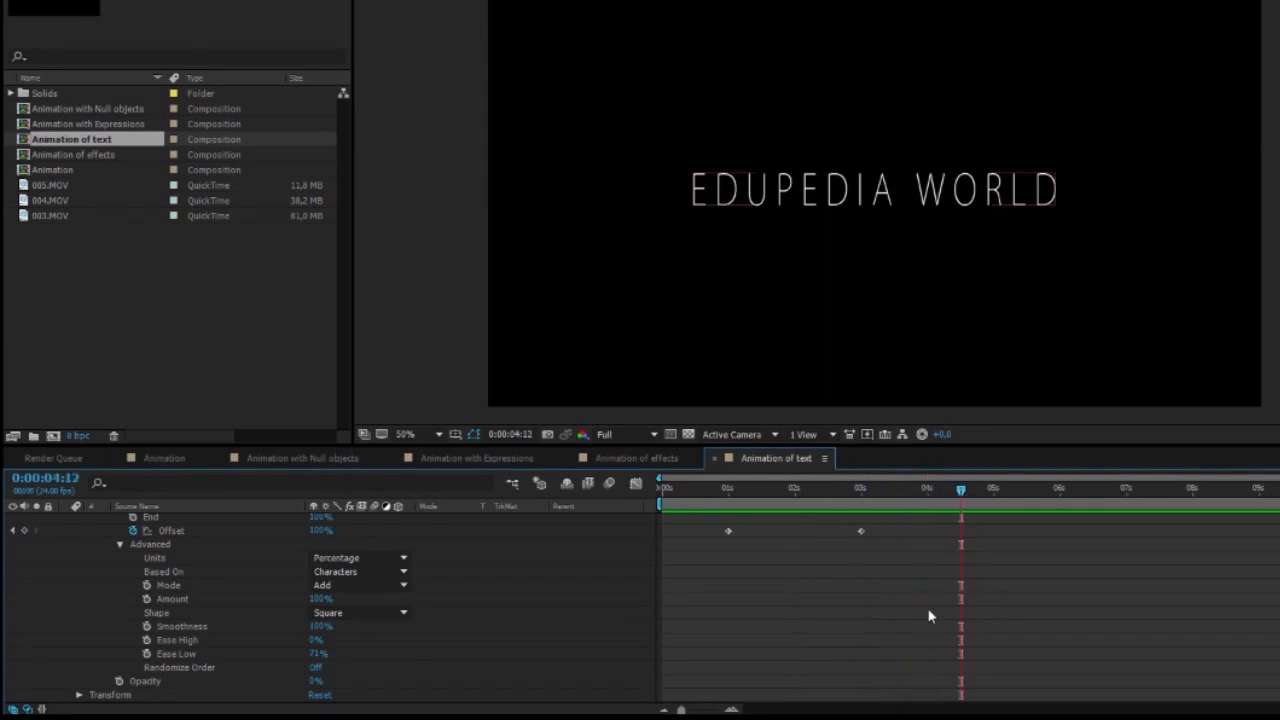